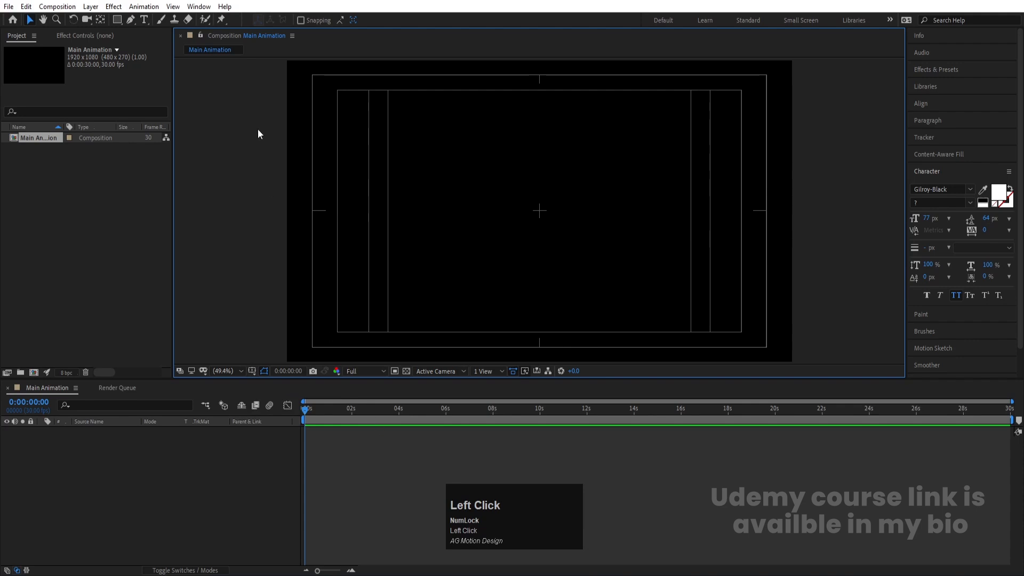
# Step: Select the Type tool and set the font to Oswald SemiBold
pyautogui.click(145, 20)
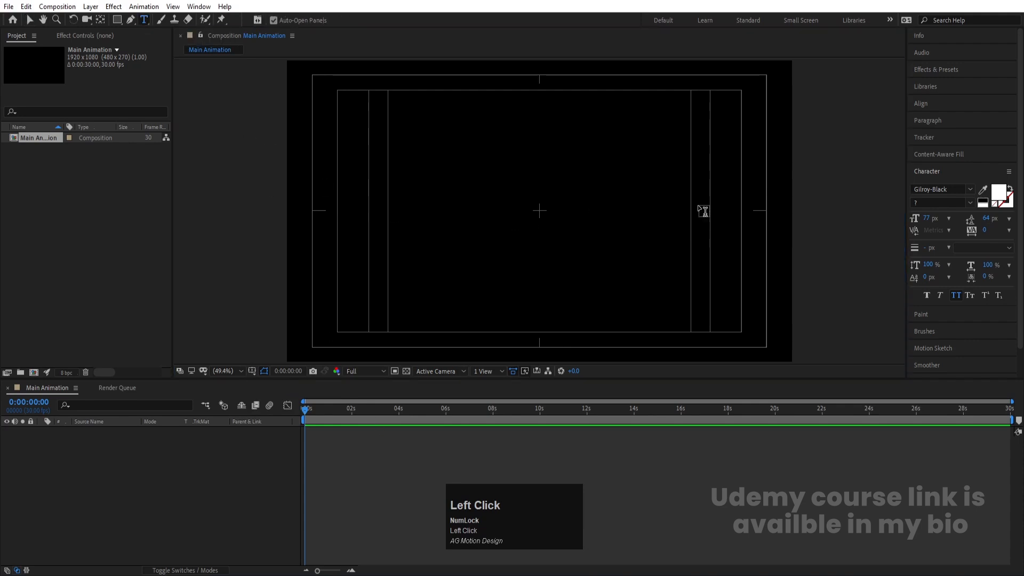
pyautogui.click(921, 191)
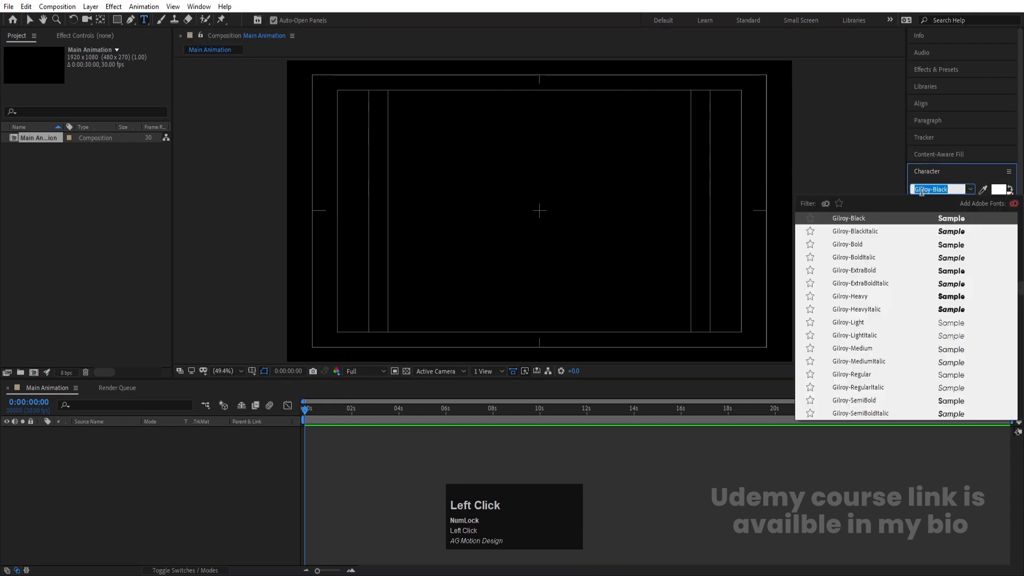
pyautogui.write('osw')
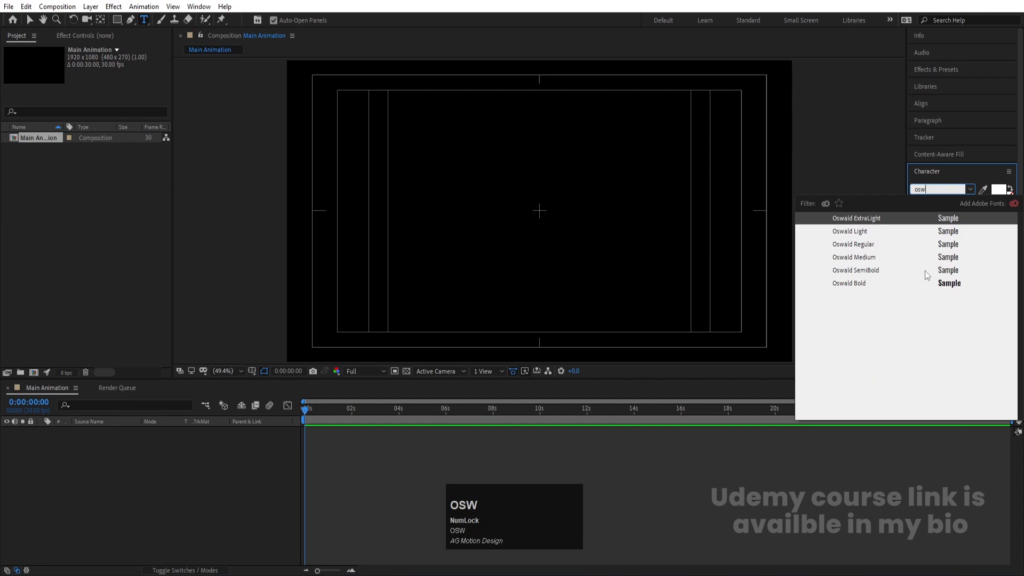
pyautogui.click(925, 271)
# Step: Create a text layer in the composition reading MOTION
pyautogui.click(500, 223)
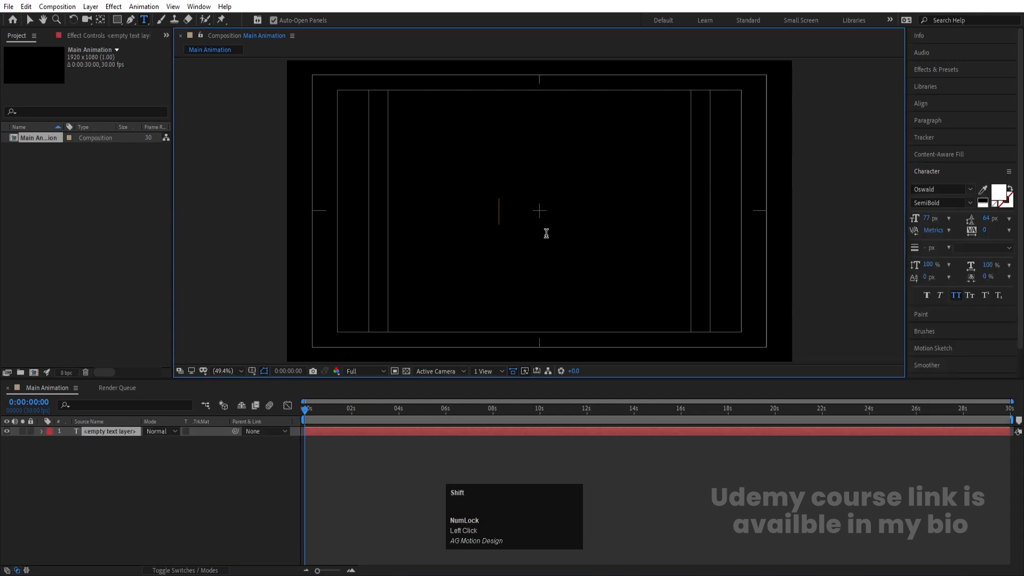
pyautogui.write('MOTIO')
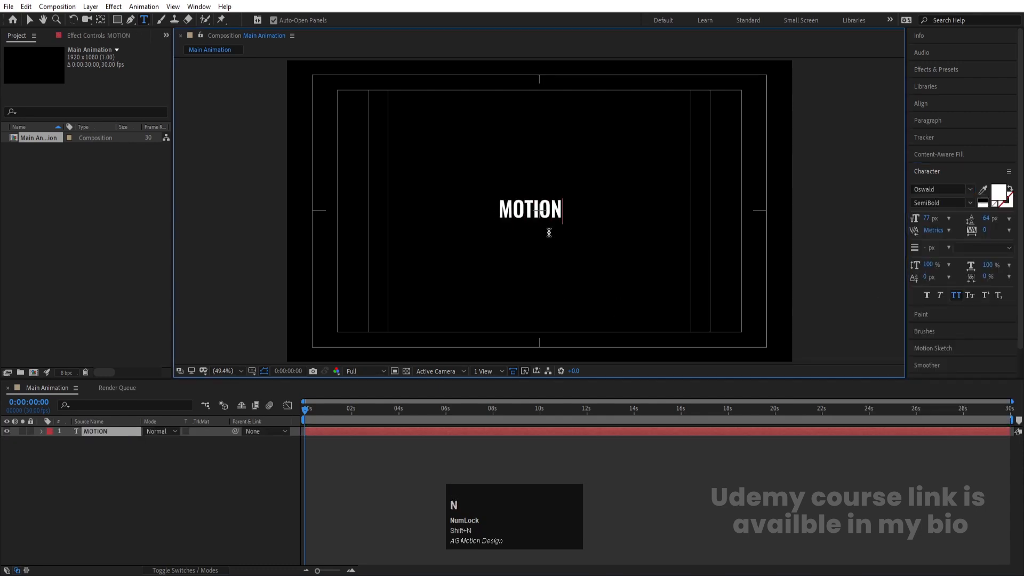
pyautogui.write('N')
pyautogui.click(141, 507)
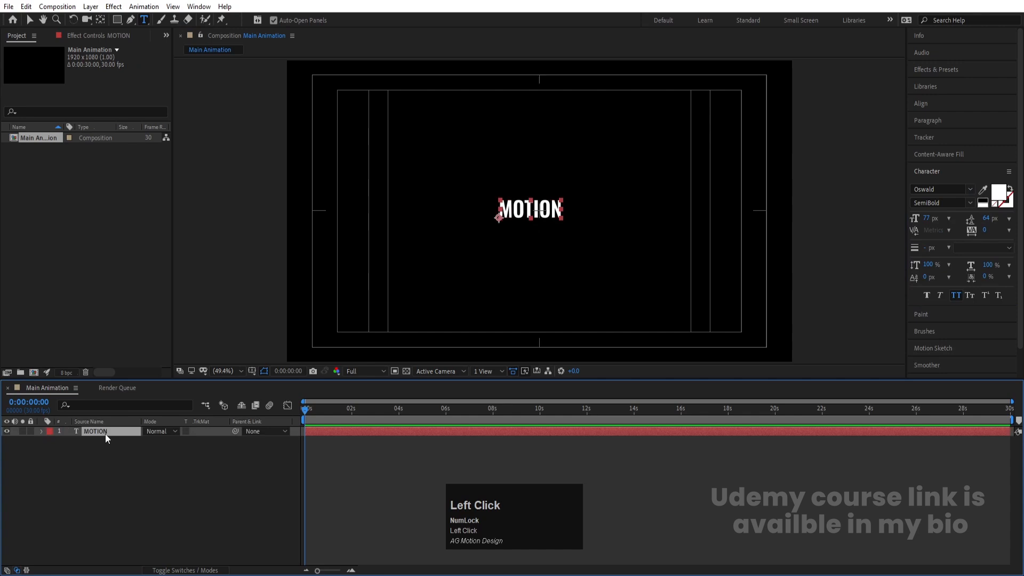
# Step: Center the layer's anchor point and align the text horizontally and vertically to the composition
pyautogui.hotkey('ctrl', 'alt', 'Home')
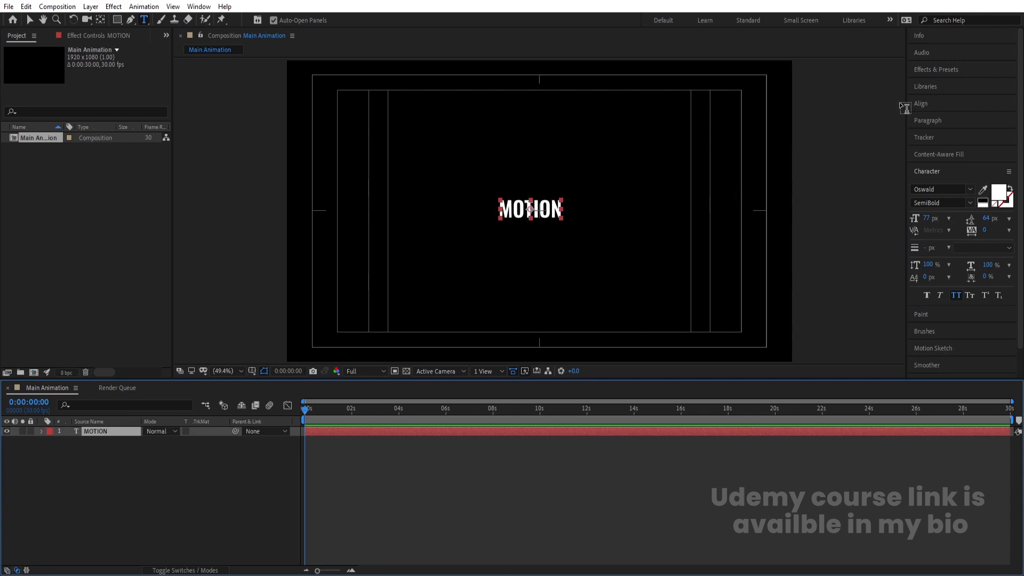
pyautogui.click(914, 105)
pyautogui.click(932, 133)
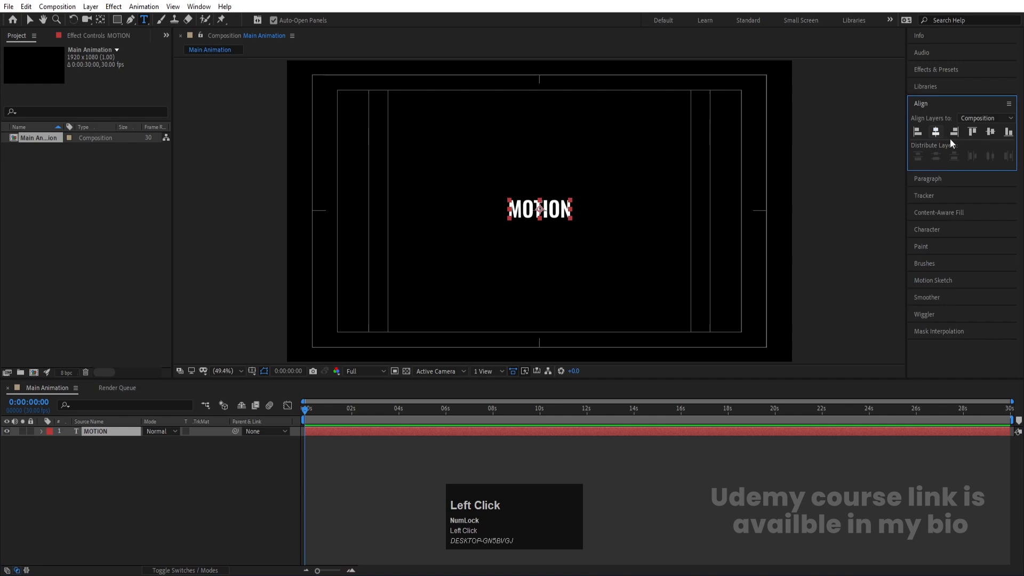
pyautogui.click(991, 132)
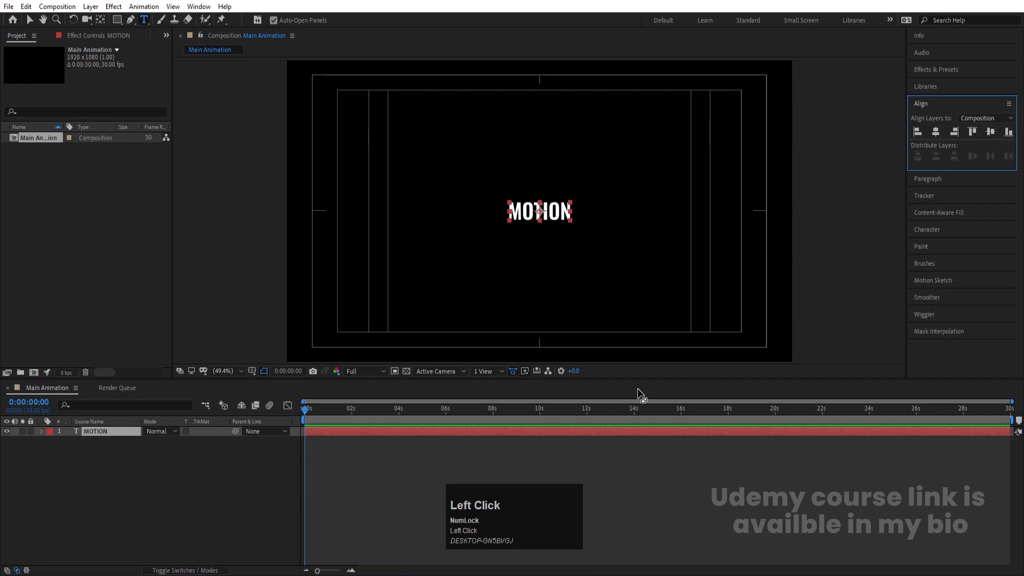
# Step: Set the text's tracking to -27
pyautogui.click(933, 229)
pyautogui.moveTo(980, 229); pyautogui.dragTo(965, 230)
# Step: Scale the MOTION layer up to 409%
pyautogui.press('s')
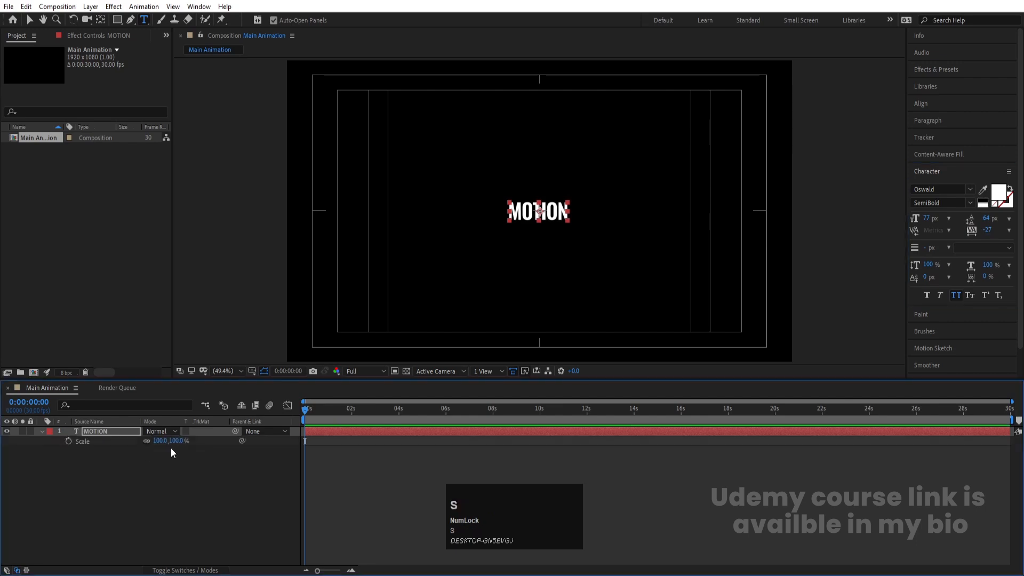
pyautogui.moveTo(169, 442); pyautogui.dragTo(264, 377)
pyautogui.click(146, 490)
pyautogui.click(108, 431)
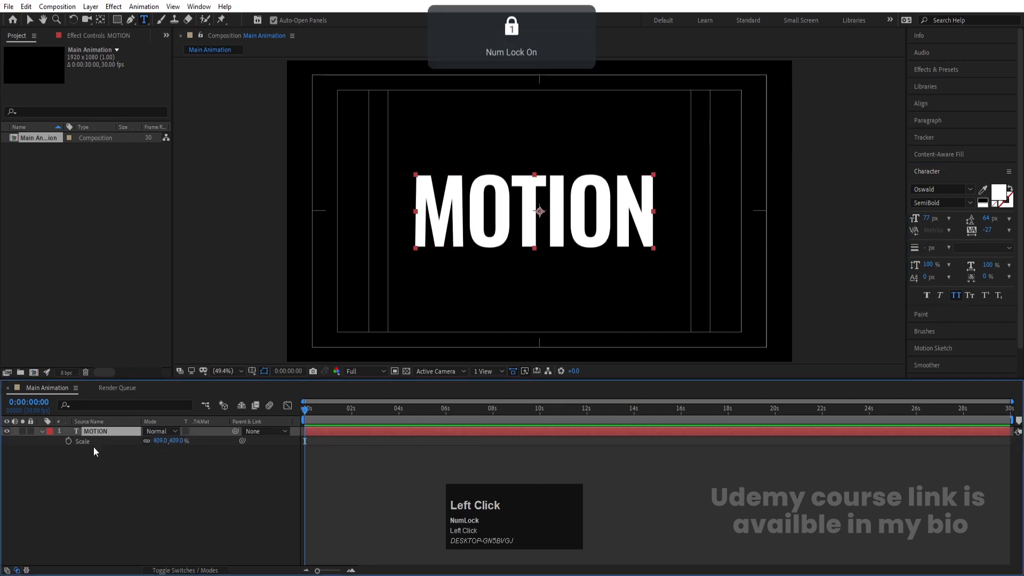
# Step: Add a Position text animator and set its position offset to 0, 44
pyautogui.click(43, 431)
pyautogui.click(43, 431)
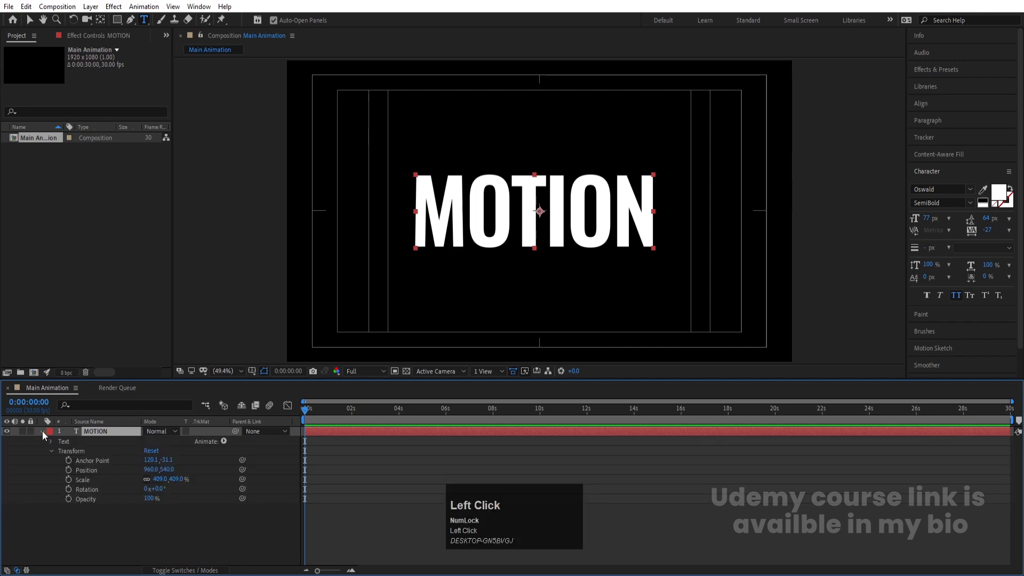
pyautogui.click(223, 441)
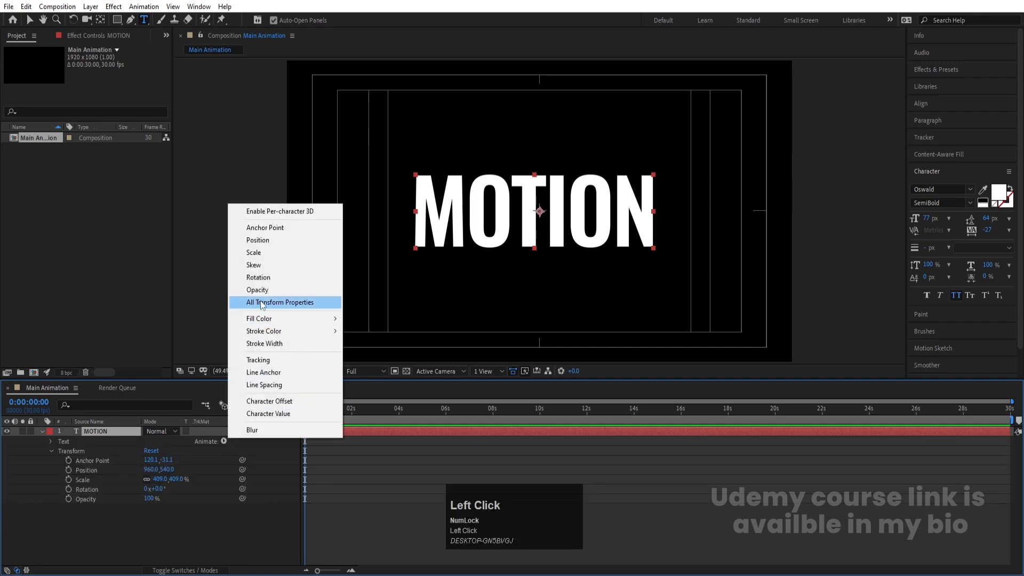
pyautogui.click(261, 240)
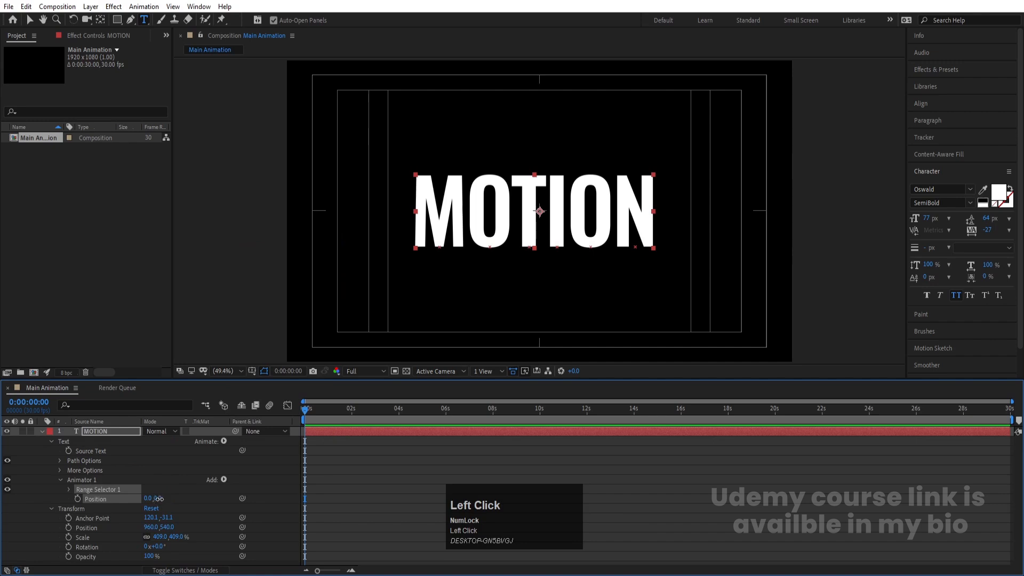
pyautogui.moveTo(159, 499); pyautogui.dragTo(150, 516)
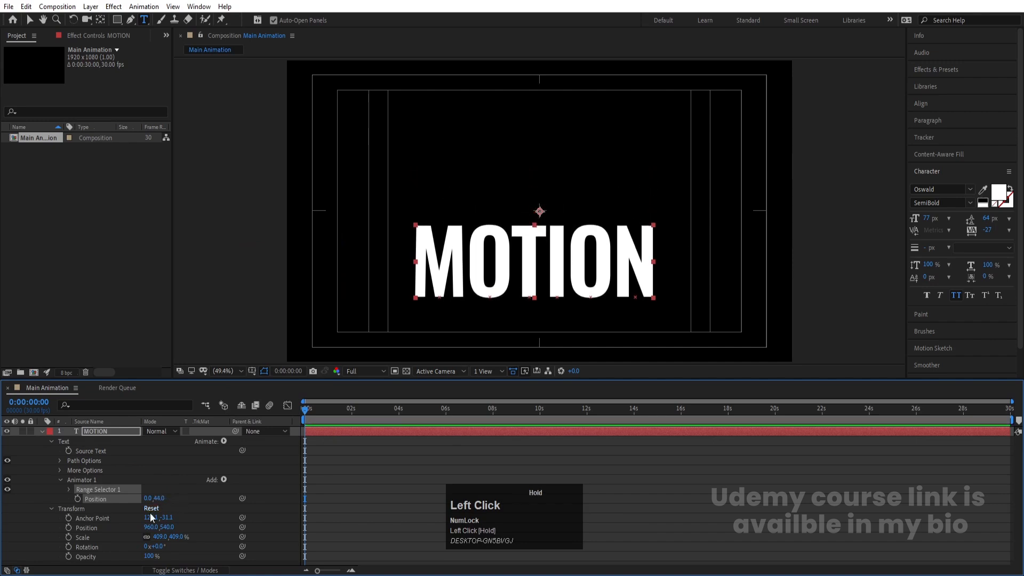
# Step: Keyframe Range Selector Start from 0% at the beginning to 100% at about 1:29
pyautogui.click(68, 489)
pyautogui.click(87, 498)
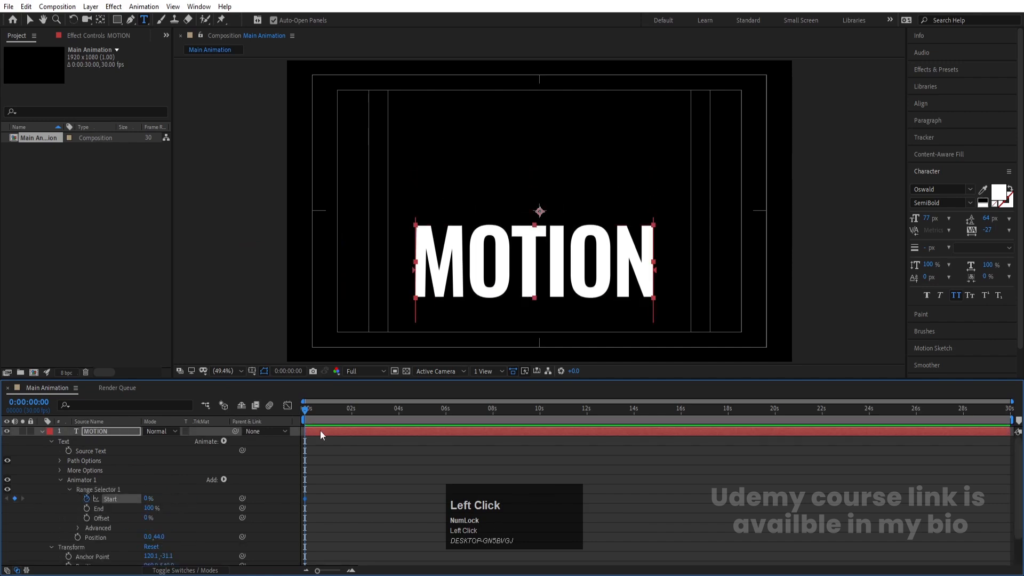
pyautogui.click(348, 414)
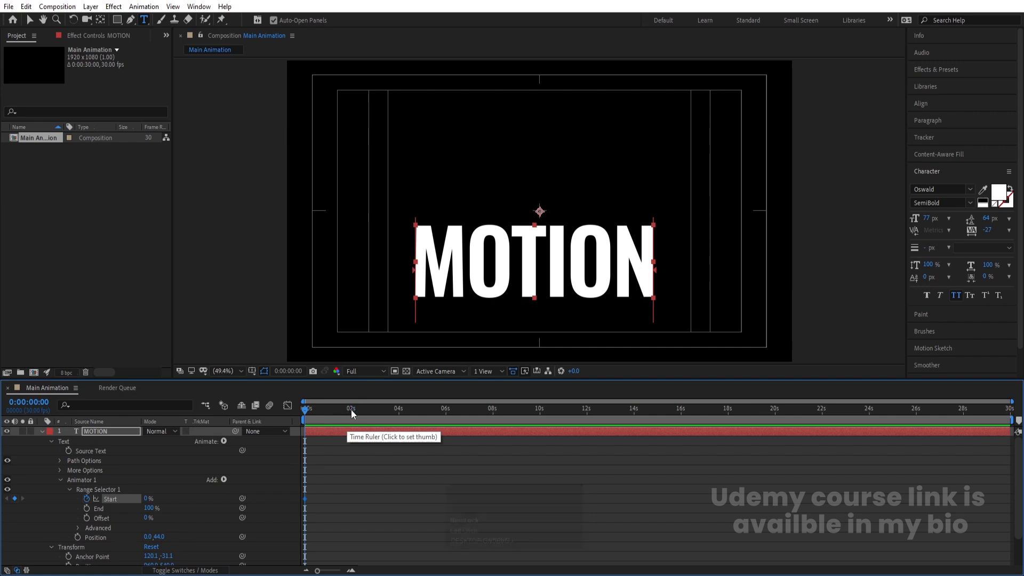
pyautogui.moveTo(145, 499); pyautogui.dragTo(265, 481)
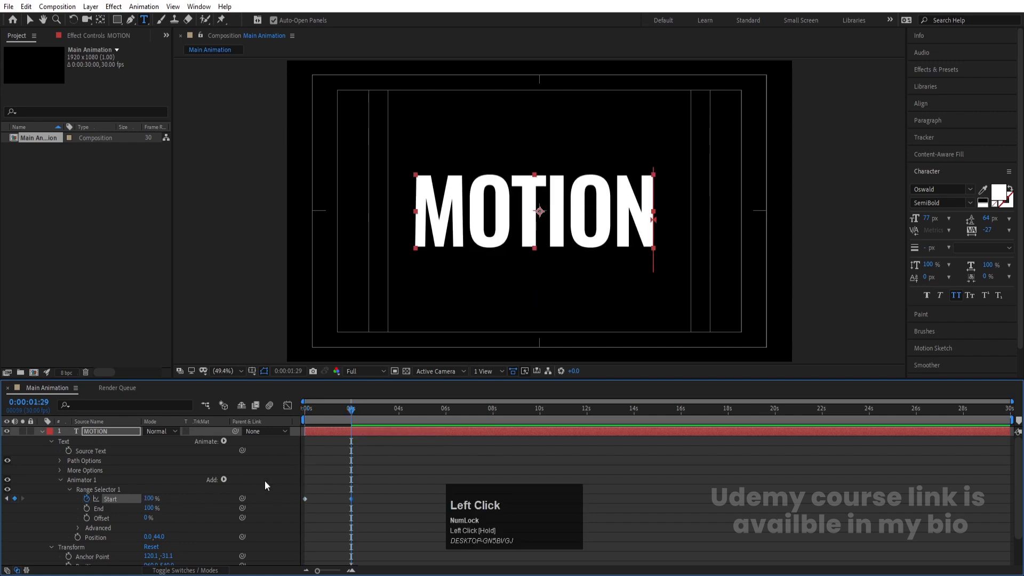
# Step: Add an Opacity property to the animator and set it to 0%
pyautogui.click(223, 480)
pyautogui.moveTo(249, 484)
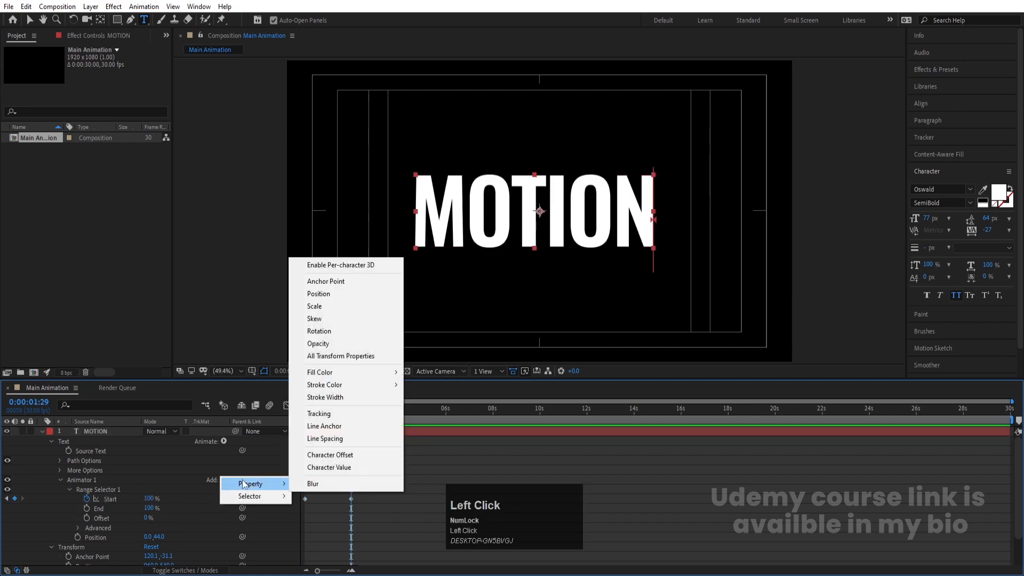
pyautogui.click(320, 344)
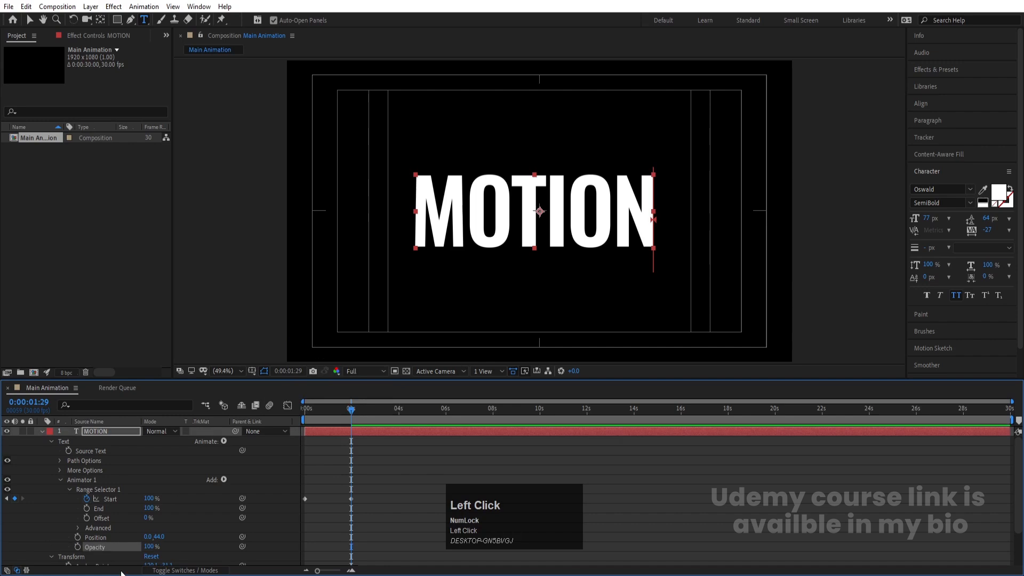
pyautogui.moveTo(150, 551); pyautogui.dragTo(30, 555)
# Step: Preview the text reveal animation
pyautogui.moveTo(318, 413); pyautogui.dragTo(250, 422)
pyautogui.press('space')
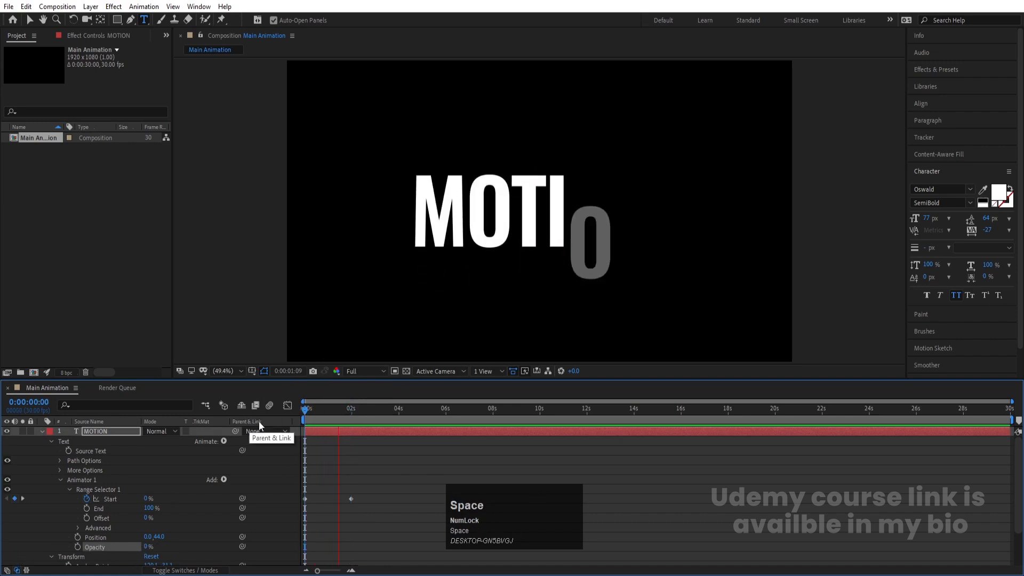
pyautogui.press('space')
pyautogui.moveTo(353, 416); pyautogui.dragTo(228, 439)
pyautogui.press('space')
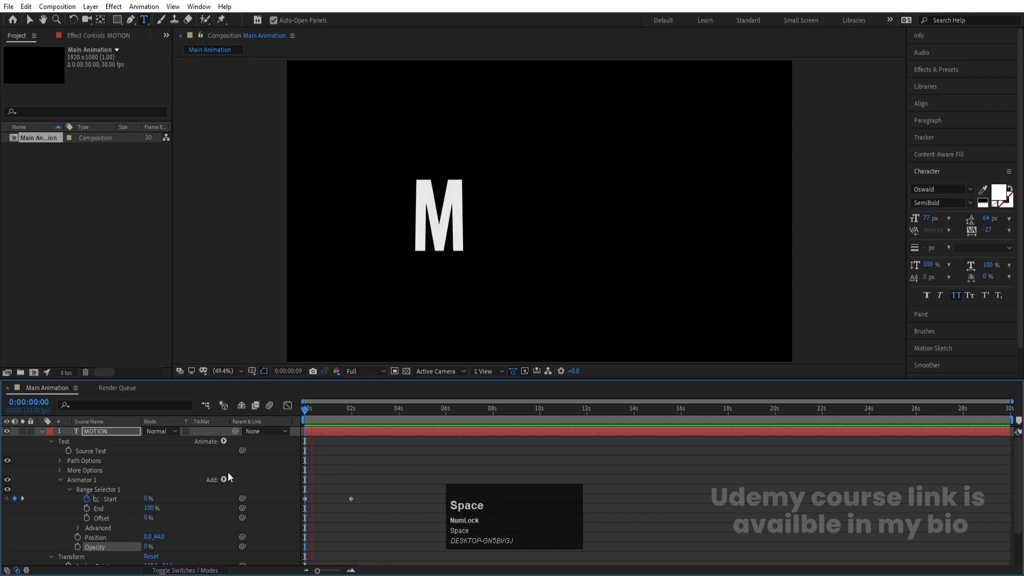
pyautogui.press('space')
# Step: Add a Tracking property to the animator with Tracking Amount -14
pyautogui.click(224, 480)
pyautogui.moveTo(235, 484)
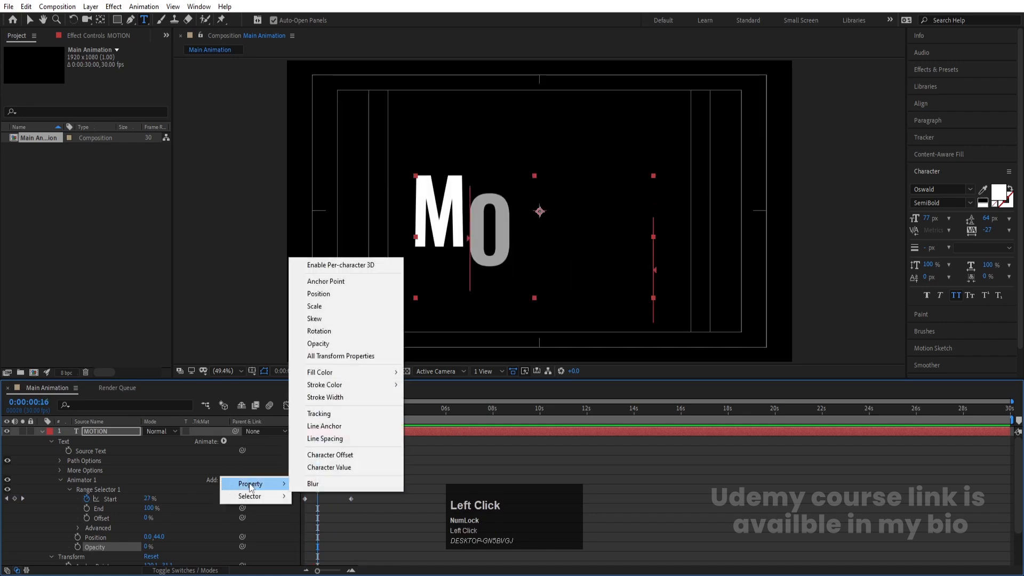
pyautogui.click(318, 413)
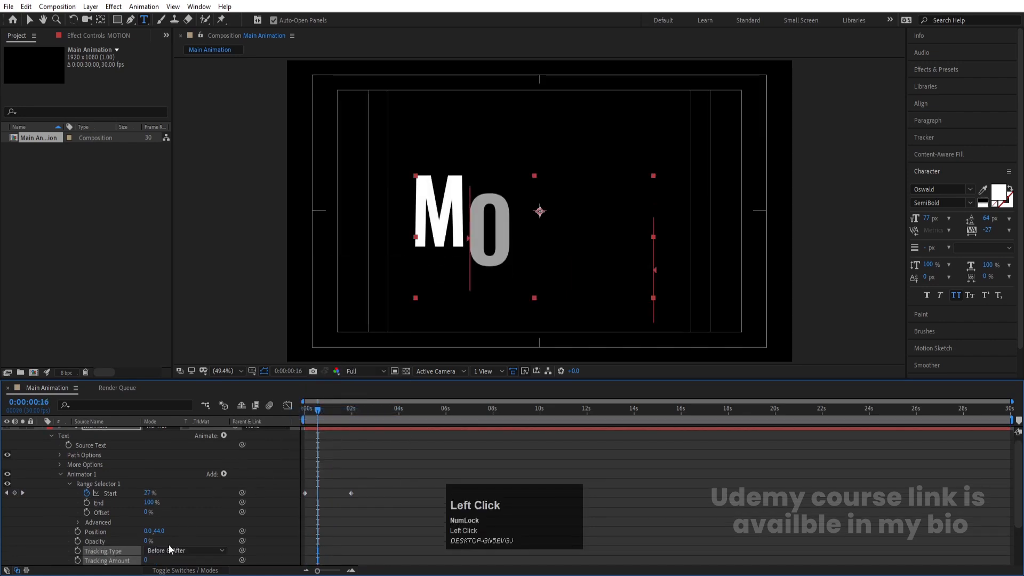
pyautogui.moveTo(148, 564); pyautogui.dragTo(136, 560)
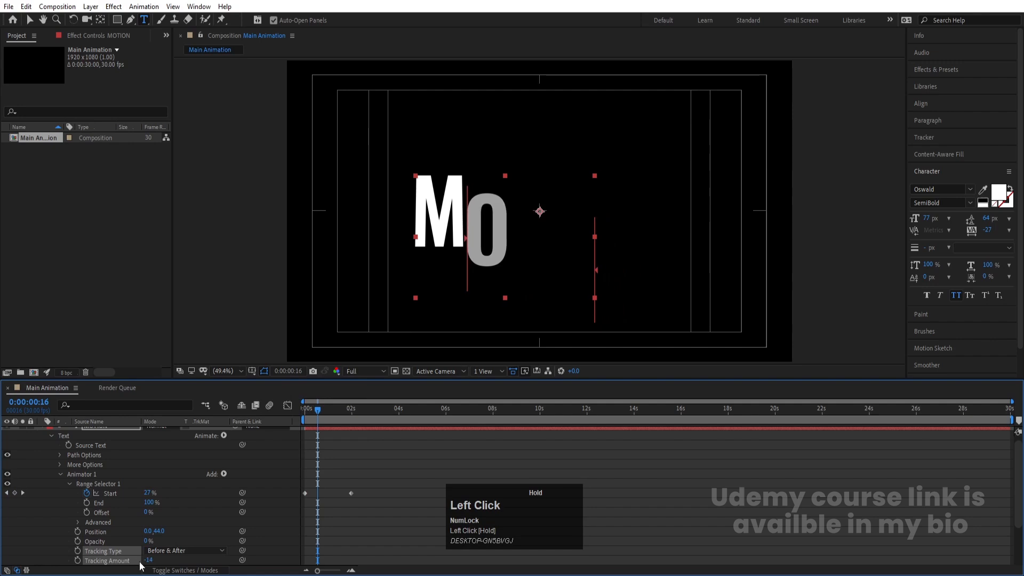
# Step: Preview the animation from the start
pyautogui.click(304, 409)
pyautogui.press('space')
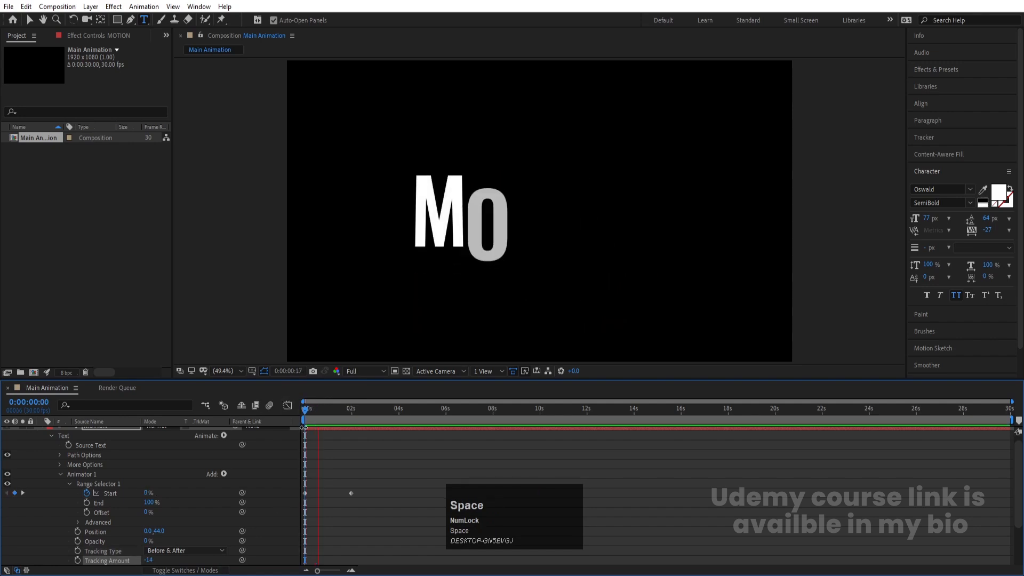
pyautogui.press('space')
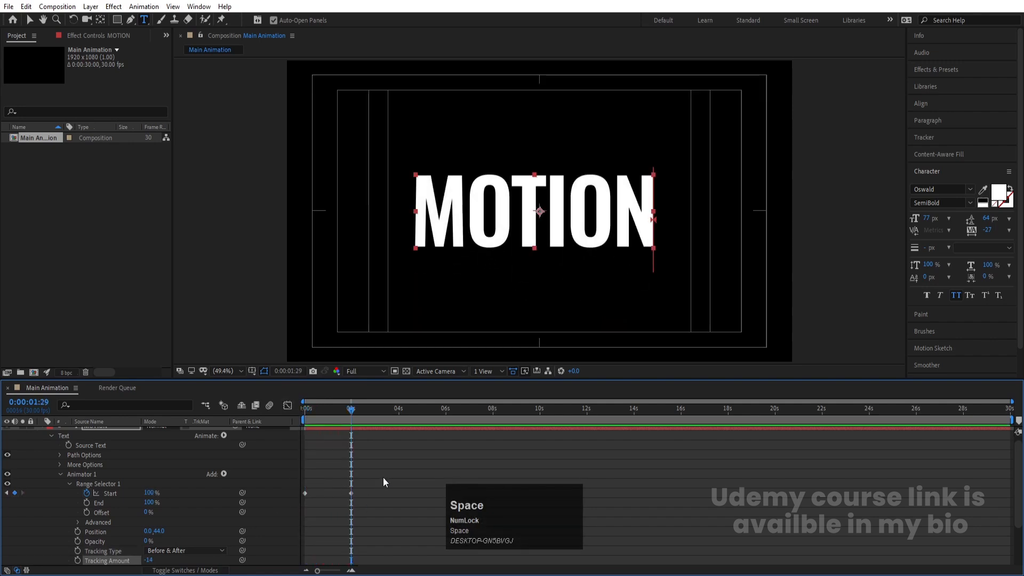
# Step: Select both Range Selector Start keyframes and apply Easy Ease
pyautogui.moveTo(375, 478); pyautogui.dragTo(291, 501)
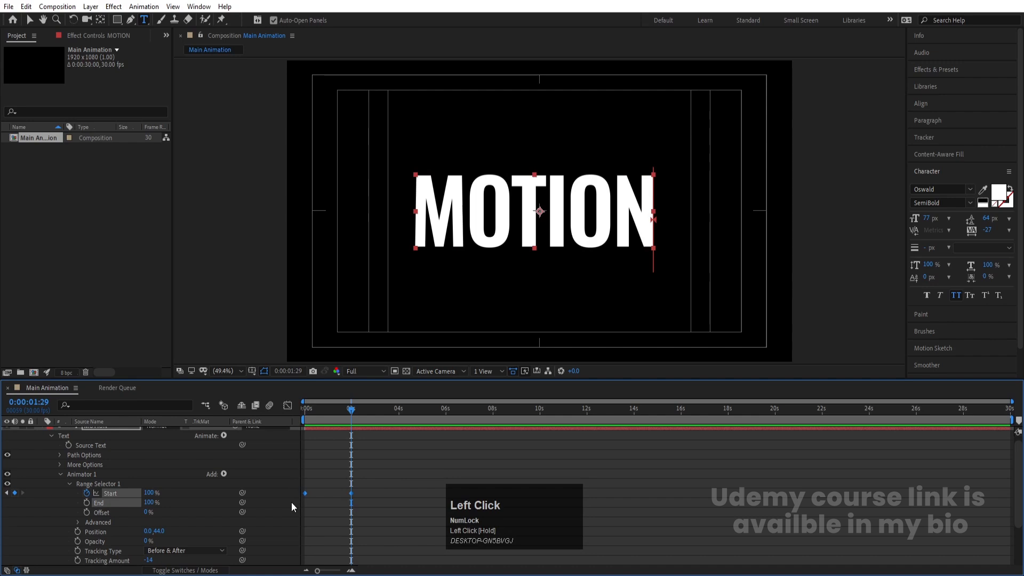
pyautogui.press('F9')
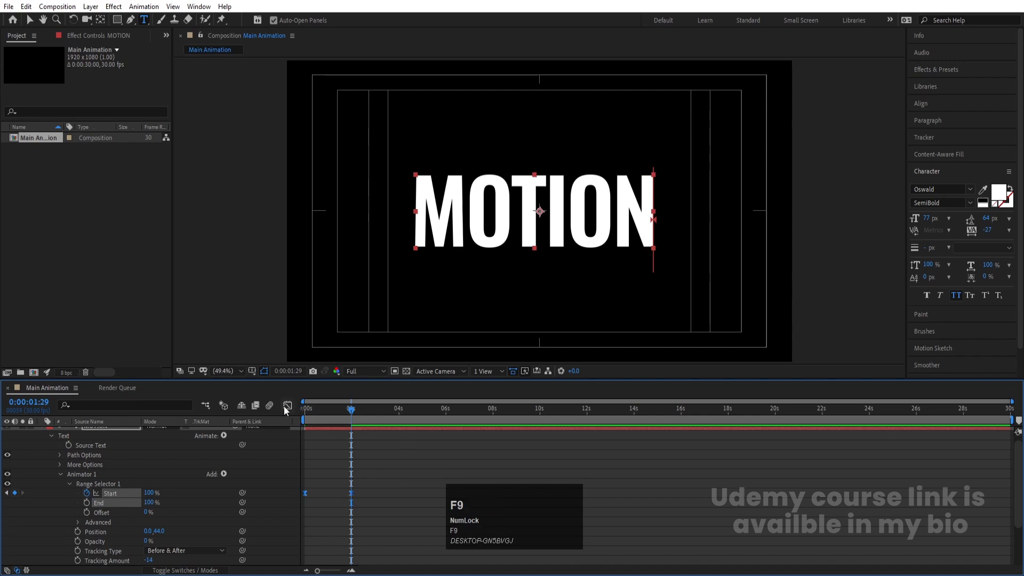
# Step: In the Graph Editor's speed graph, drag the final Start keyframe's influence handle so the speed peaks early
pyautogui.click(283, 405)
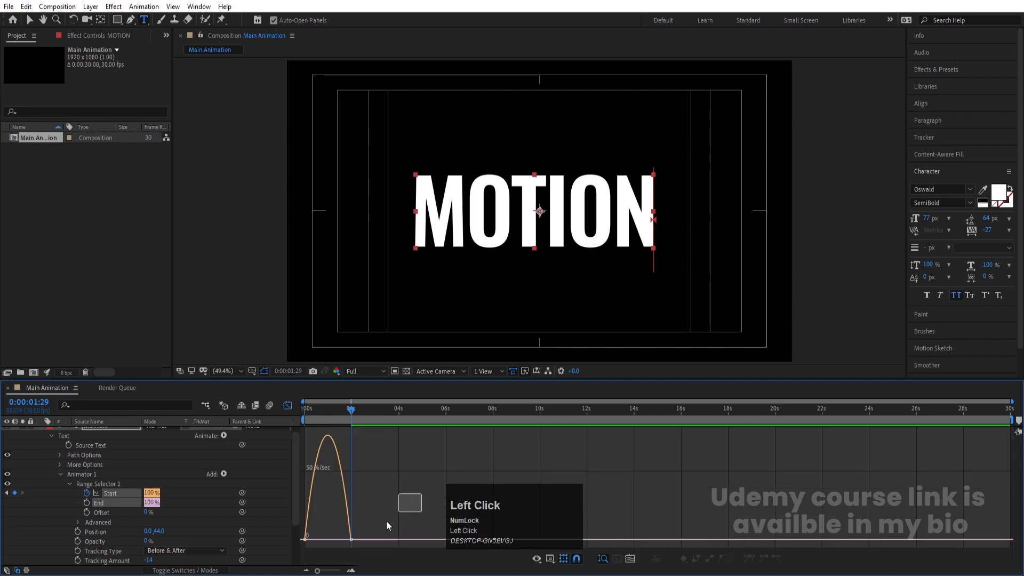
pyautogui.press('=')
pyautogui.press('=')
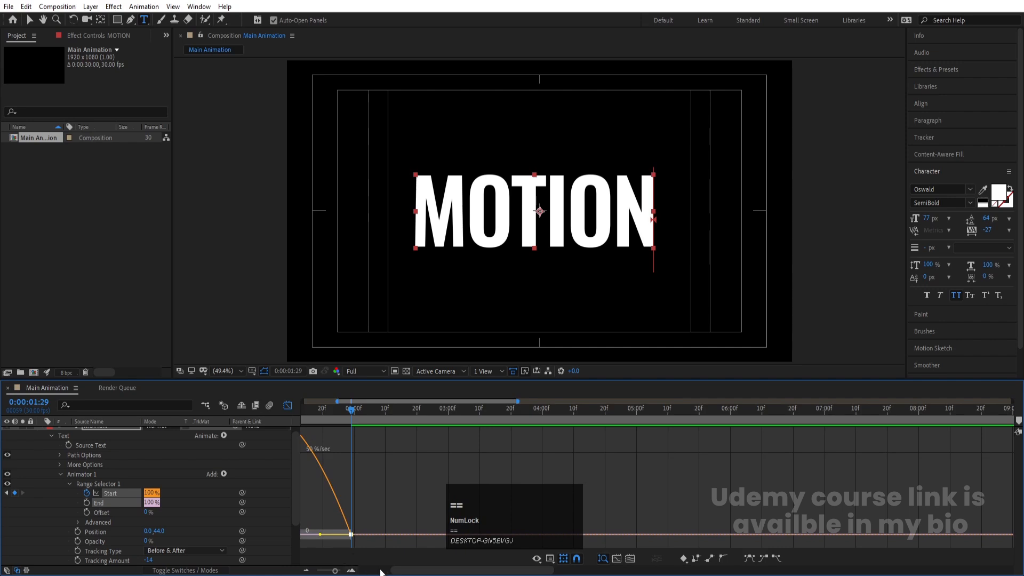
pyautogui.click(382, 572)
pyautogui.rightClick(413, 479)
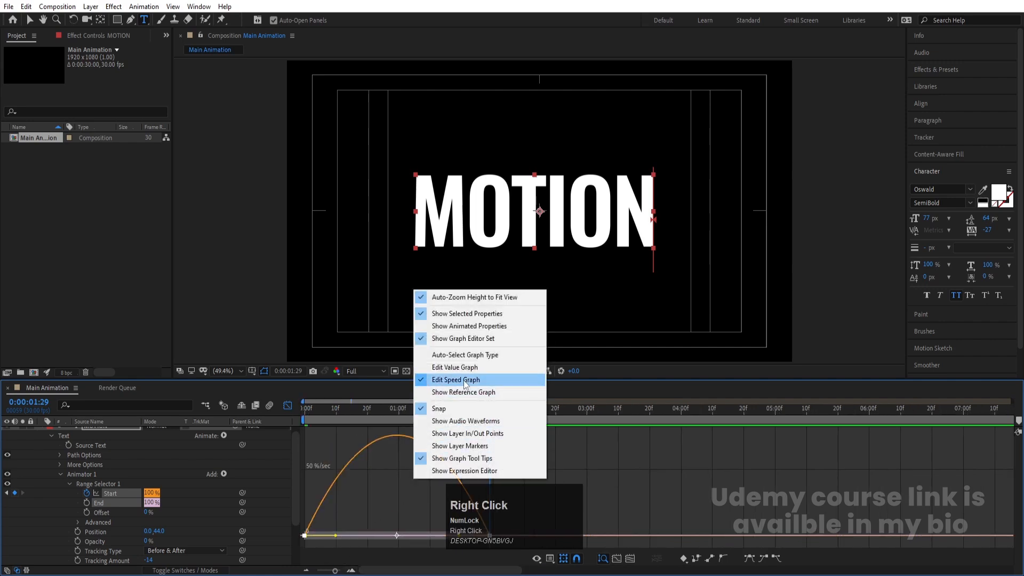
pyautogui.click(480, 508)
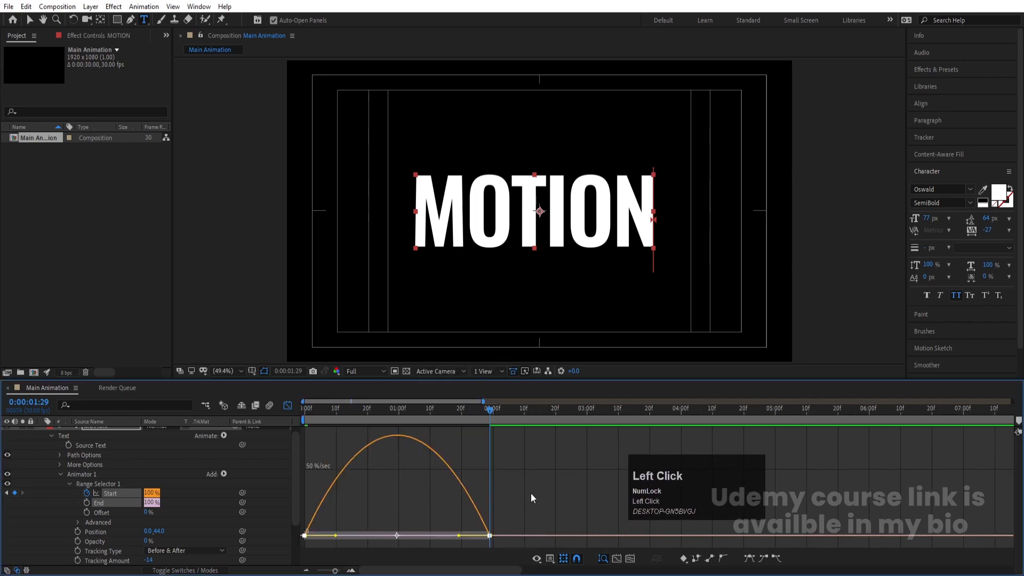
pyautogui.moveTo(531, 493); pyautogui.dragTo(191, 561)
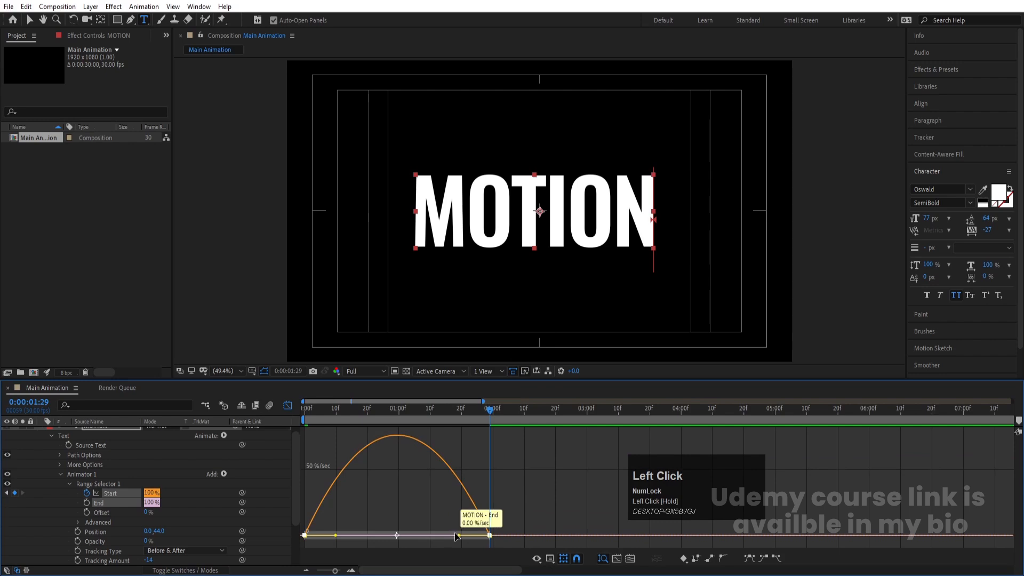
pyautogui.moveTo(456, 536); pyautogui.dragTo(416, 536)
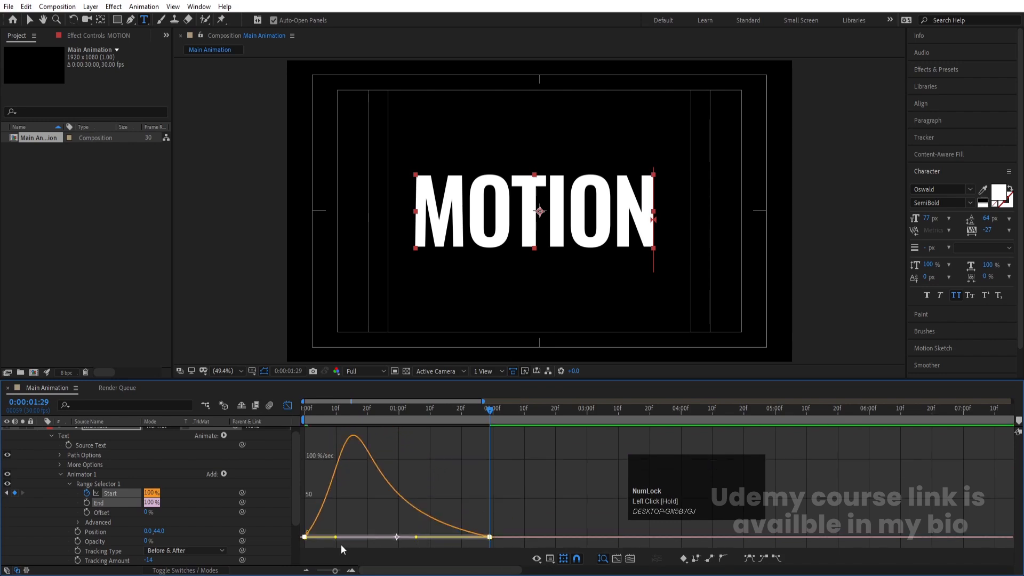
# Step: Drag the first Start keyframe's influence handle so the speed curve peaks in the middle, and leave the Graph Editor
pyautogui.moveTo(336, 541); pyautogui.dragTo(367, 532)
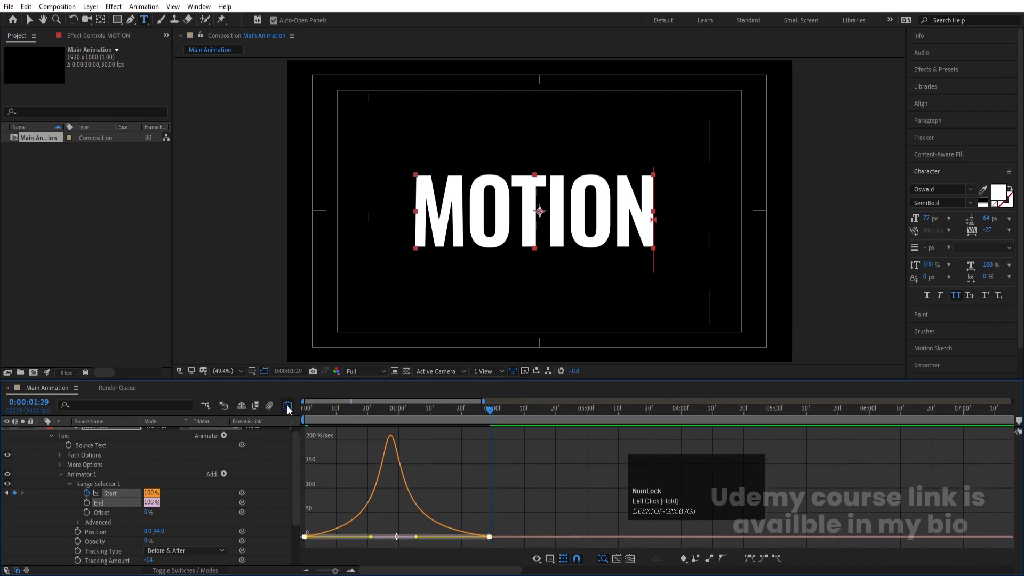
pyautogui.click(287, 420)
# Step: Preview the animation from the start
pyautogui.click(320, 411)
pyautogui.press('space')
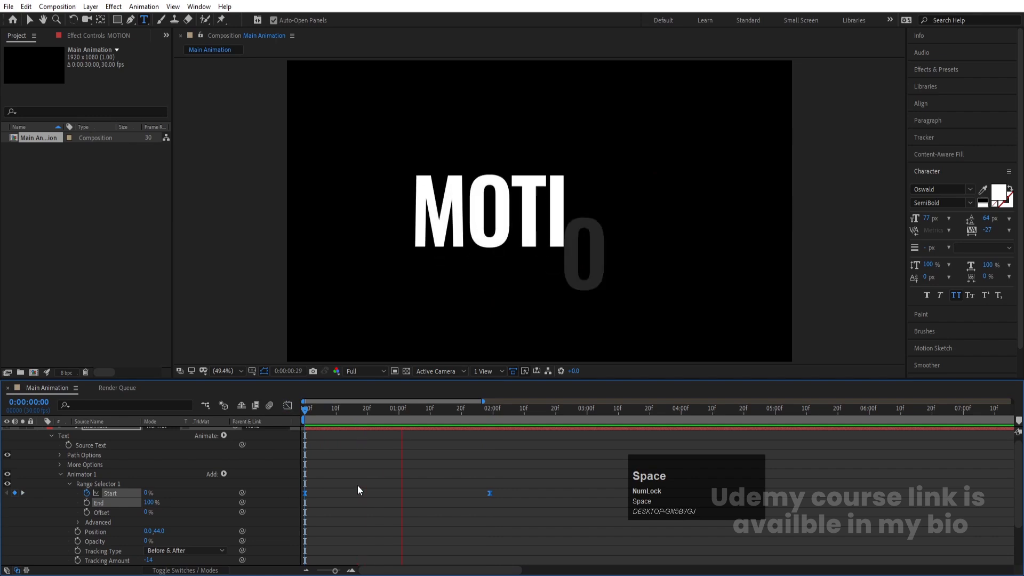
pyautogui.press('space')
# Step: Collapse the text layer's properties and draw a rectangular mask over the lower half of the MOTION text
pyautogui.scroll(1, 198, 469)
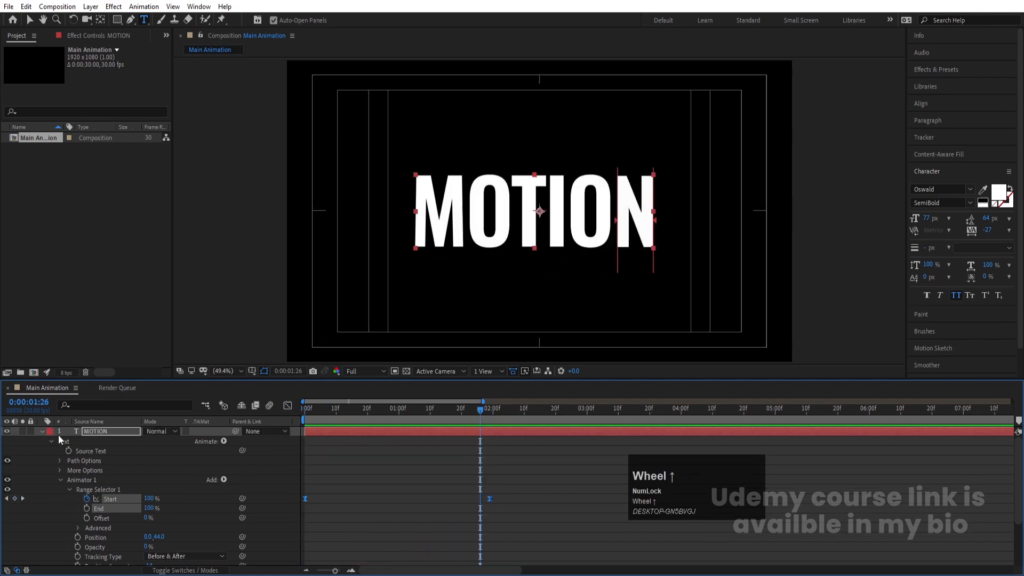
pyautogui.click(42, 431)
pyautogui.click(97, 431)
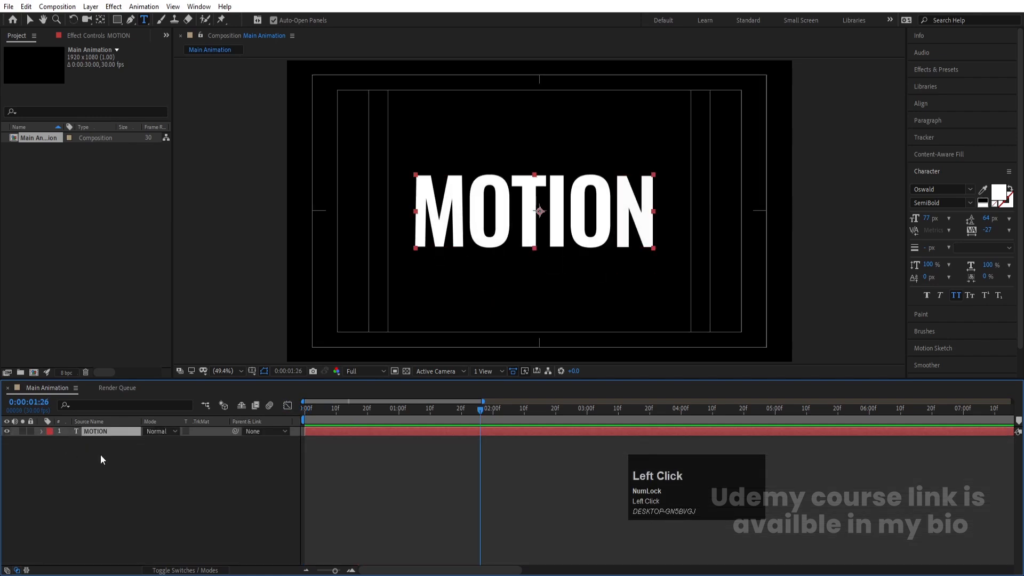
pyautogui.click(122, 20)
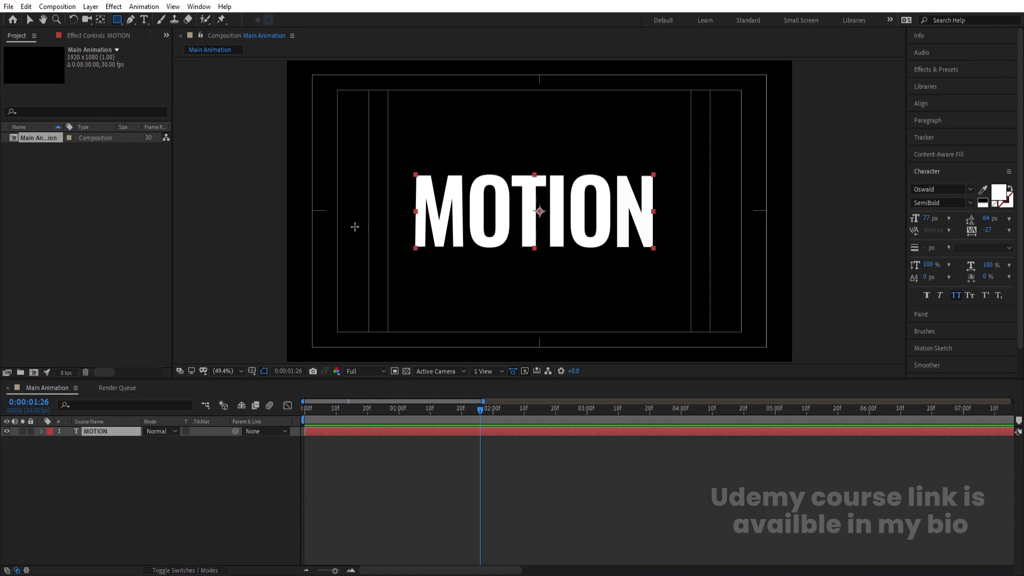
pyautogui.moveTo(348, 223); pyautogui.dragTo(697, 368)
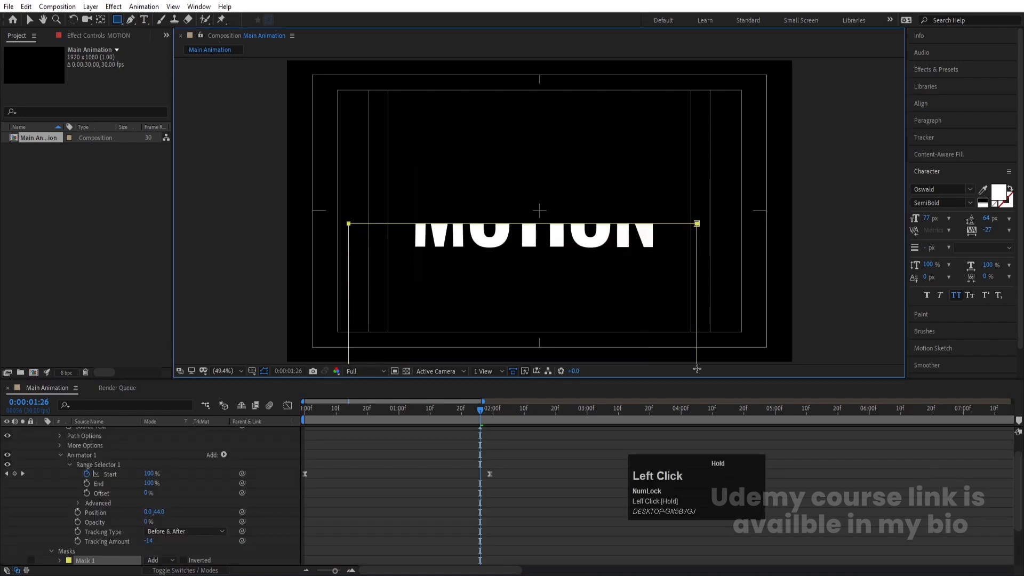
# Step: Invert the mask and increase its feather so the text fades toward the bottom
pyautogui.scroll(-3, 104, 508)
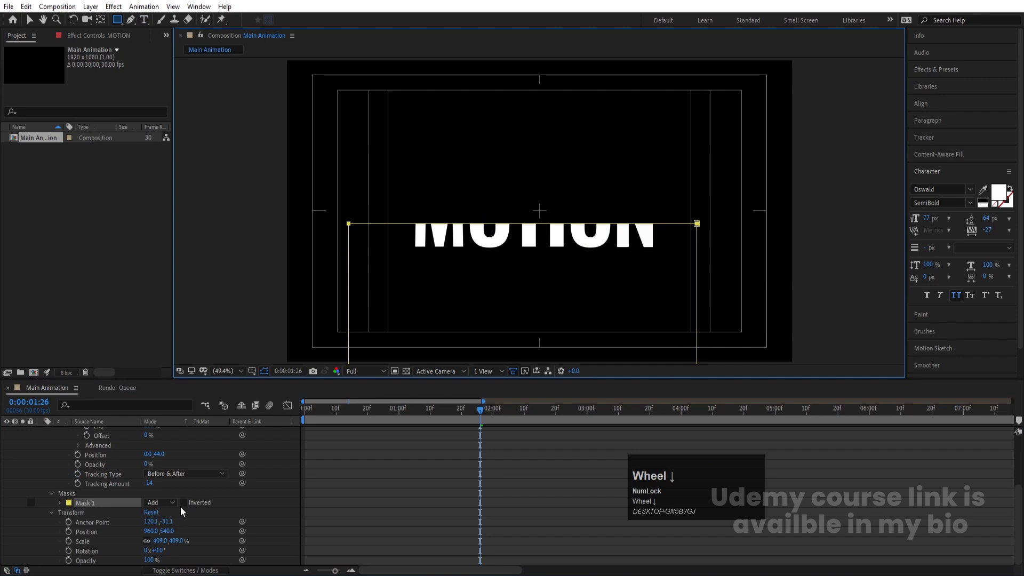
pyautogui.click(183, 502)
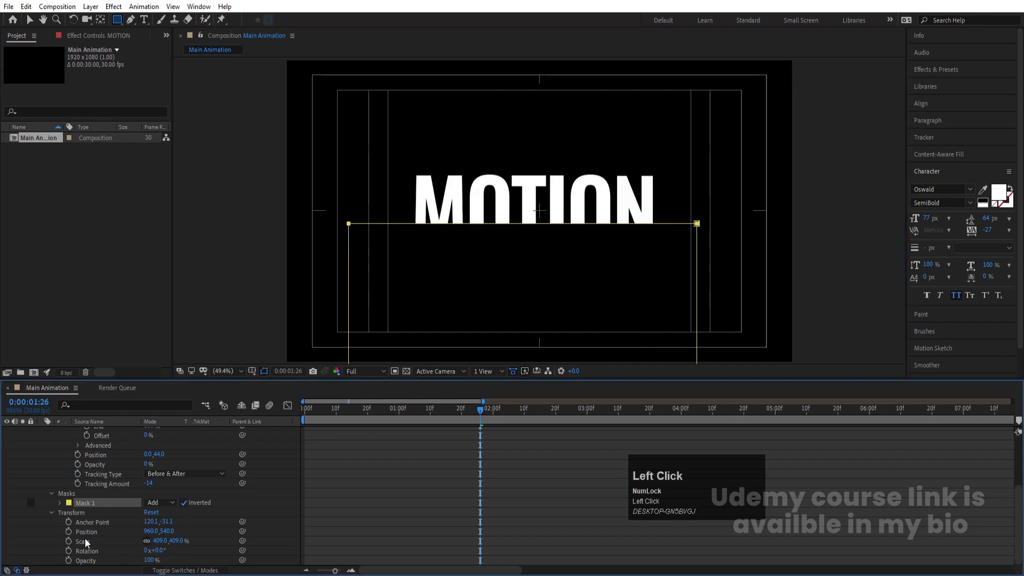
pyautogui.click(59, 503)
pyautogui.moveTo(160, 527); pyautogui.dragTo(181, 522)
# Step: Collapse the layer and move the MOTION text upward in the frame with the Selection tool
pyautogui.scroll(3, 269, 514)
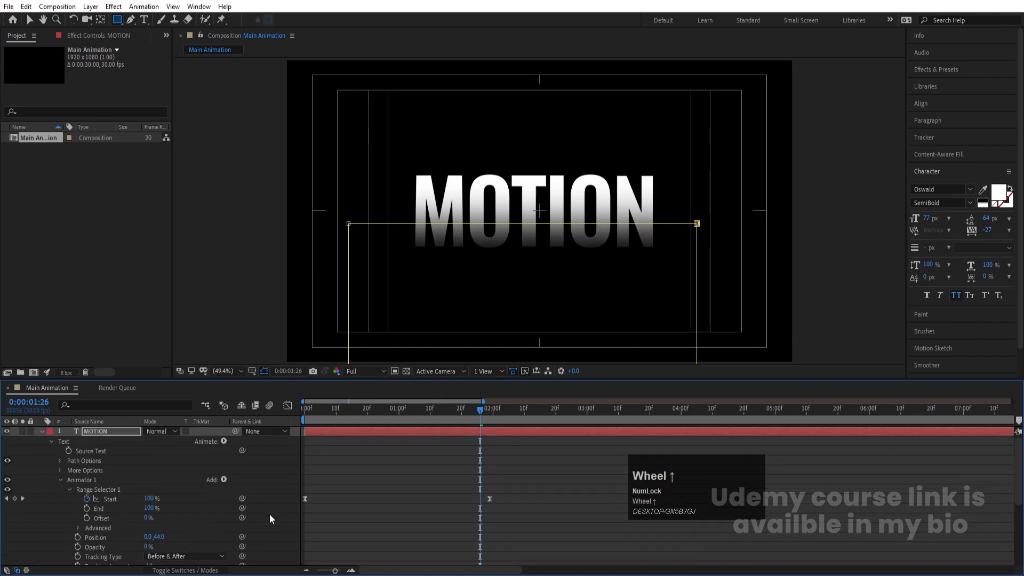
pyautogui.click(42, 431)
pyautogui.click(110, 452)
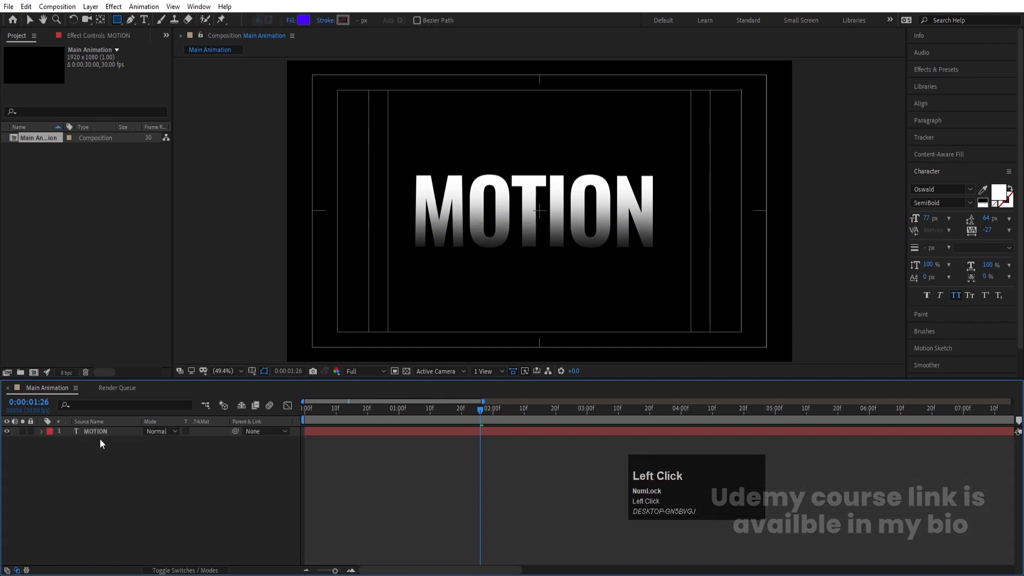
pyautogui.click(94, 432)
pyautogui.press('v')
pyautogui.moveTo(499, 199); pyautogui.dragTo(504, 166)
# Step: Duplicate the MOTION layer and move the copy down below the original
pyautogui.click(74, 446)
pyautogui.click(89, 429)
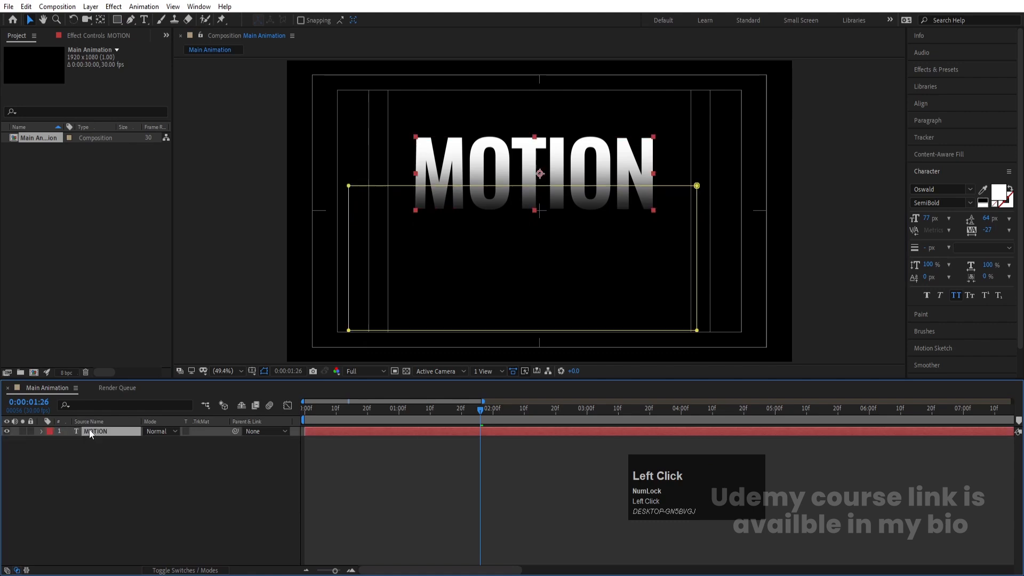
pyautogui.hotkey('ctrl', 'd')
pyautogui.moveTo(483, 178); pyautogui.dragTo(490, 231)
# Step: Replace the duplicate's text with DESIGN
pyautogui.hotkey('ctrl', 't')
pyautogui.click(491, 230)
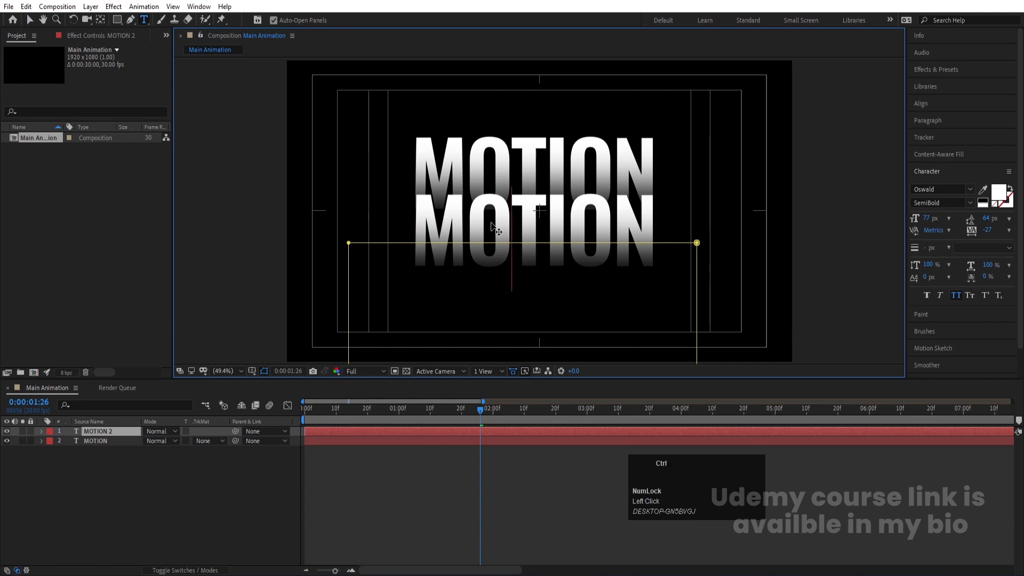
pyautogui.hotkey('ctrl', 'a')
pyautogui.write('DESIGN')
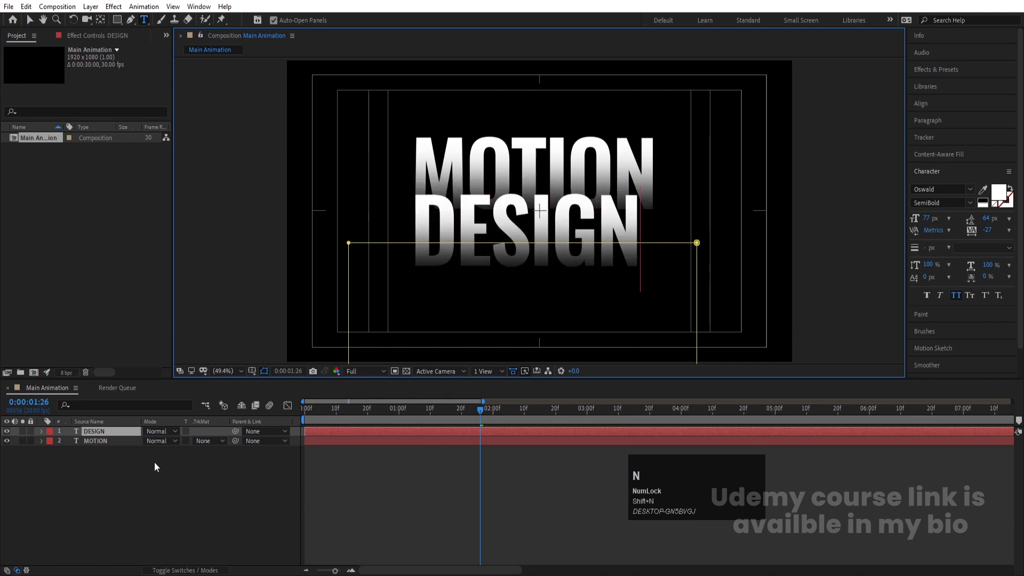
pyautogui.click(85, 431)
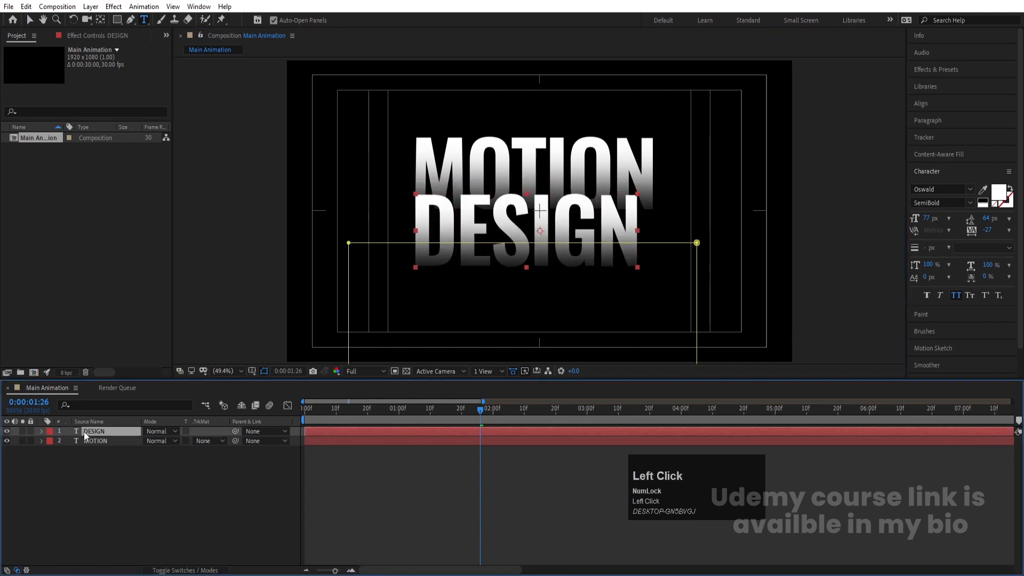
# Step: Nudge the DESIGN layer slightly right and down to align it under MOTION
pyautogui.press('Right')
pyautogui.press('Right')
pyautogui.press('Right')
pyautogui.press('Right')
pyautogui.press('Right')
pyautogui.press('Right')
pyautogui.press('Right')
pyautogui.press('Right')
pyautogui.press('Right')
pyautogui.press('Right')
pyautogui.press('Right')
pyautogui.press('Right')
pyautogui.press('Right')
pyautogui.press('Right')
pyautogui.press('Right')
pyautogui.press('Right')
pyautogui.press('Right')
pyautogui.press('Right')
pyautogui.press('Right')
pyautogui.press('Right')
pyautogui.press('Right')
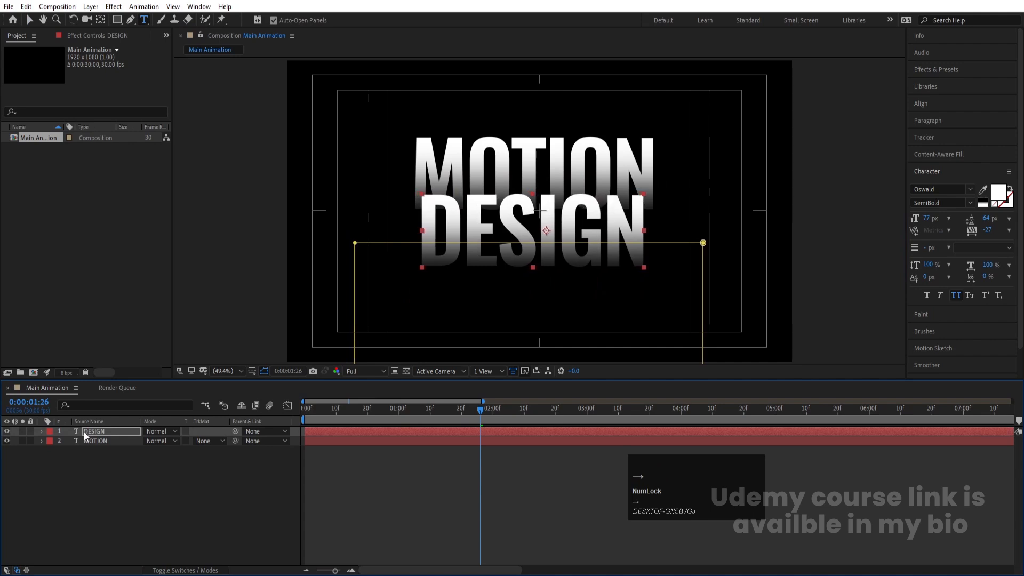
pyautogui.press('Down')
pyautogui.press('Down')
pyautogui.press('Down')
pyautogui.press('Down')
pyautogui.press('Down')
pyautogui.press('Down')
pyautogui.press('Down')
pyautogui.press('Down')
pyautogui.press('Down')
pyautogui.press('Down')
pyautogui.press('Down')
pyautogui.press('Down')
pyautogui.press('Down')
pyautogui.press('Down')
pyautogui.press('Down')
pyautogui.press('Down')
pyautogui.press('Down')
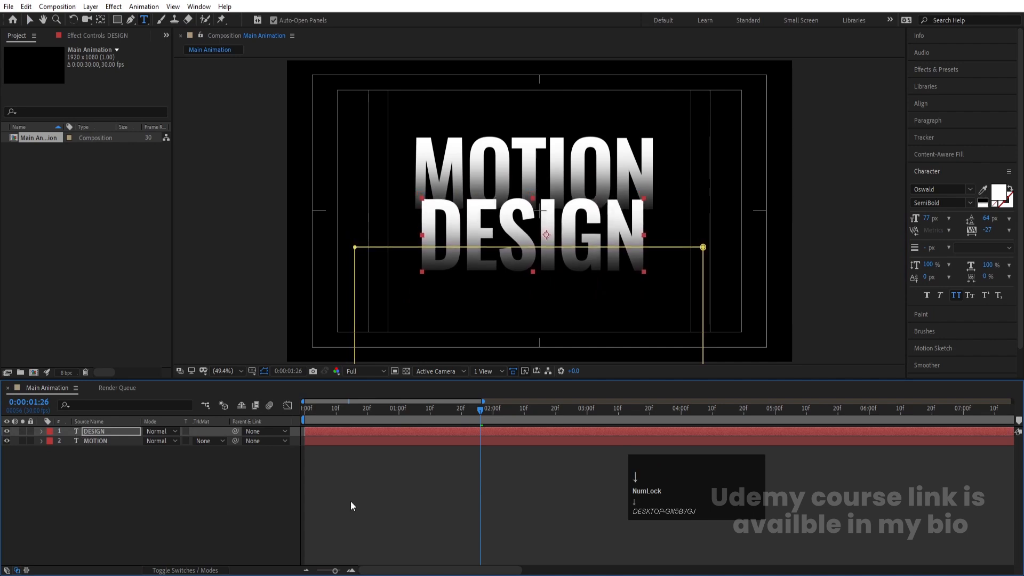
pyautogui.click(350, 506)
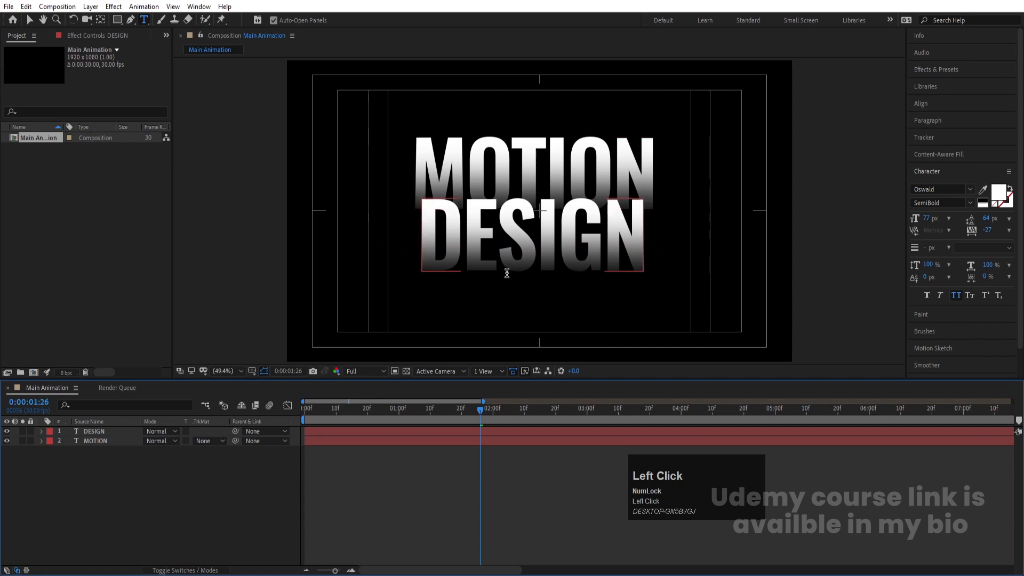
# Step: Create a new Null Object layer in the composition
pyautogui.rightClick(138, 479)
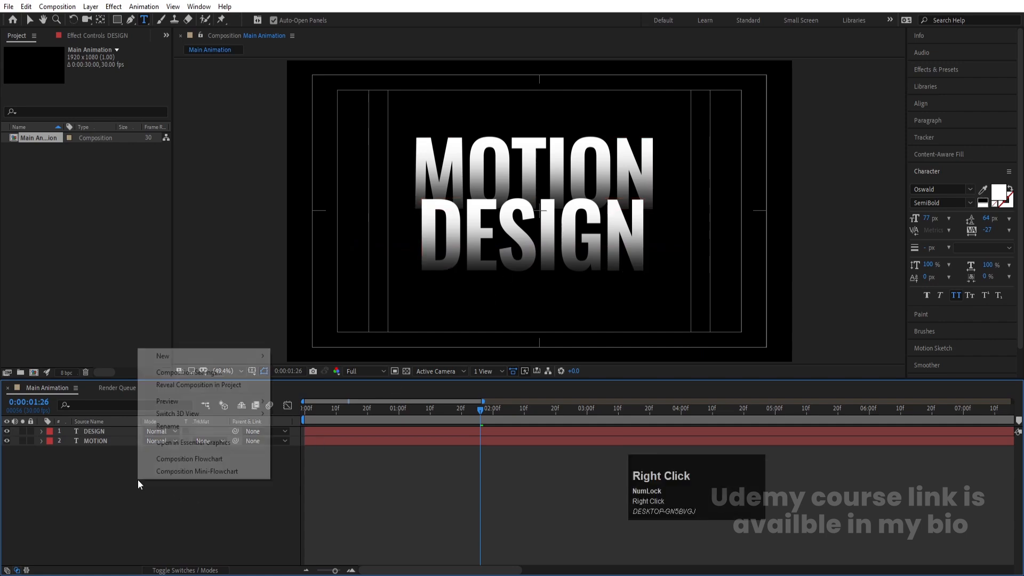
pyautogui.click(163, 355)
pyautogui.click(298, 423)
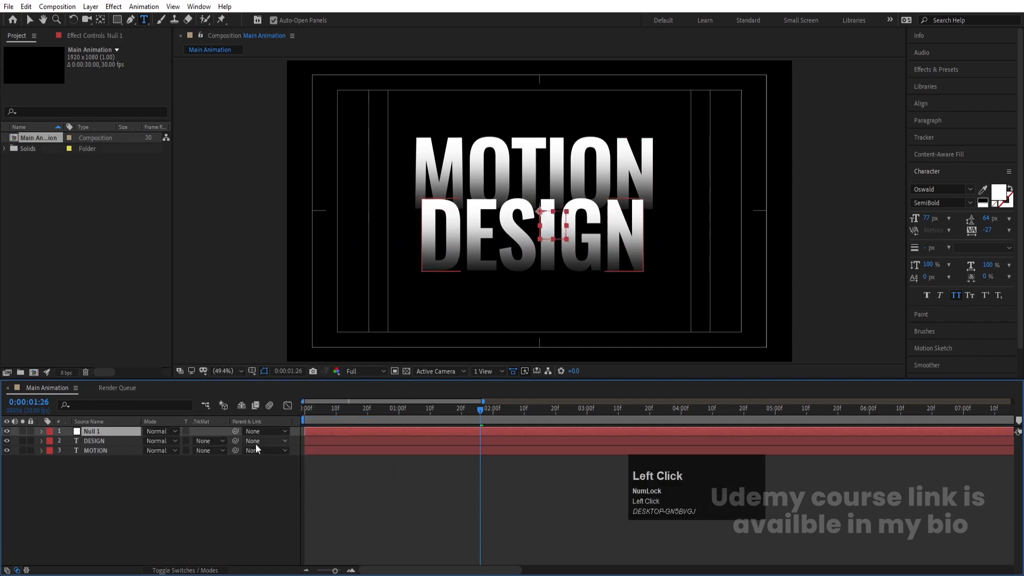
# Step: Parent the DESIGN and MOTION layers to Null 1
pyautogui.click(98, 443)
pyautogui.keyDown('shift'); pyautogui.click(101, 450); pyautogui.keyUp('shift')
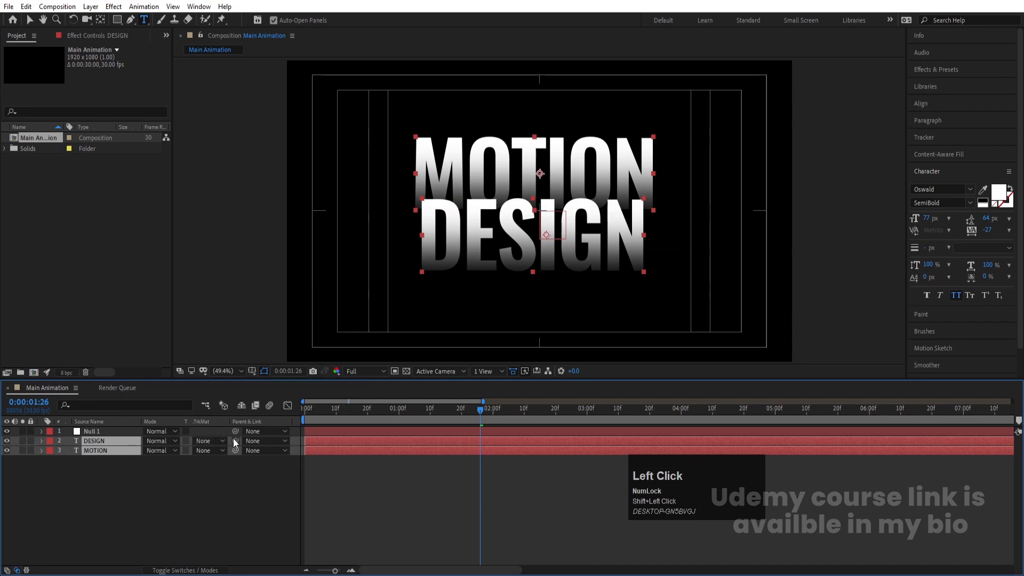
pyautogui.moveTo(128, 436); pyautogui.dragTo(118, 432)
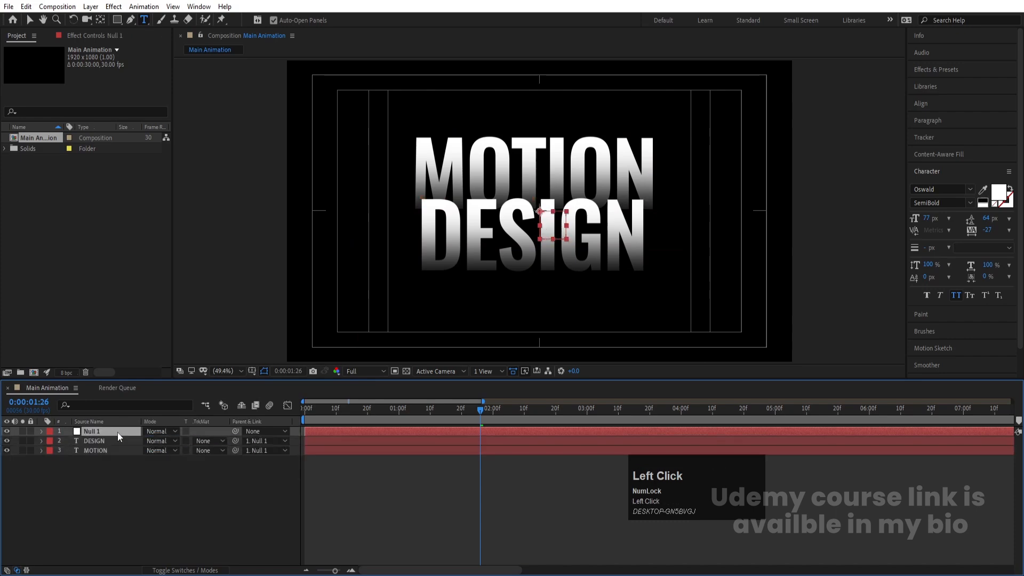
pyautogui.press('Return')
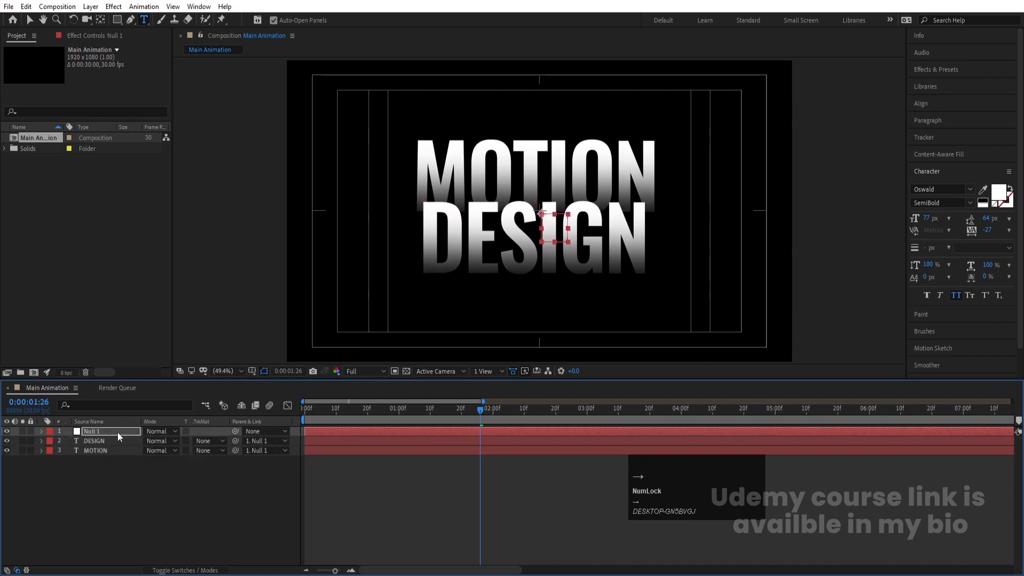
pyautogui.click(44, 483)
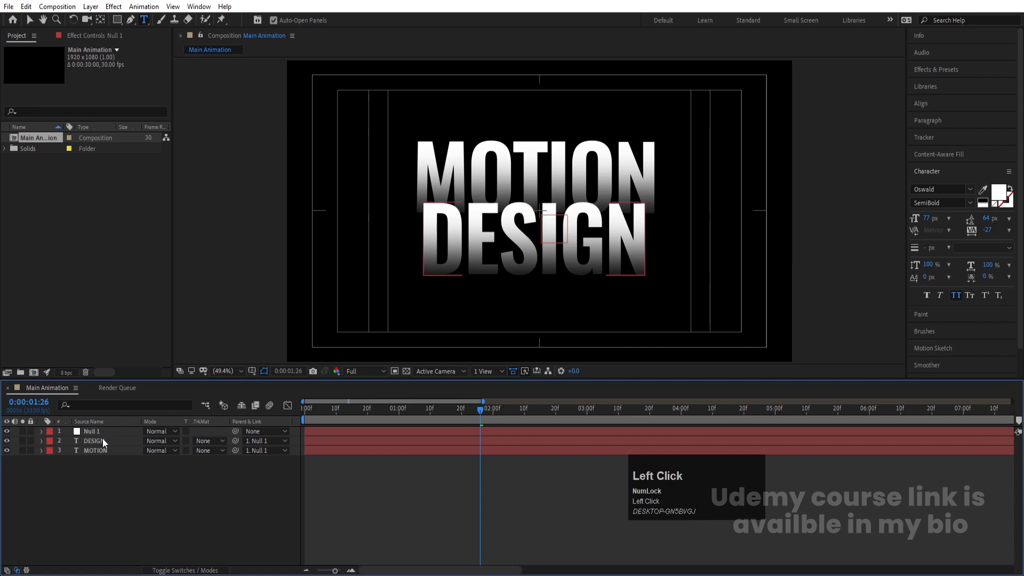
# Step: Duplicate the DESIGN and MOTION layers and move the copies to the top of the layer stack
pyautogui.click(89, 438)
pyautogui.keyDown('shift'); pyautogui.click(89, 451); pyautogui.keyUp('shift')
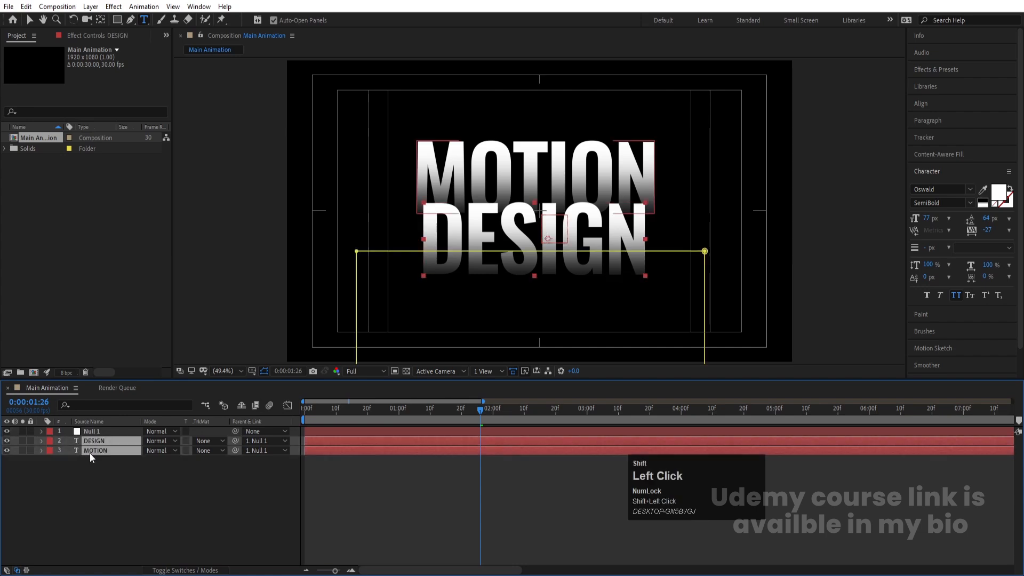
pyautogui.hotkey('ctrl', 'd')
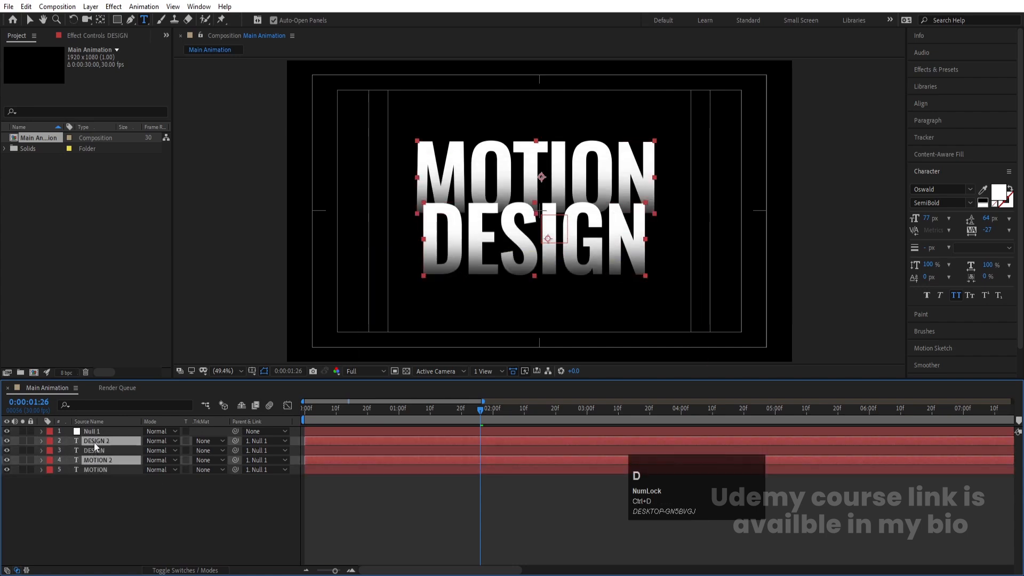
pyautogui.moveTo(94, 443); pyautogui.dragTo(125, 431)
# Step: Set the copies' parent to None and give them the Yellow label color
pyautogui.click(251, 430)
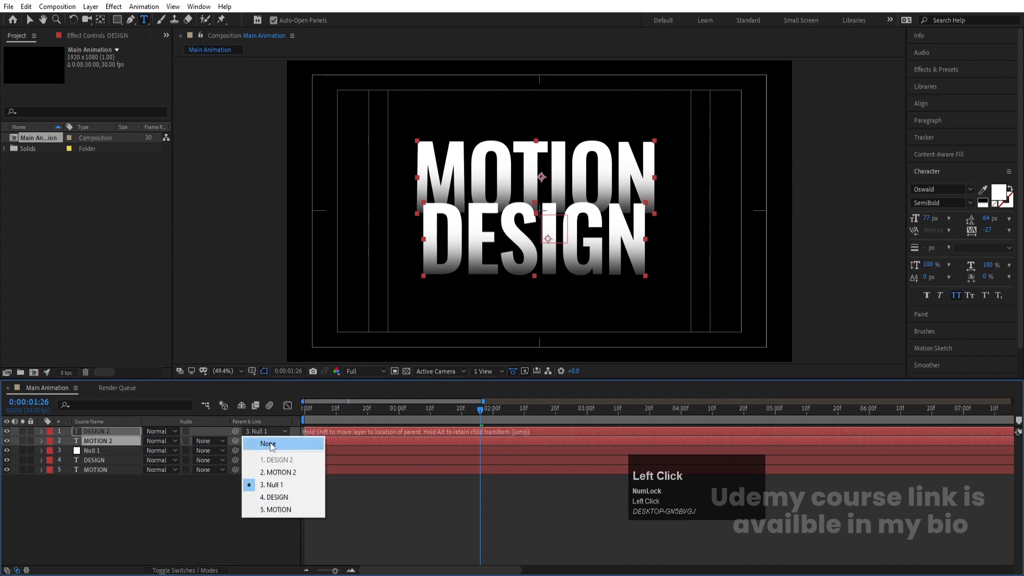
pyautogui.click(272, 444)
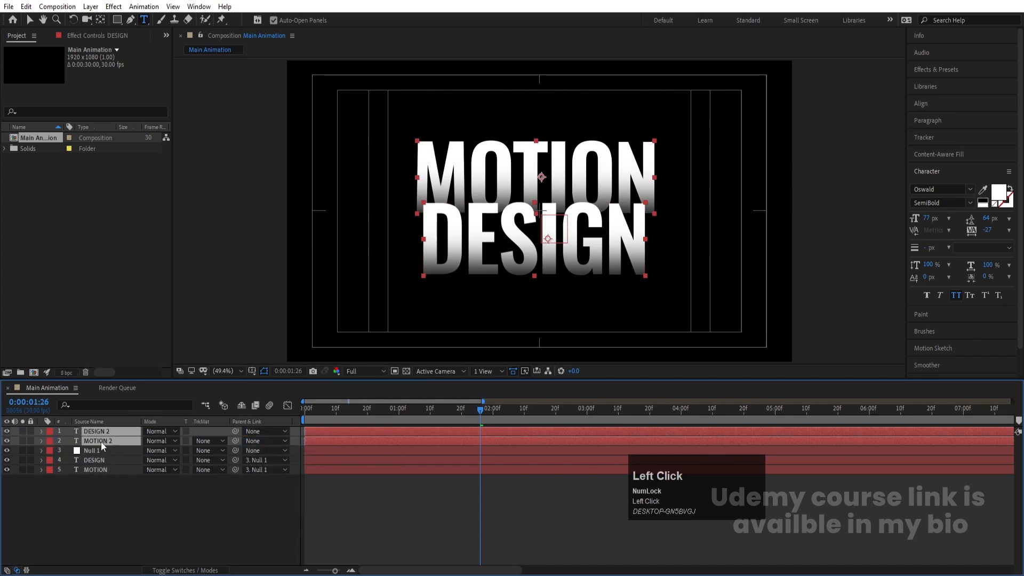
pyautogui.click(50, 432)
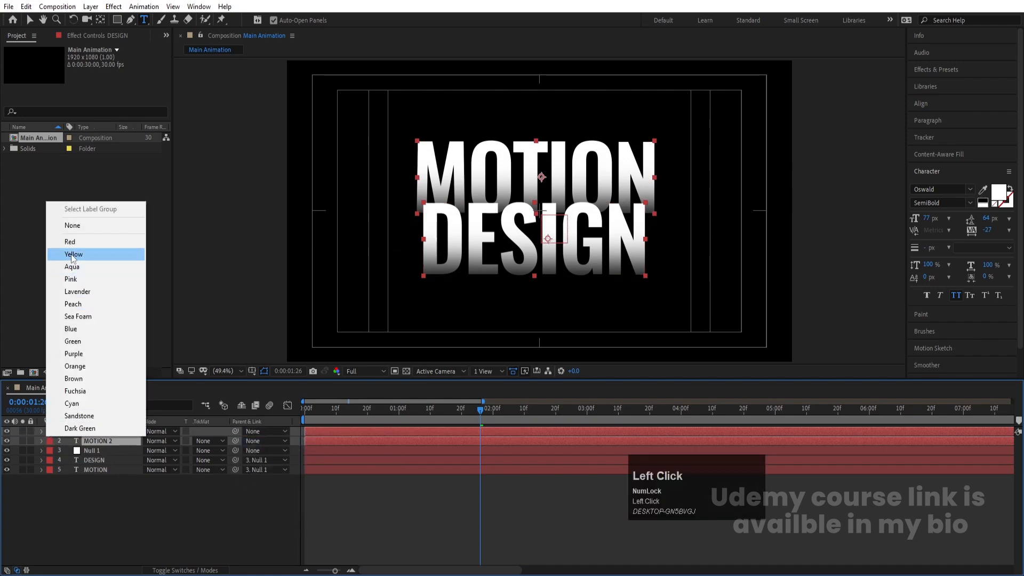
pyautogui.click(71, 254)
# Step: Scale Null 1 to 255% to enlarge the original text layers
pyautogui.click(94, 479)
pyautogui.click(89, 451)
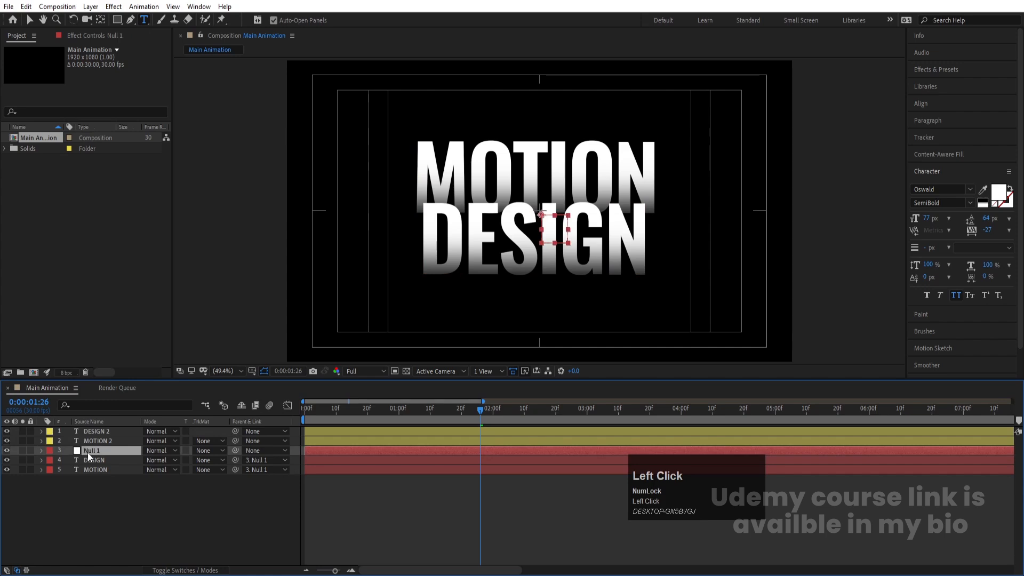
pyautogui.press('s')
pyautogui.moveTo(172, 460); pyautogui.dragTo(223, 441)
# Step: Nudge Null 1 right and down to reposition the enlarged background text
pyautogui.press('Right')
pyautogui.press('Right')
pyautogui.press('Right')
pyautogui.press('Right')
pyautogui.press('Right')
pyautogui.press('Right')
pyautogui.press('Right')
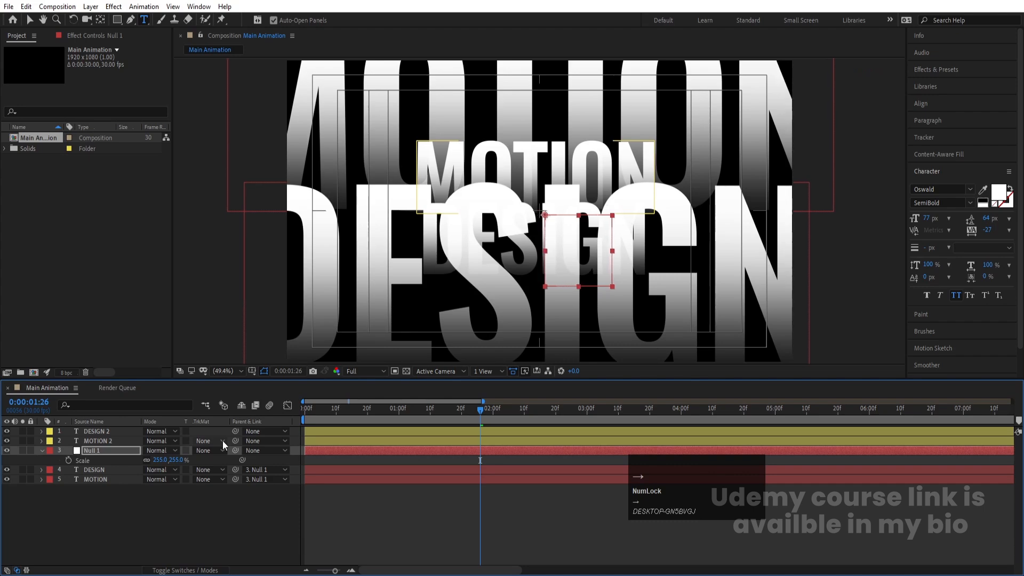
pyautogui.press('Right')
pyautogui.press('Right')
pyautogui.press('Down')
pyautogui.press('Down')
pyautogui.press('Down')
pyautogui.press('Down')
pyautogui.press('Down')
pyautogui.press('Down')
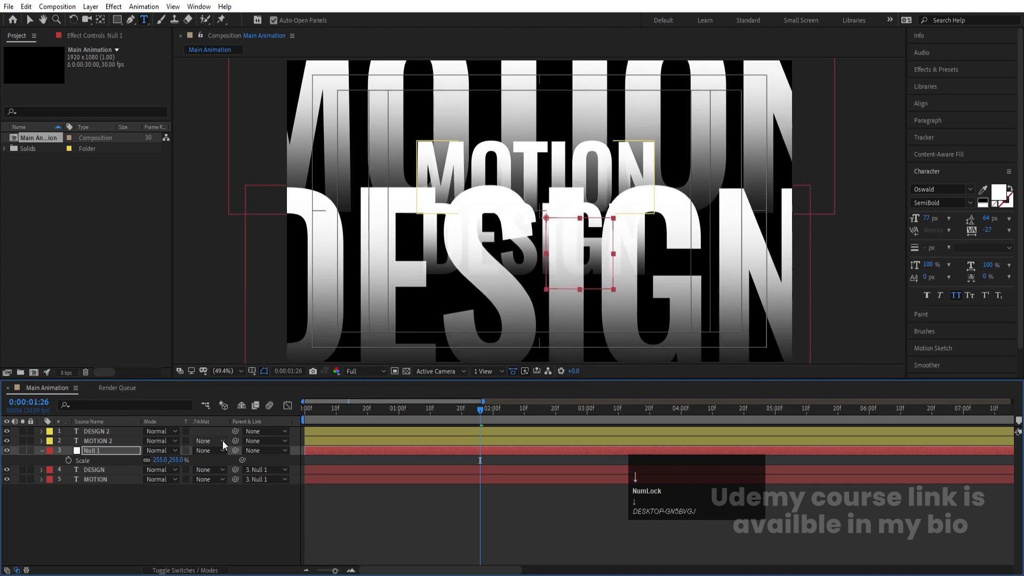
pyautogui.press('Down')
pyautogui.press('Down')
pyautogui.press('Down')
pyautogui.press('Down')
pyautogui.press('Down')
pyautogui.press('Down')
pyautogui.press('Down')
pyautogui.press('Down')
pyautogui.press('Down')
pyautogui.press('Down')
pyautogui.press('Down')
pyautogui.press('Down')
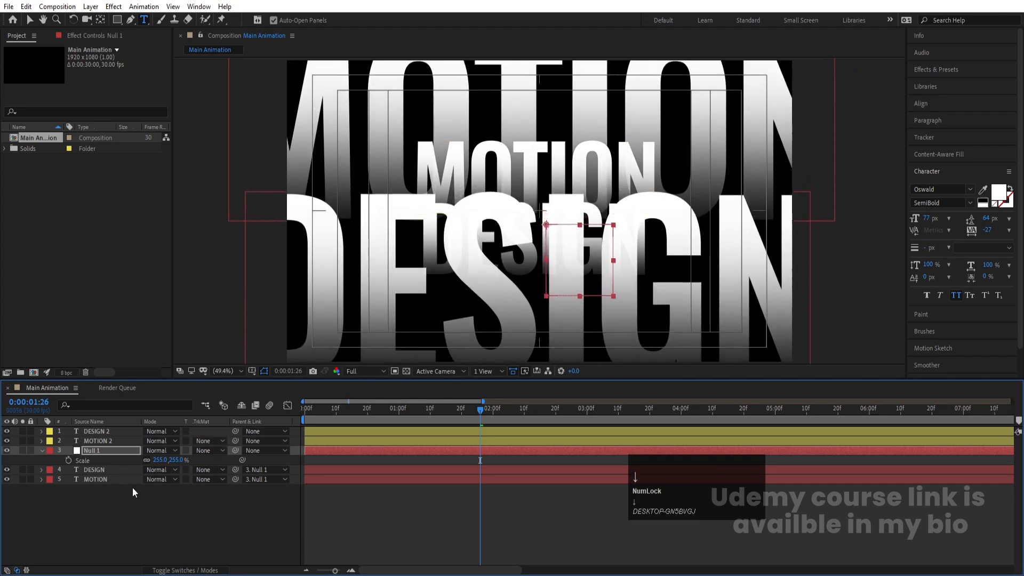
# Step: Set the fill color of the original DESIGN and MOTION layers to black (000000)
pyautogui.click(132, 488)
pyautogui.click(95, 470)
pyautogui.keyDown('shift'); pyautogui.click(88, 479); pyautogui.keyUp('shift')
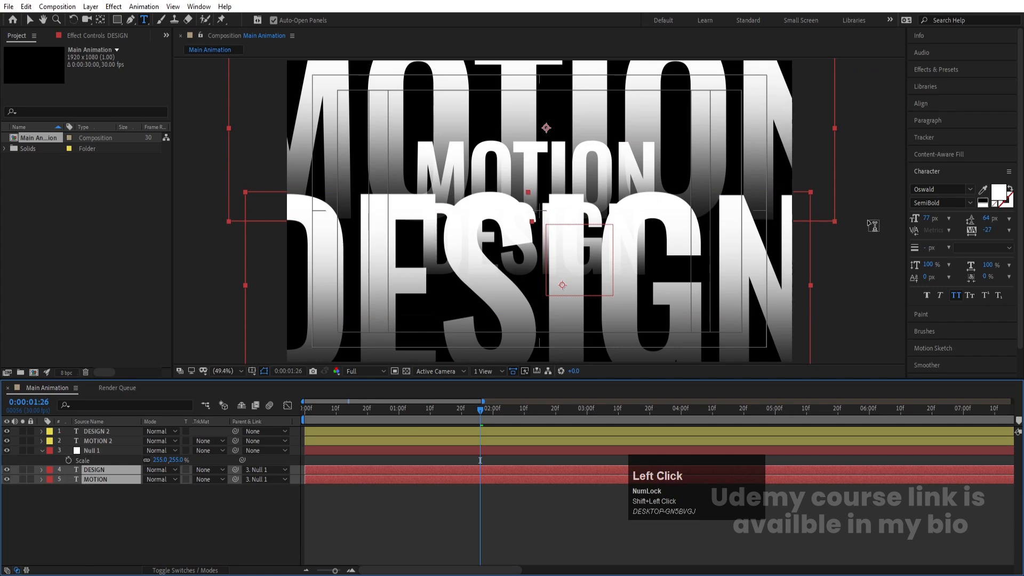
pyautogui.click(998, 198)
pyautogui.click(94, 373)
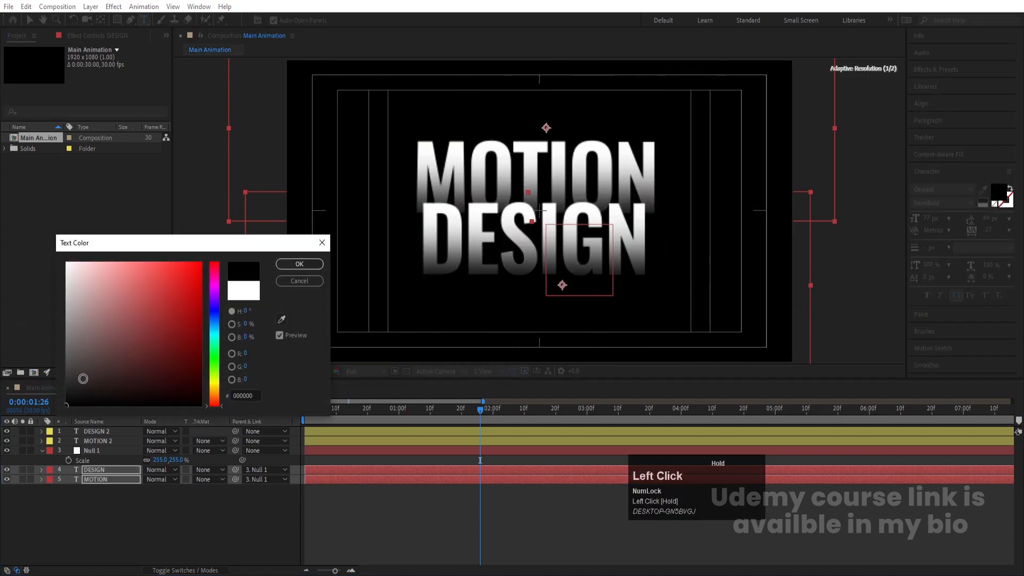
pyautogui.click(299, 263)
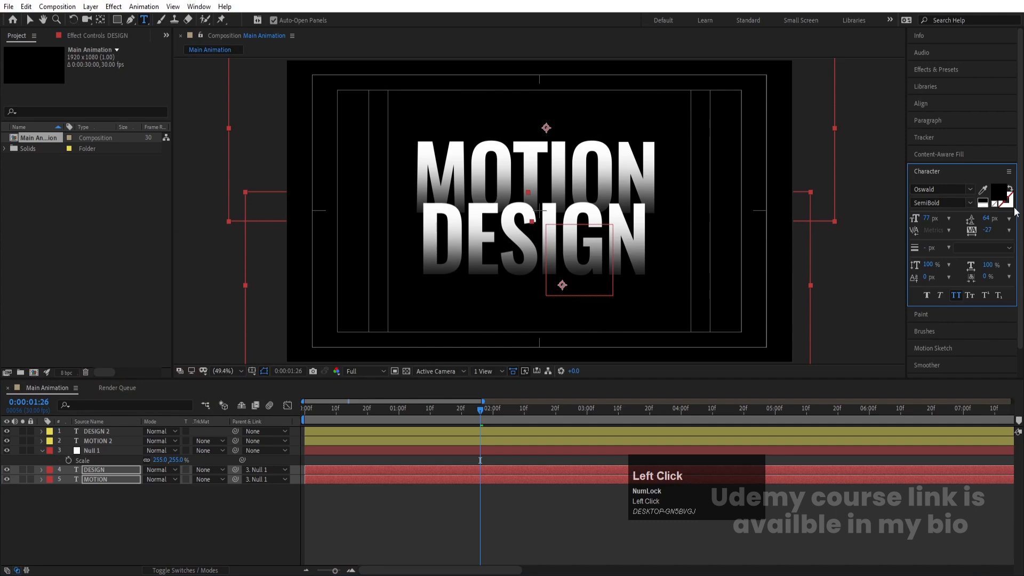
# Step: Swap the fill and stroke of the DESIGN and MOTION layers and set the stroke width to 0.3 px
pyautogui.click(984, 201)
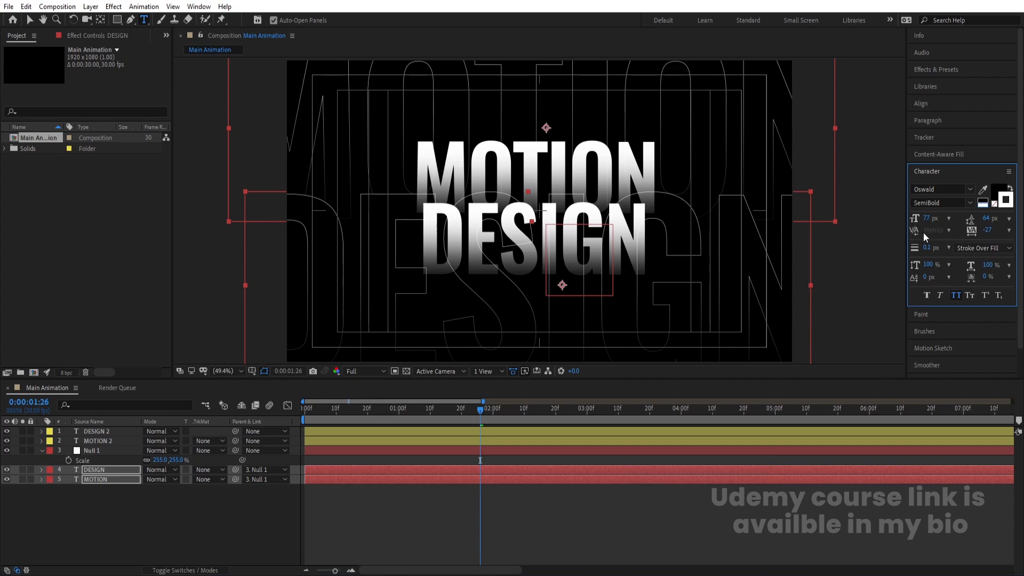
pyautogui.click(928, 248)
pyautogui.write('5')
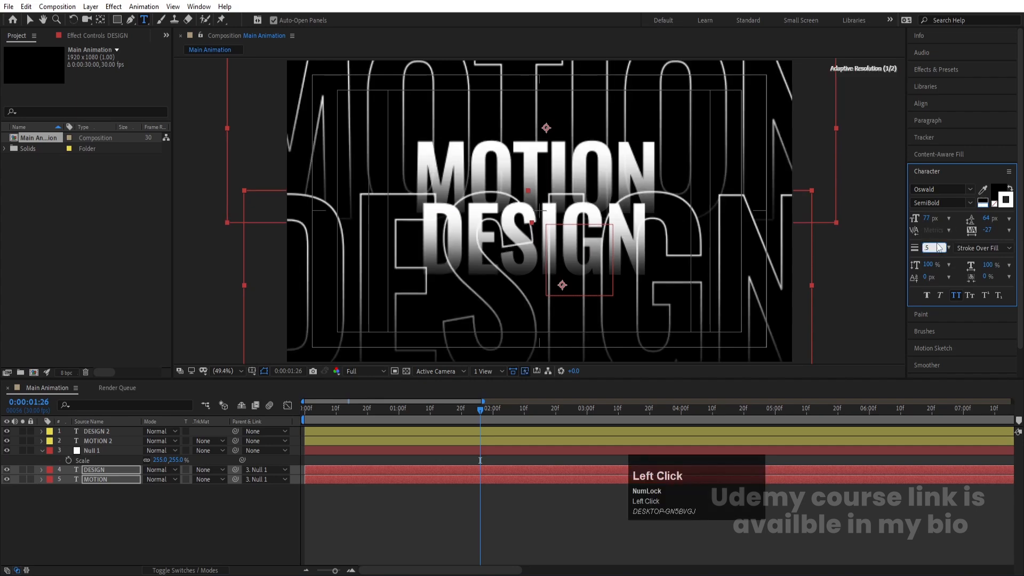
pyautogui.click(933, 248)
pyautogui.write('0.3')
pyautogui.press('Return')
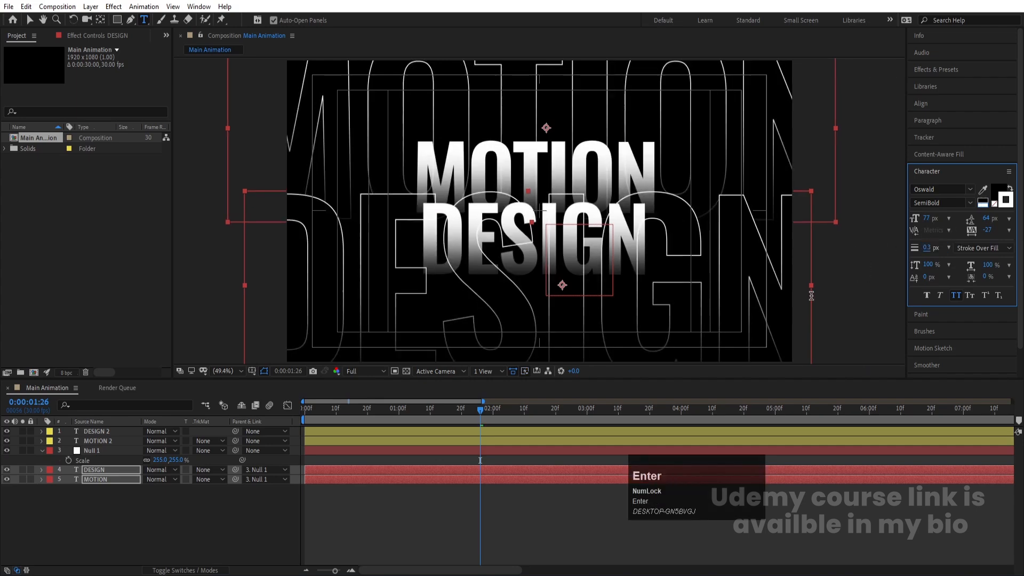
# Step: Set the preview resolution to Quarter and play the animation from the start
pyautogui.click(85, 501)
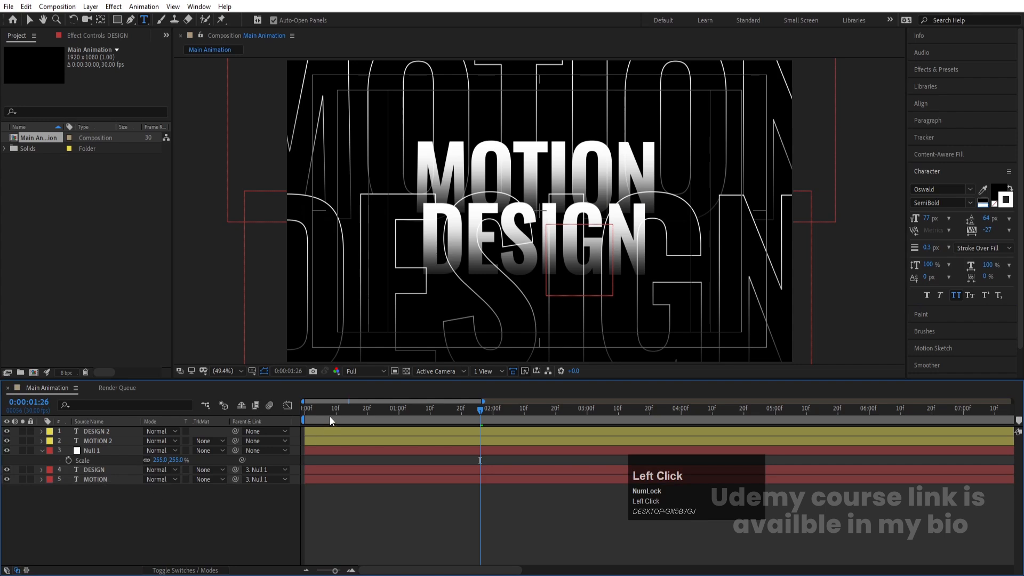
pyautogui.click(304, 408)
pyautogui.press('space')
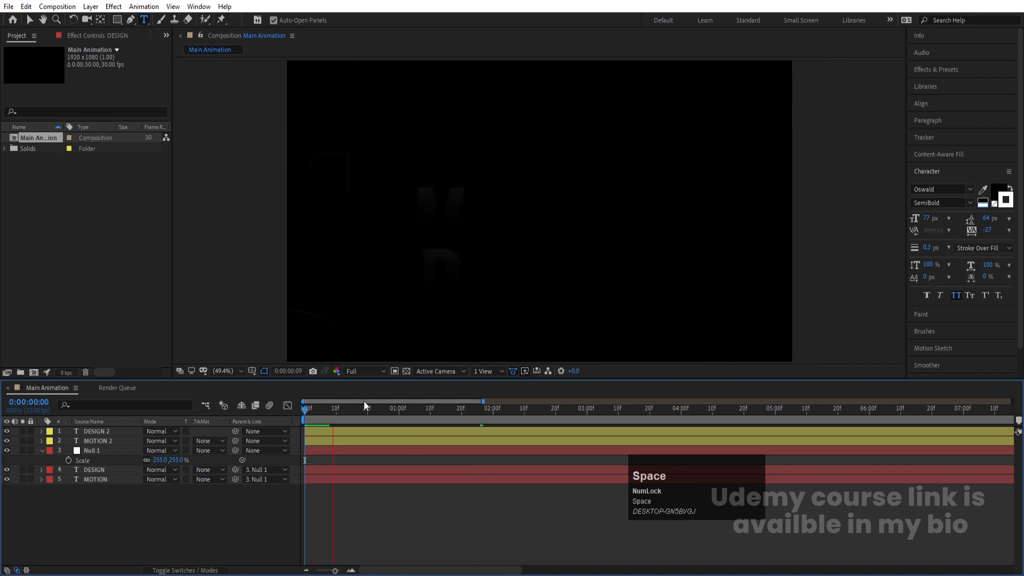
pyautogui.click(354, 371)
pyautogui.click(365, 435)
pyautogui.press('space')
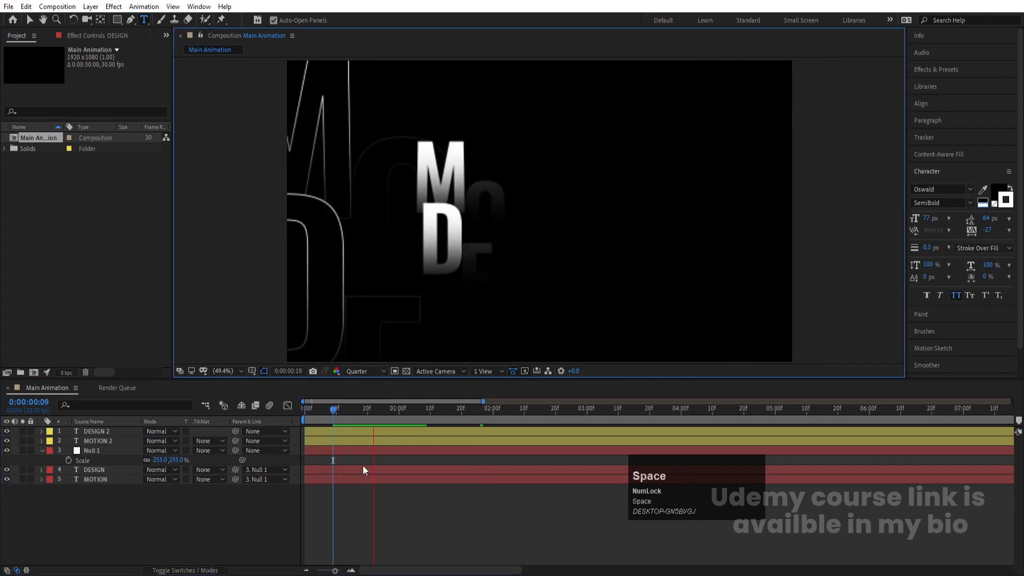
# Step: Zoom into the timeline and trim the DESIGN 2 layer's in point to frame 2
pyautogui.click(254, 424)
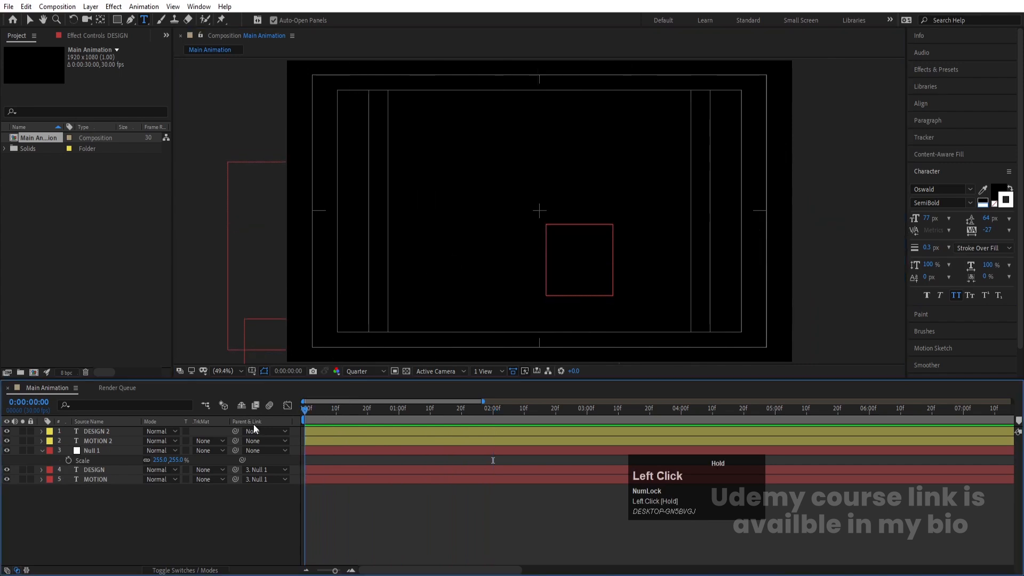
pyautogui.press('=')
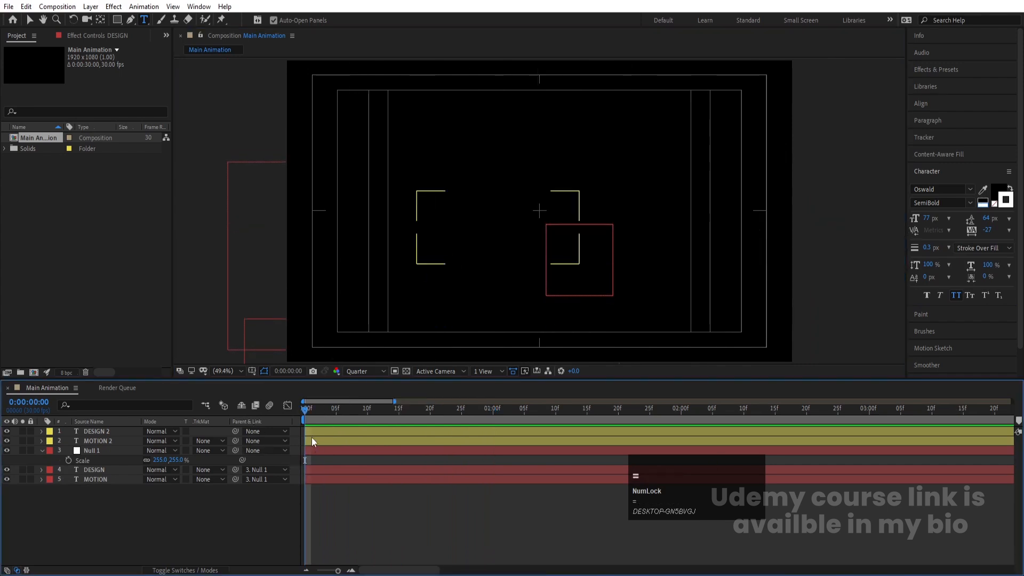
pyautogui.press('=')
pyautogui.press('=')
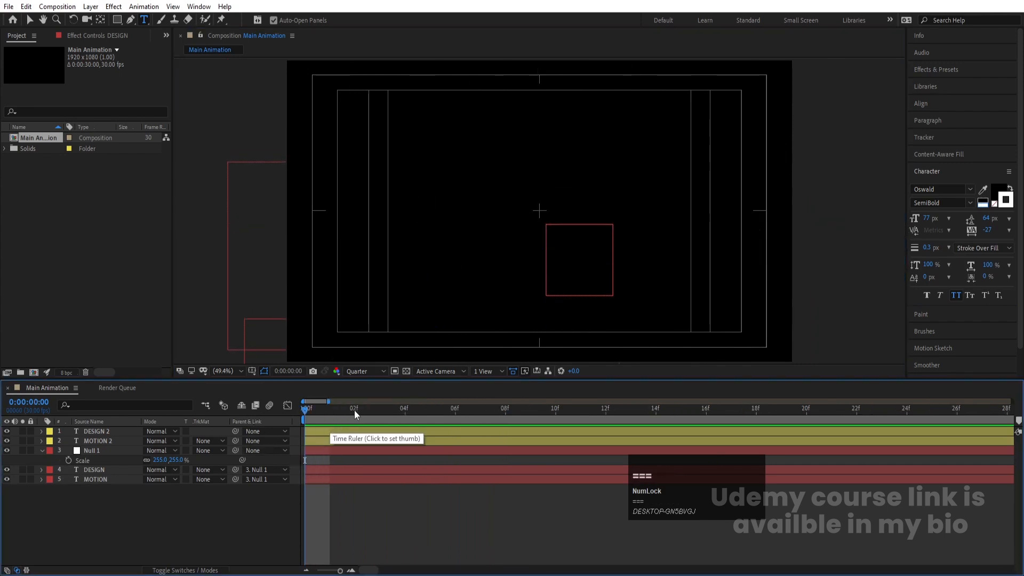
pyautogui.click(355, 409)
pyautogui.click(343, 439)
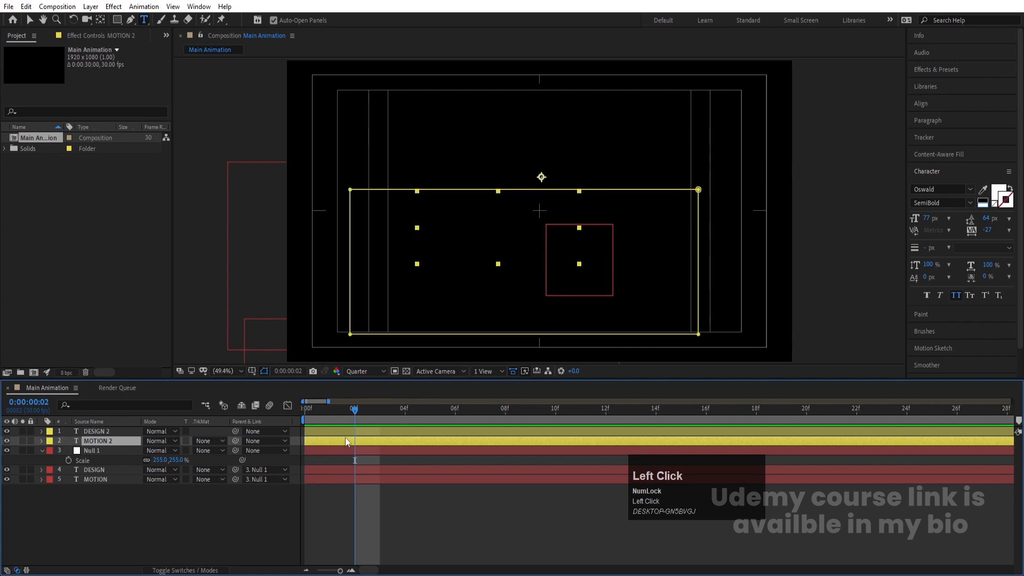
pyautogui.click(346, 430)
pyautogui.press('[')
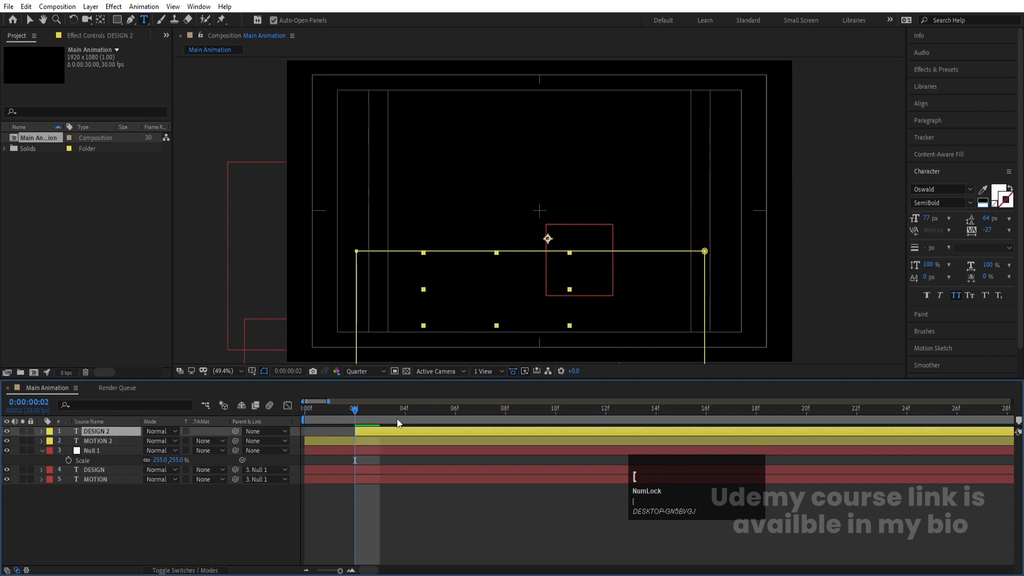
# Step: Trim the MOTION layer's in point to frame 4
pyautogui.click(404, 421)
pyautogui.click(127, 478)
pyautogui.press('[')
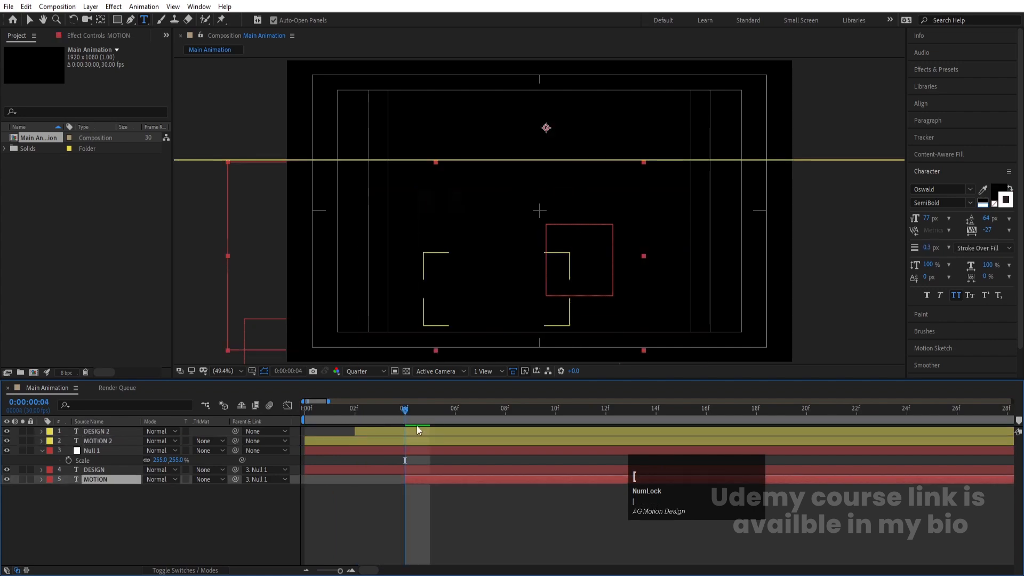
# Step: Trim the DESIGN layer's in point to frame 6
pyautogui.click(454, 421)
pyautogui.click(444, 472)
pyautogui.press('[')
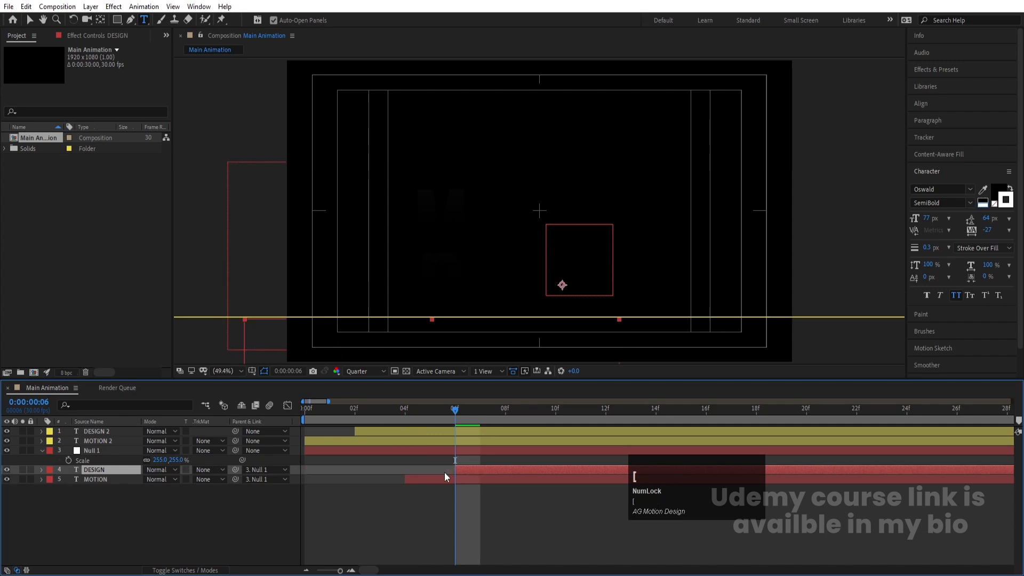
# Step: Zoom out the timeline and preview the staggered text animation
pyautogui.press('-')
pyautogui.press('-')
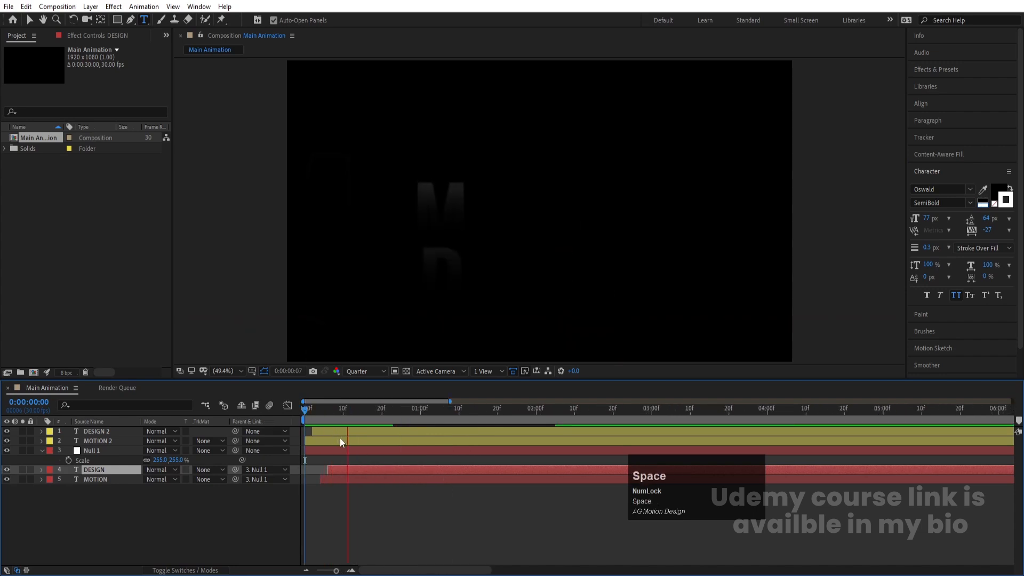
pyautogui.press('space')
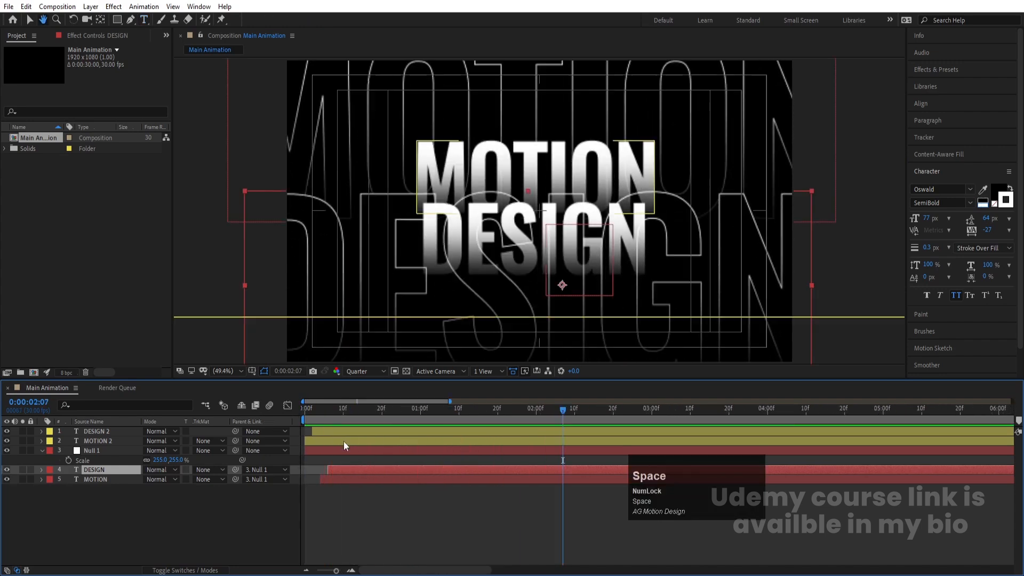
# Step: Pre-compose Null 1, DESIGN and MOTION into a new composition named Bg Text
pyautogui.click(113, 513)
pyautogui.click(96, 451)
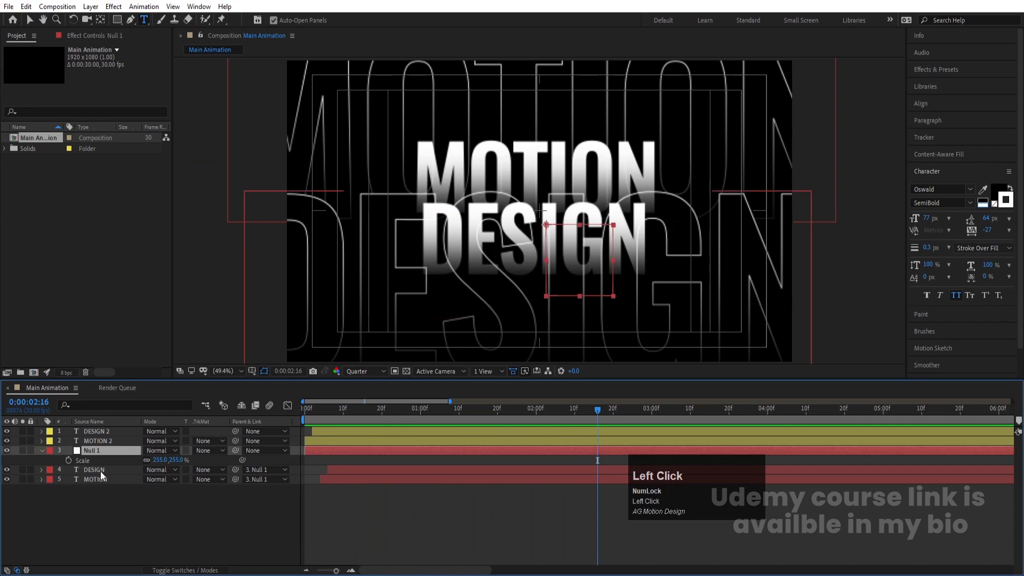
pyautogui.keyDown('shift'); pyautogui.click(95, 479); pyautogui.keyUp('shift')
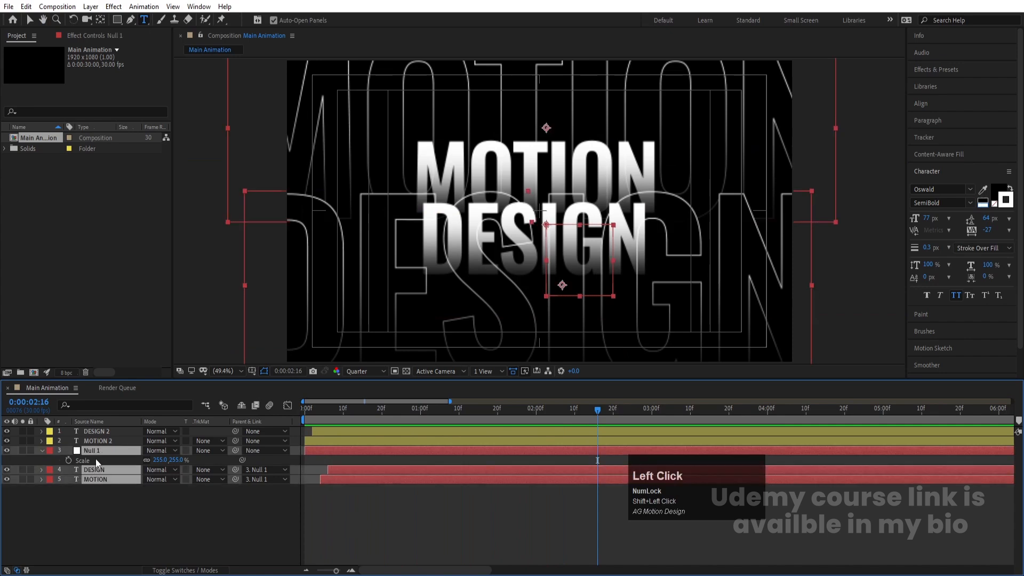
pyautogui.hotkey('ctrl', 'shift', 'c')
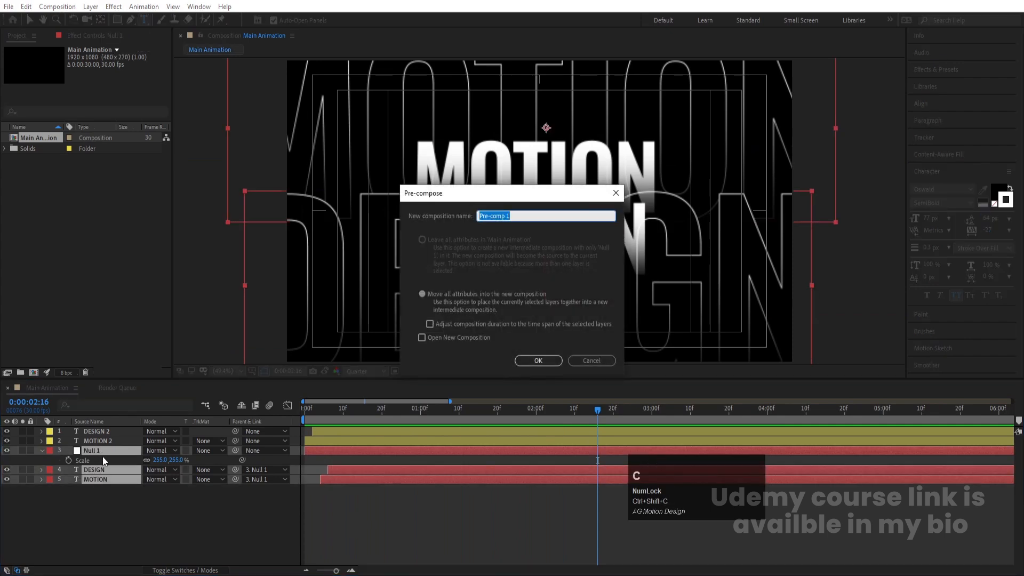
pyautogui.write('Text')
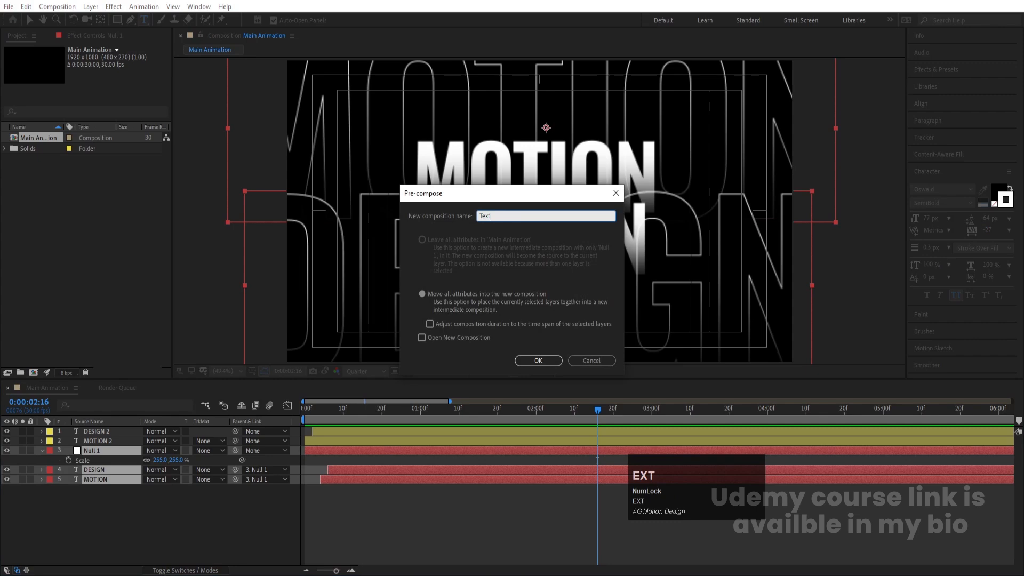
pyautogui.hotkey('ctrl', 'a')
pyautogui.write('Bg Text')
pyautogui.press('Return')
# Step: Open the Bg Text composition and shift Null 1's position to about 1041, 588
pyautogui.doubleClick(98, 450)
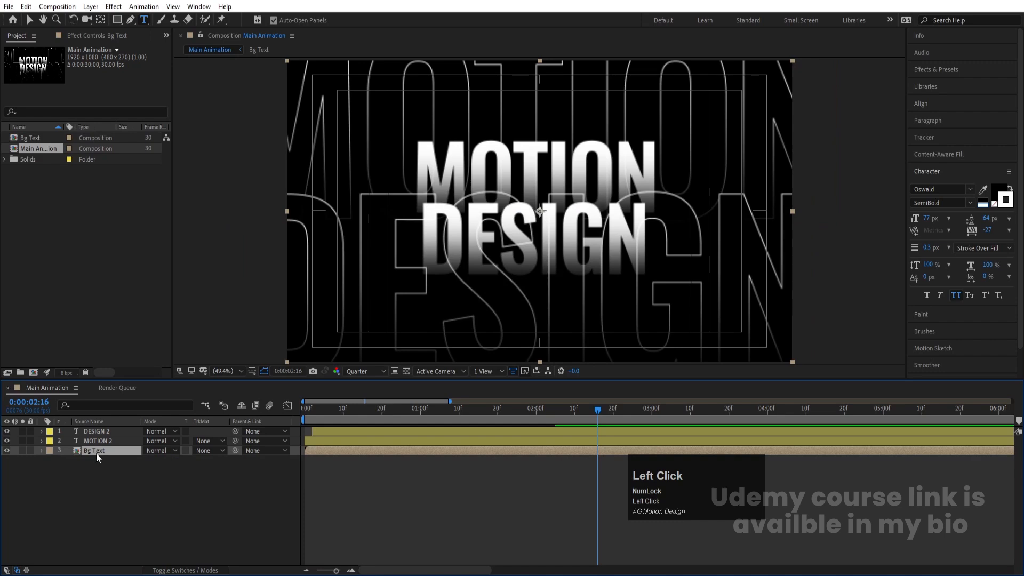
pyautogui.click(327, 414)
pyautogui.moveTo(327, 413); pyautogui.dragTo(131, 430)
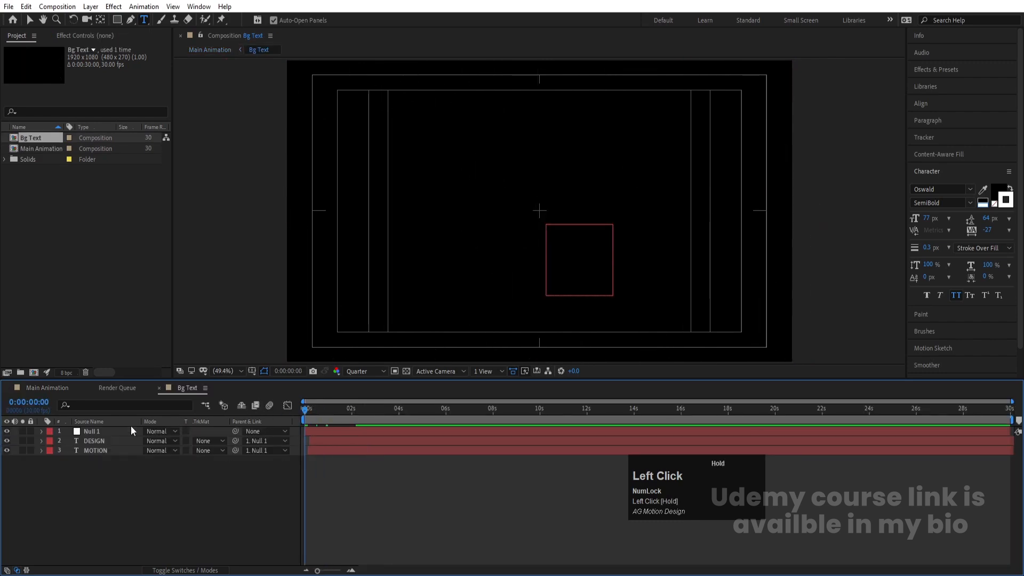
pyautogui.click(95, 434)
pyautogui.press('p')
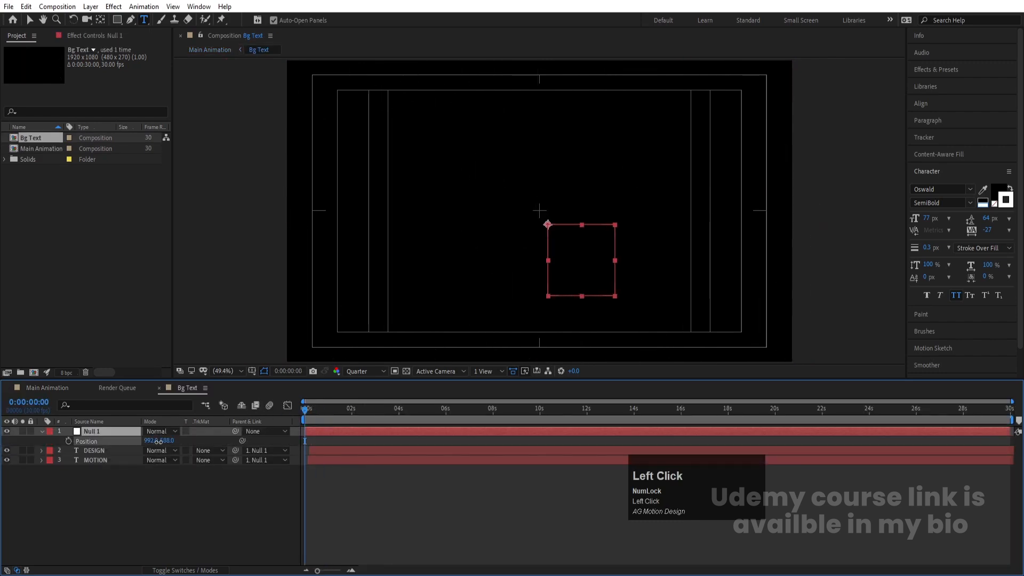
pyautogui.moveTo(154, 441); pyautogui.dragTo(174, 441)
pyautogui.click(173, 441)
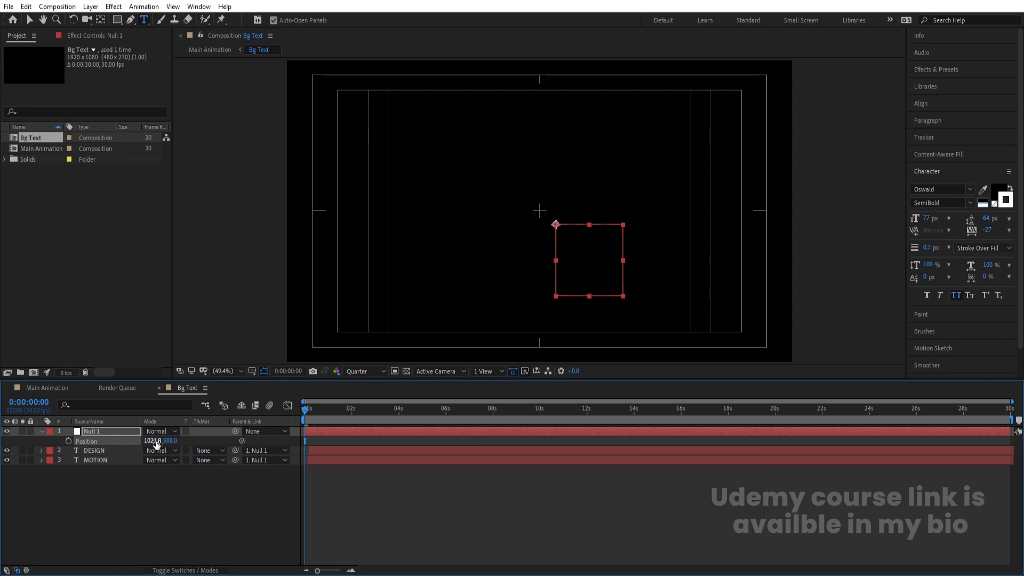
pyautogui.moveTo(156, 443); pyautogui.dragTo(158, 451)
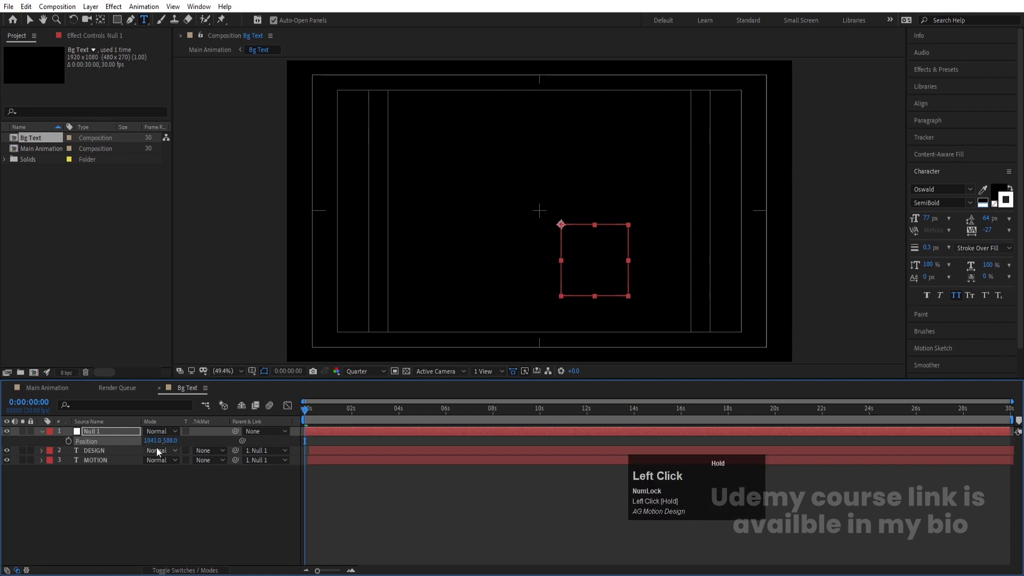
# Step: Keyframe Null 1's position and, at 9 seconds, move it left to about 840, 588
pyautogui.click(69, 441)
pyautogui.press('=')
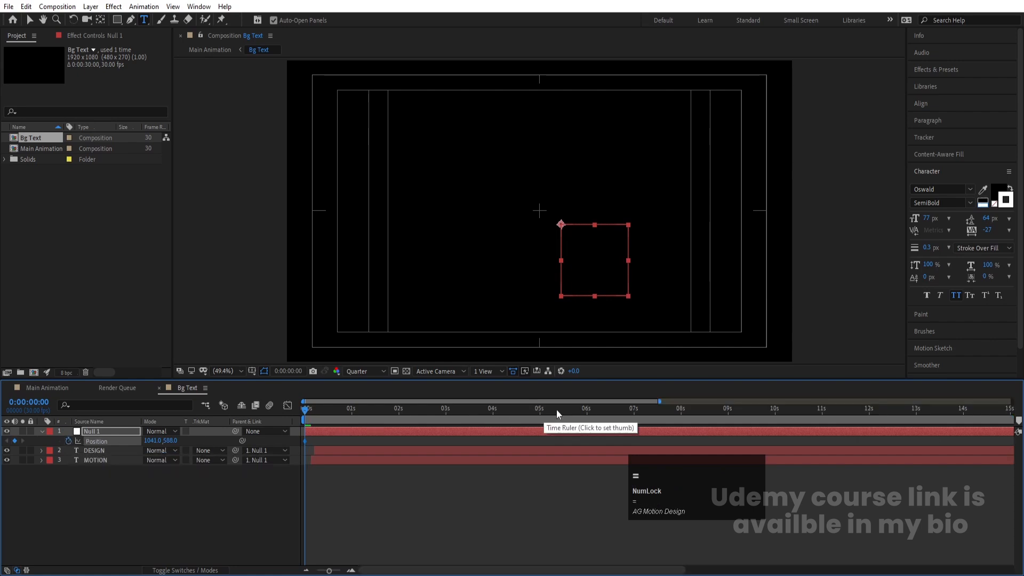
pyautogui.click(734, 416)
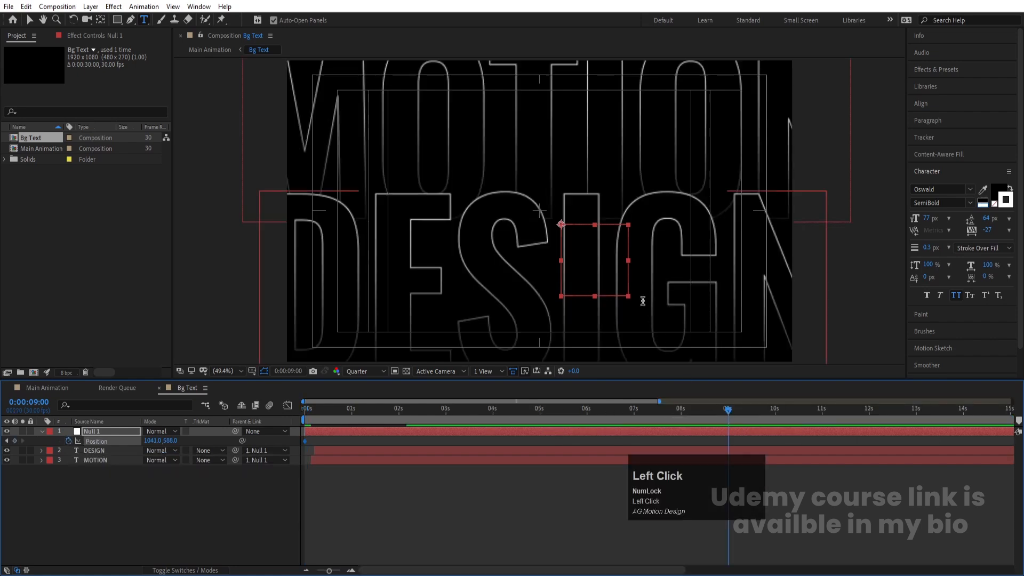
pyautogui.press('v')
pyautogui.moveTo(601, 277); pyautogui.dragTo(553, 265)
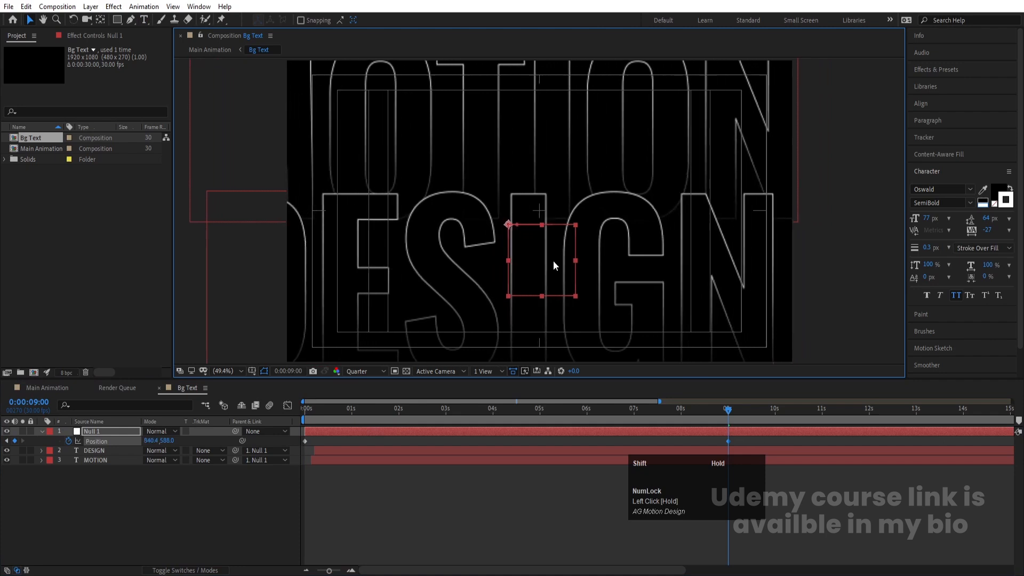
# Step: At the start, move Null 1 right to about 1142, 588 and preview the drift
pyautogui.press('Home')
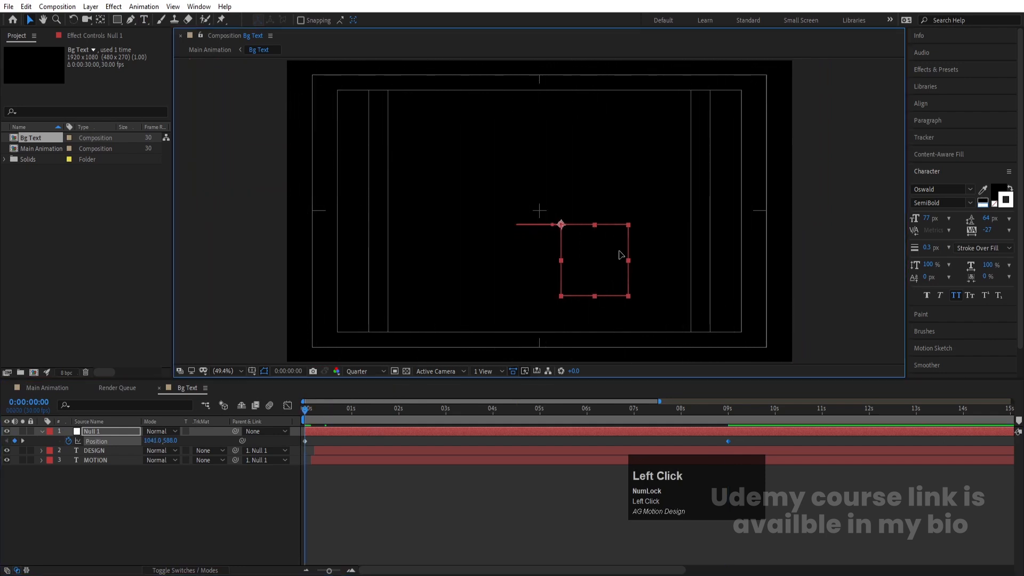
pyautogui.moveTo(622, 258); pyautogui.dragTo(646, 254)
pyautogui.press('space')
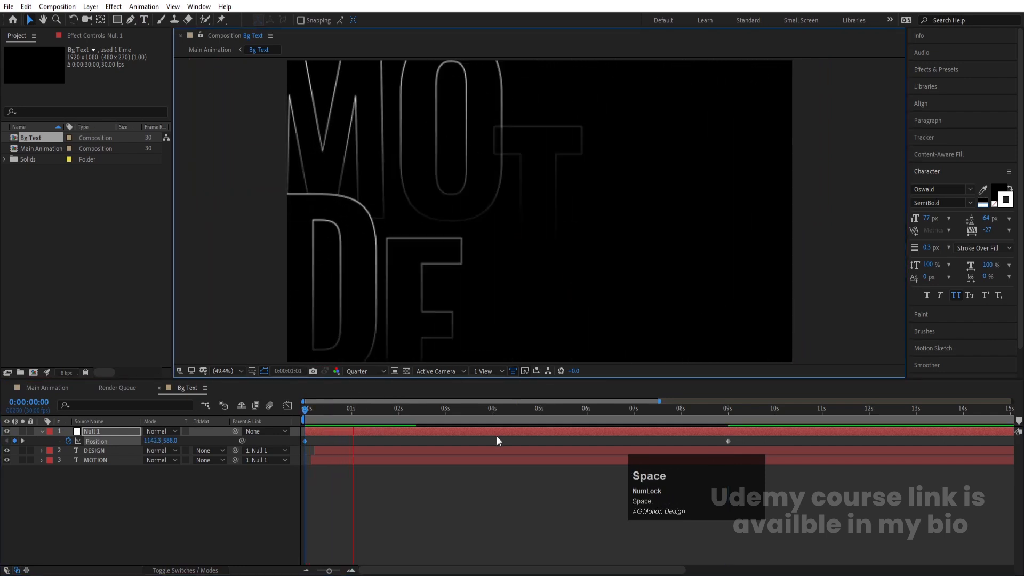
pyautogui.press('space')
# Step: Return to Main Animation and preview it from the beginning
pyautogui.click(58, 389)
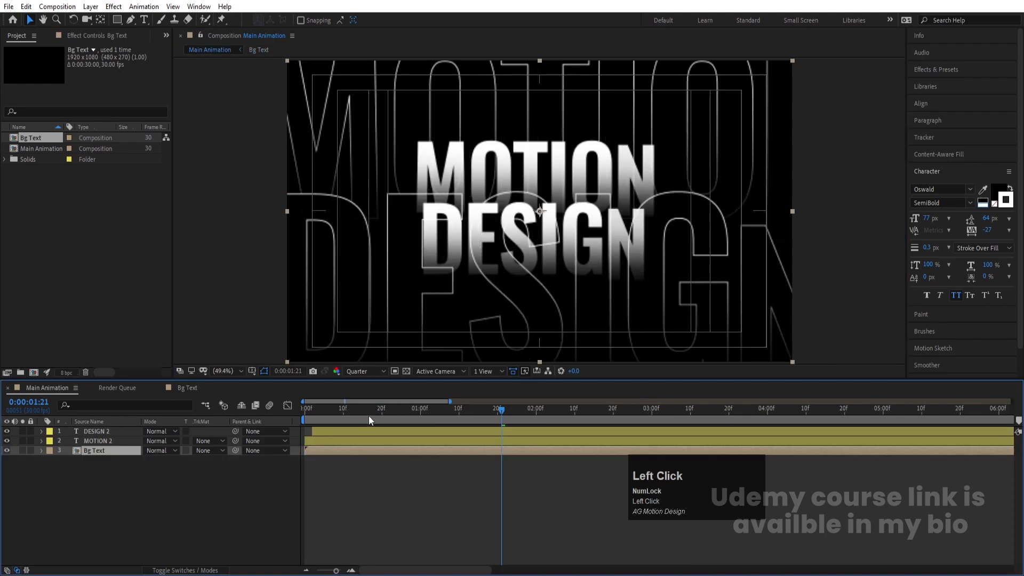
pyautogui.moveTo(365, 413); pyautogui.dragTo(302, 417)
pyautogui.press('space')
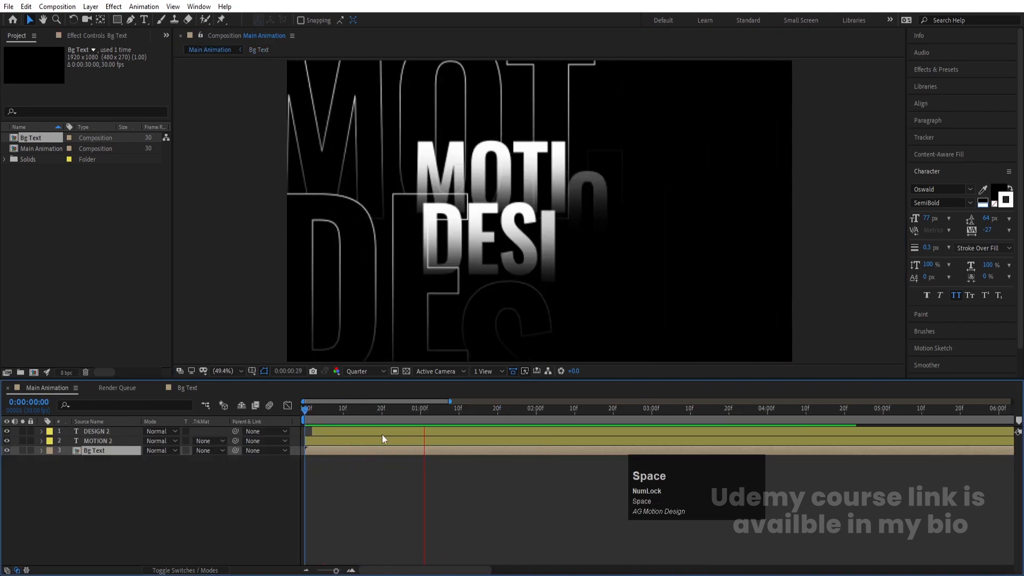
pyautogui.press('space')
# Step: Switch the composition preview resolution to Full
pyautogui.click(384, 371)
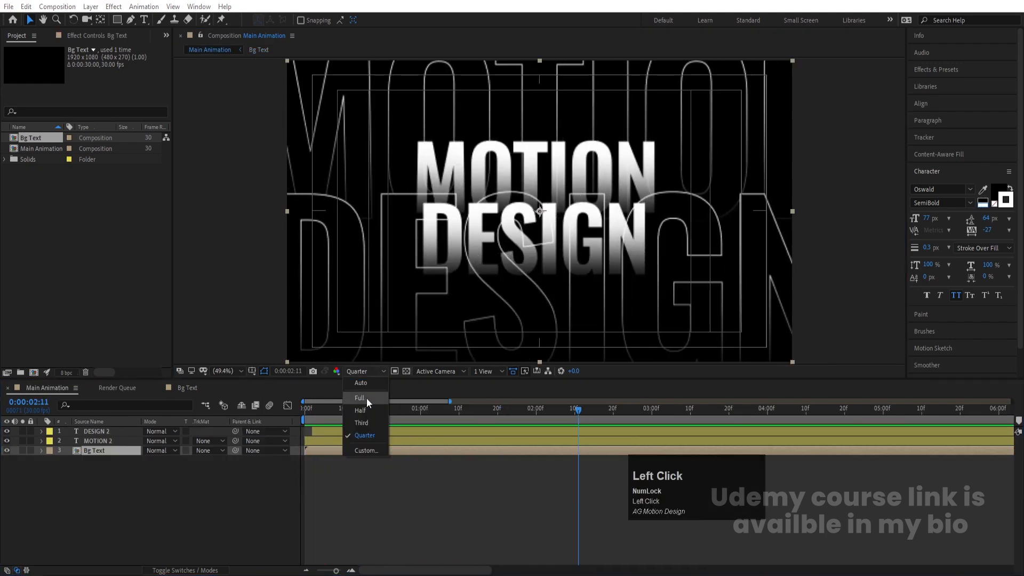
pyautogui.click(362, 401)
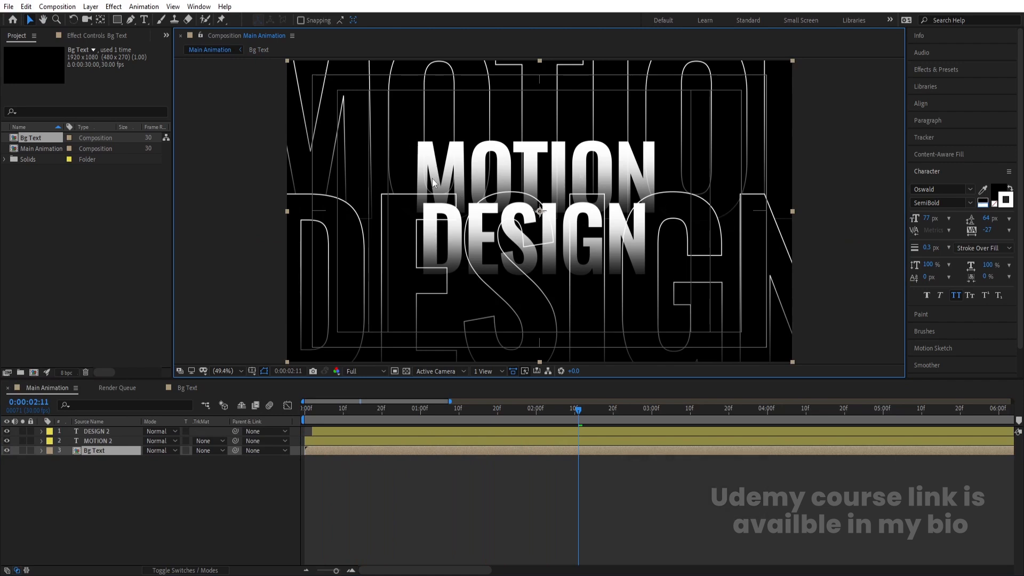
pyautogui.click(154, 518)
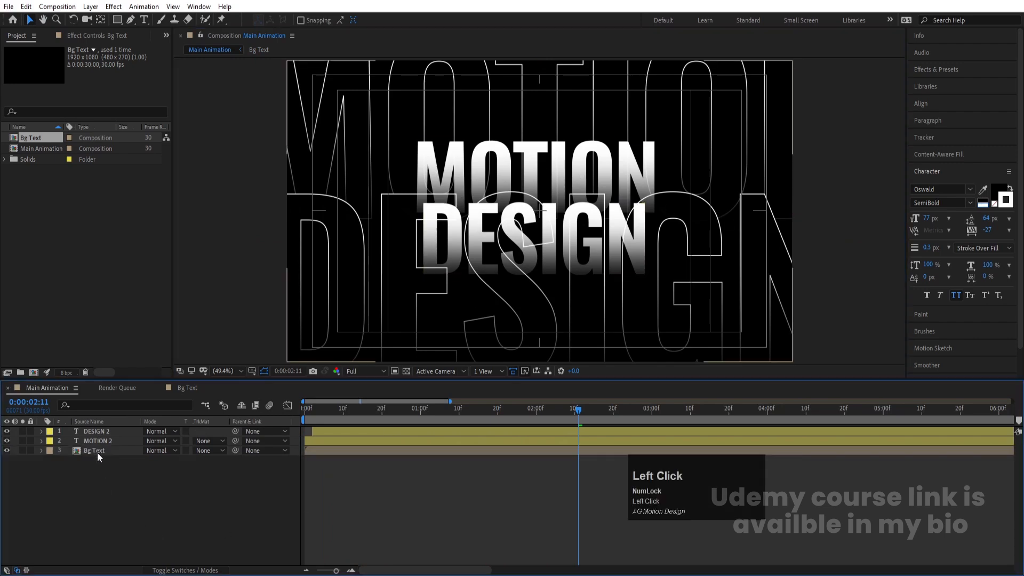
# Step: Draw an inverted rectangular mask on the Bg Text layer around the central MOTION DESIGN title
pyautogui.click(97, 452)
pyautogui.click(117, 20)
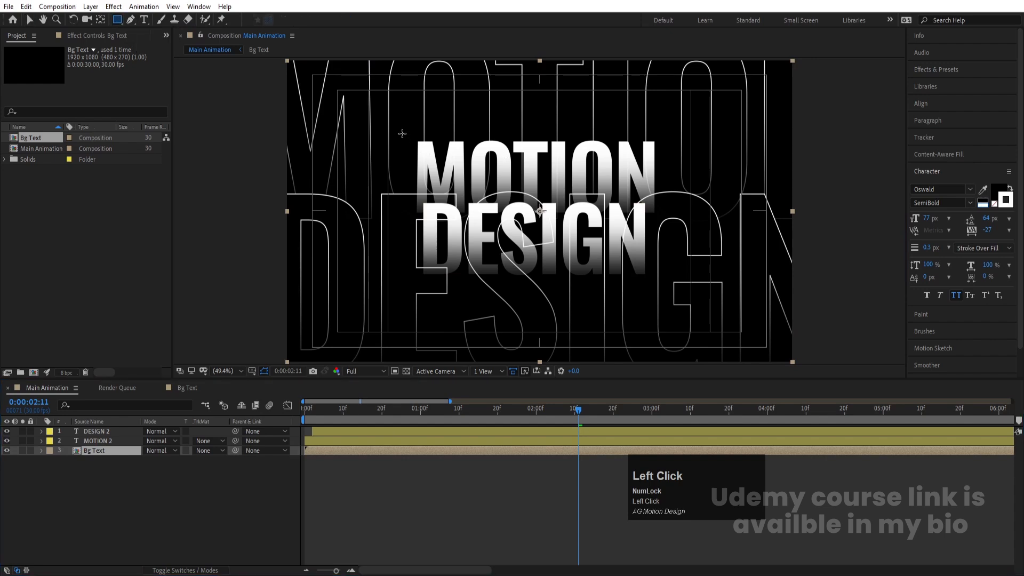
pyautogui.moveTo(400, 131); pyautogui.dragTo(669, 284)
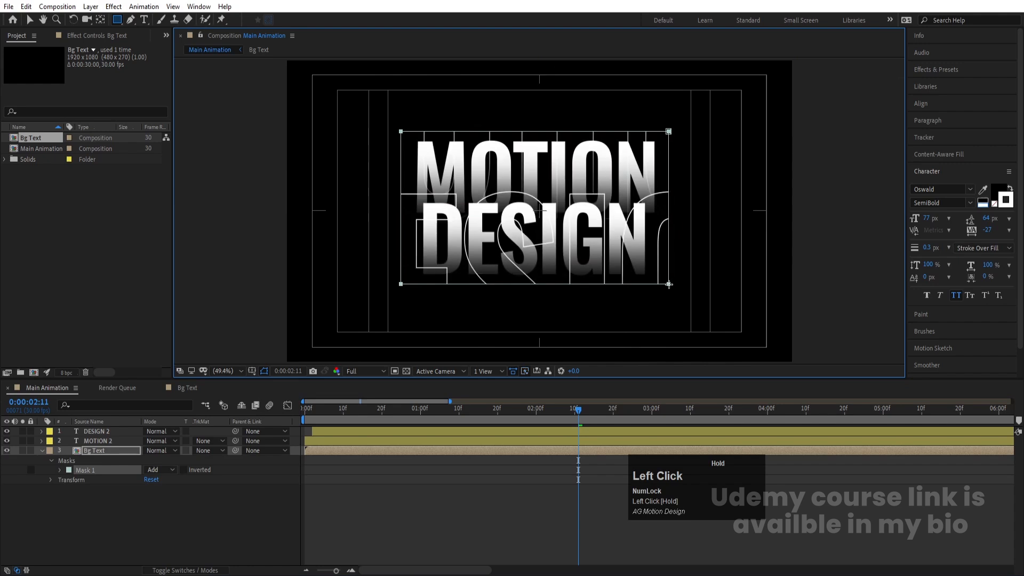
pyautogui.click(183, 470)
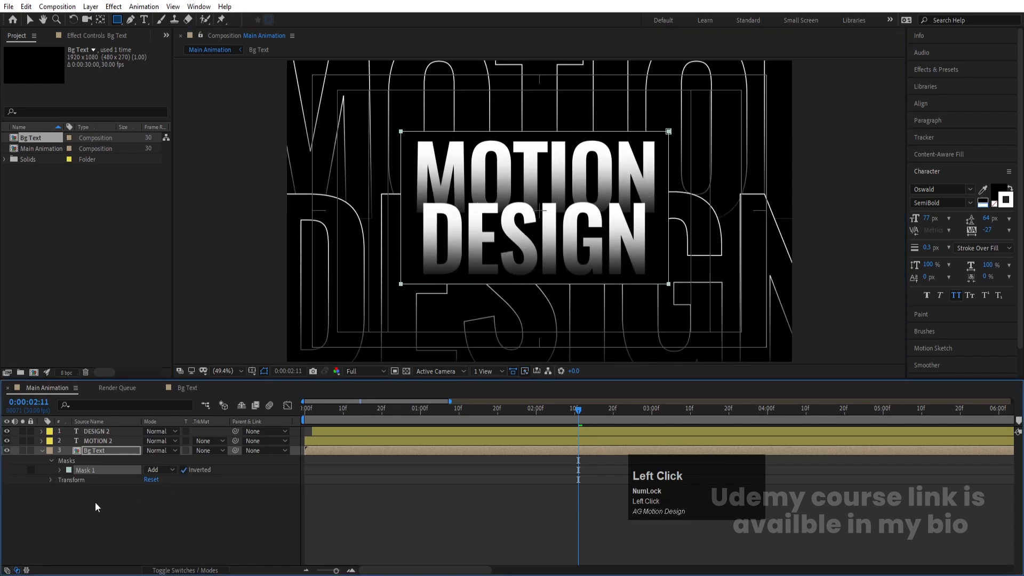
pyautogui.click(78, 514)
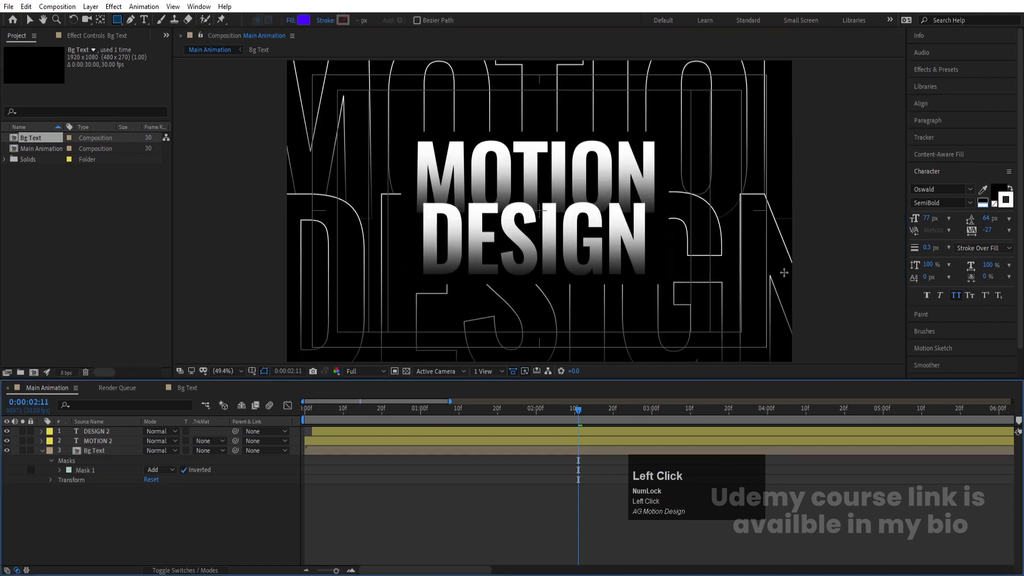
# Step: Adjust Mask 1's feather on the Bg Text layer and collapse the layer
pyautogui.click(60, 471)
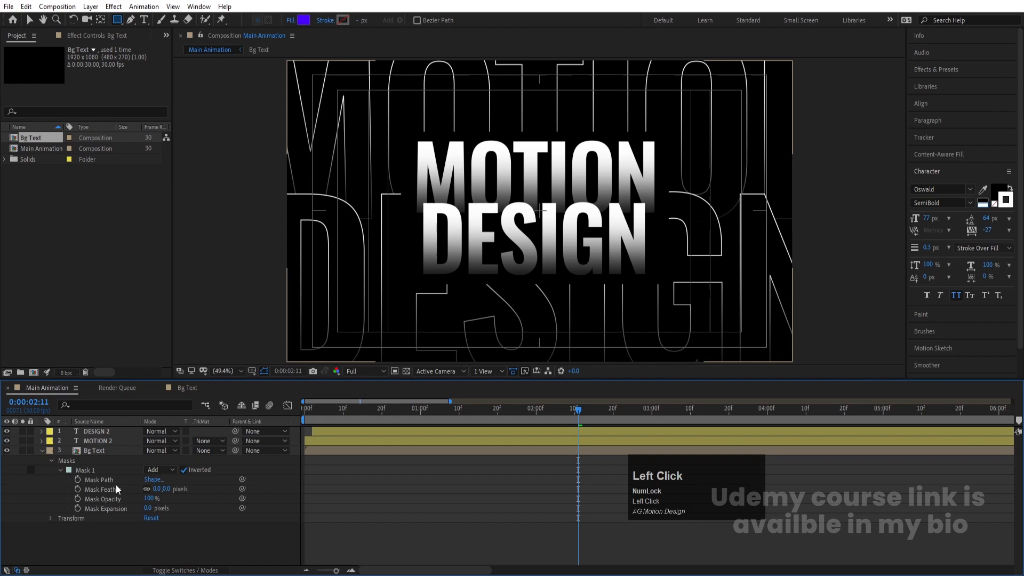
pyautogui.click(158, 490)
pyautogui.press('Return')
pyautogui.click(171, 544)
pyautogui.click(41, 450)
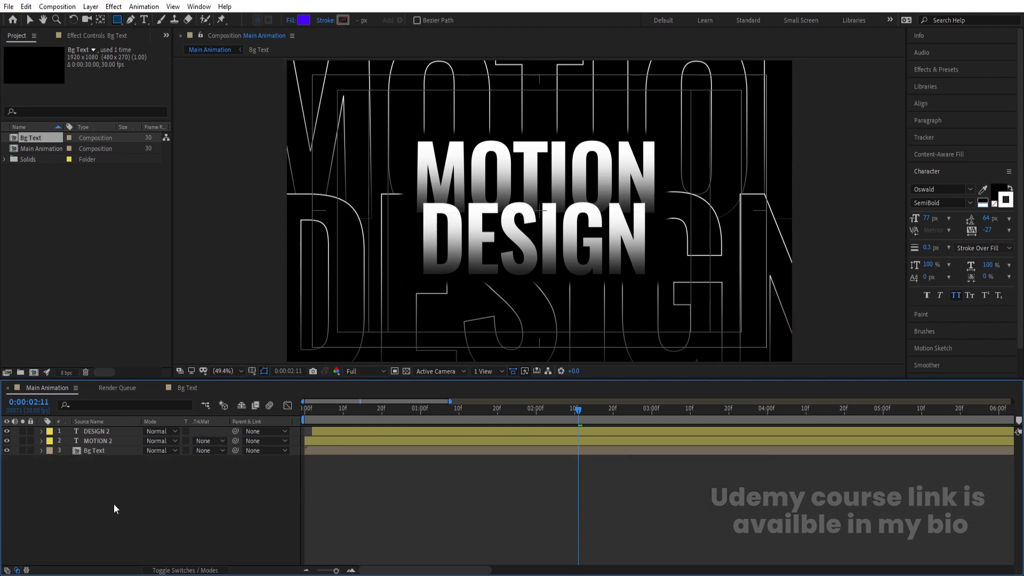
# Step: Add a new adjustment layer at the top of the Main Animation composition
pyautogui.moveTo(113, 499); pyautogui.dragTo(73, 429)
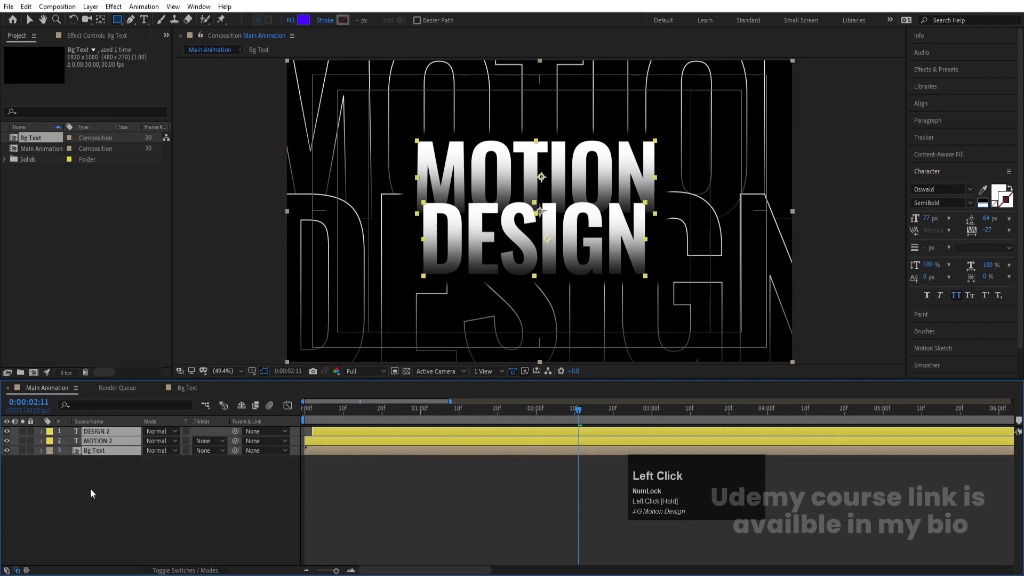
pyautogui.click(101, 492)
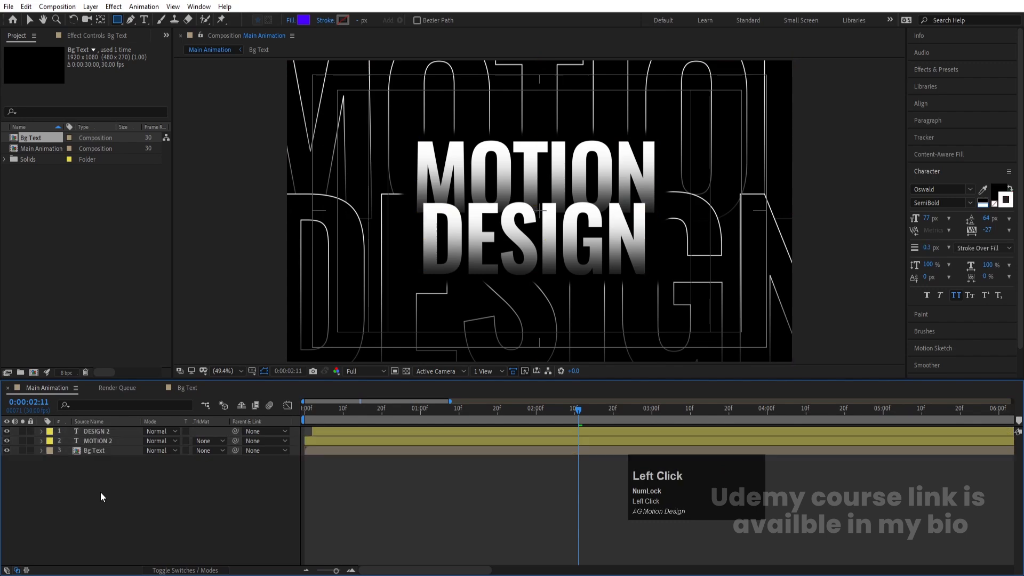
pyautogui.rightClick(100, 492)
pyautogui.moveTo(138, 367)
pyautogui.click(299, 460)
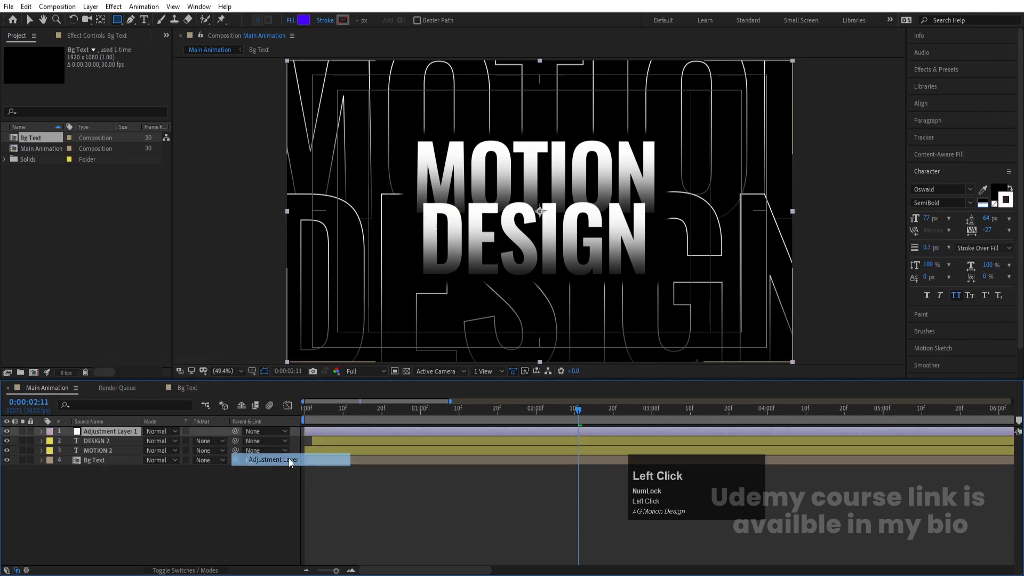
# Step: Search the effects for Transform and apply it to the adjustment layer
pyautogui.click(936, 70)
pyautogui.click(946, 82)
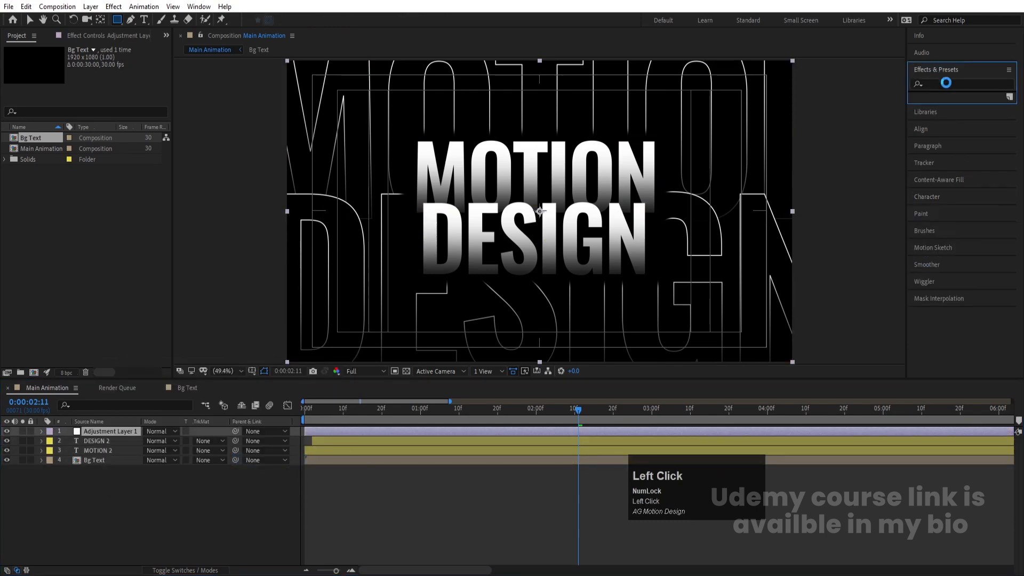
pyautogui.write('tra')
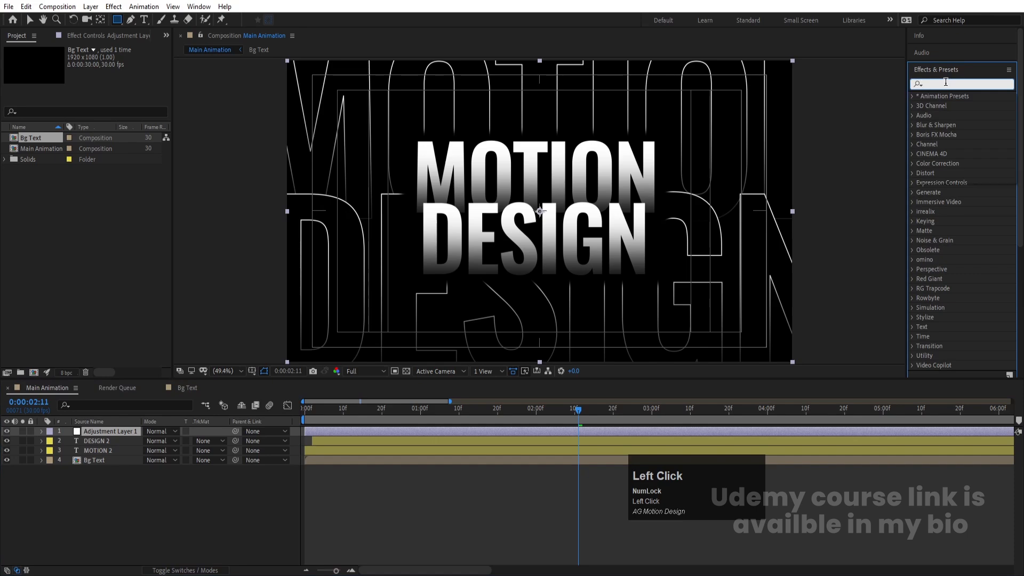
pyautogui.write('n')
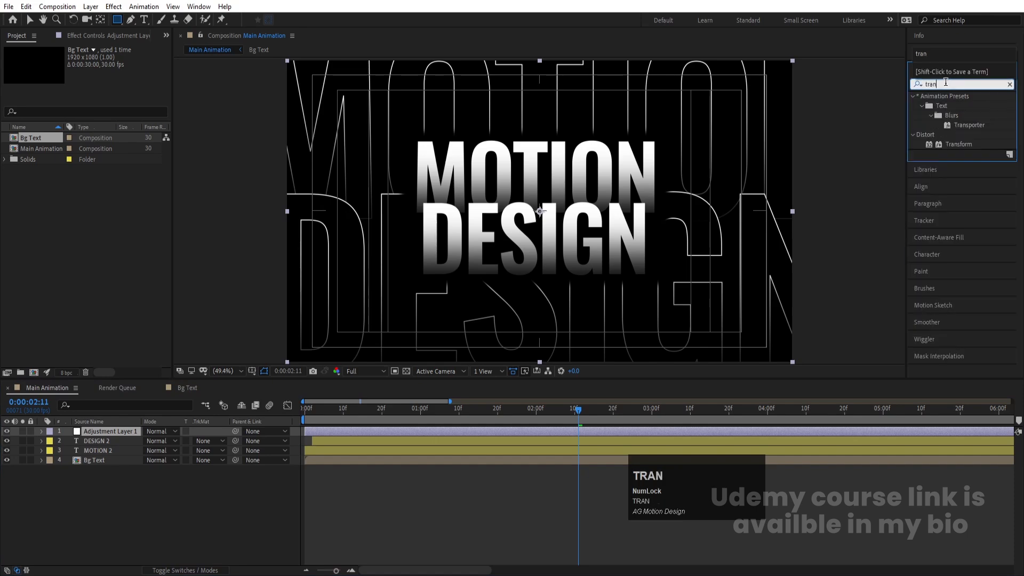
pyautogui.doubleClick(953, 145)
# Step: Set the Transform effect's Skew to -6
pyautogui.moveTo(100, 121); pyautogui.dragTo(98, 117)
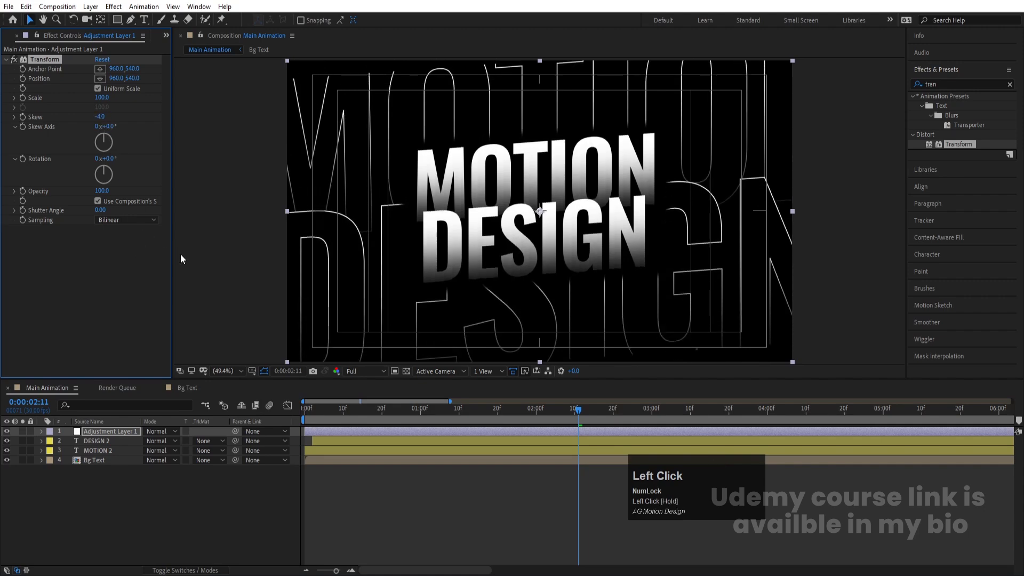
pyautogui.click(98, 117)
pyautogui.write('-')
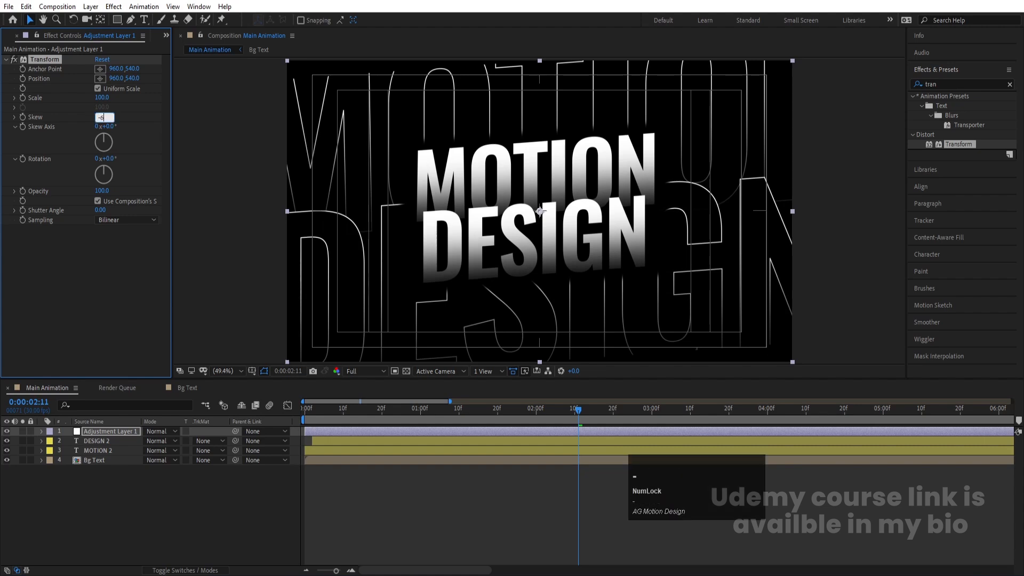
pyautogui.write('6')
pyautogui.press('Return')
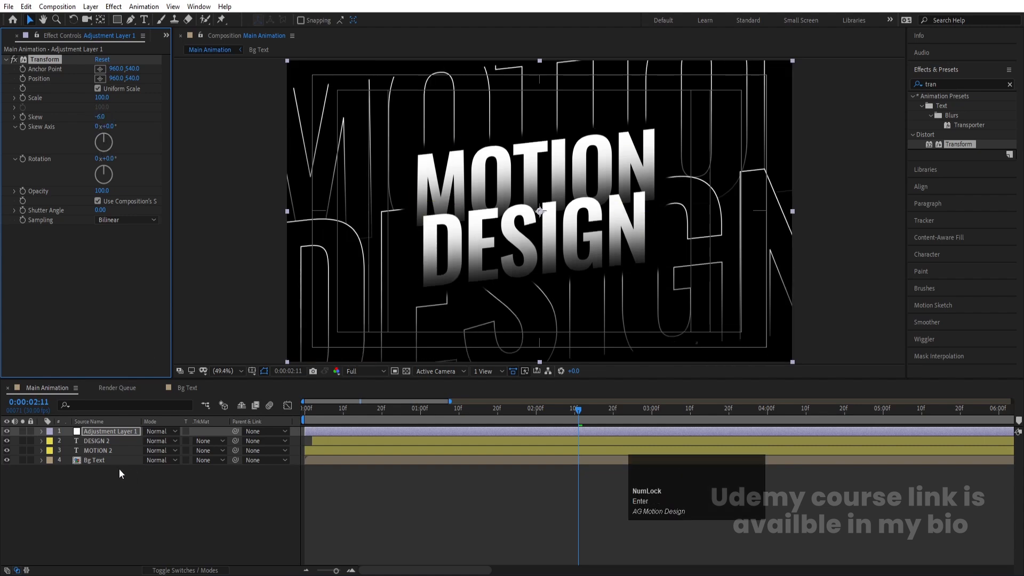
# Step: Turn on Collapse Transformations for the Bg Text precomp layer
pyautogui.click(106, 460)
pyautogui.press('F4')
pyautogui.click(155, 460)
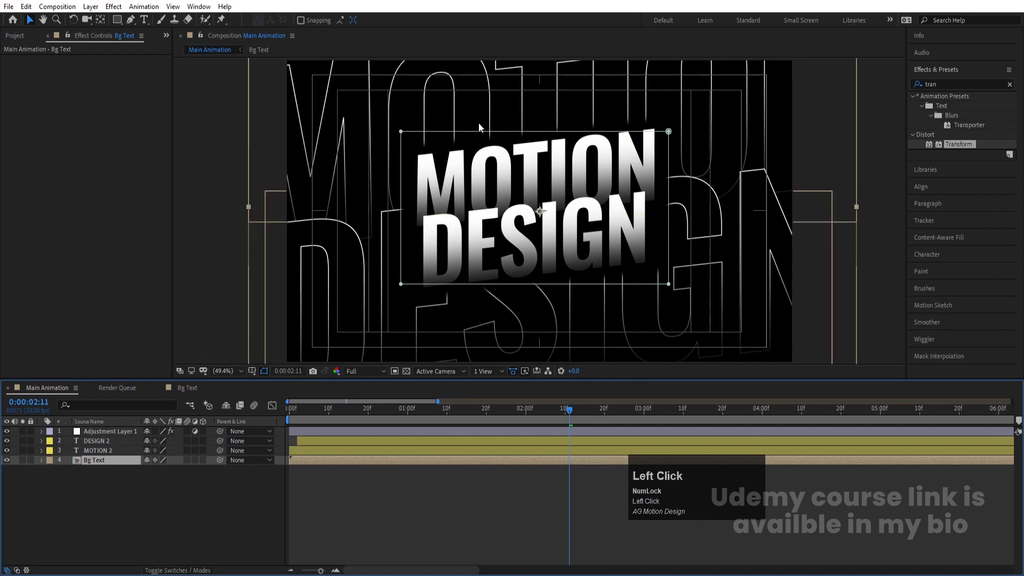
# Step: Return to the start and preview the animation at Quarter resolution
pyautogui.moveTo(325, 421); pyautogui.dragTo(238, 421)
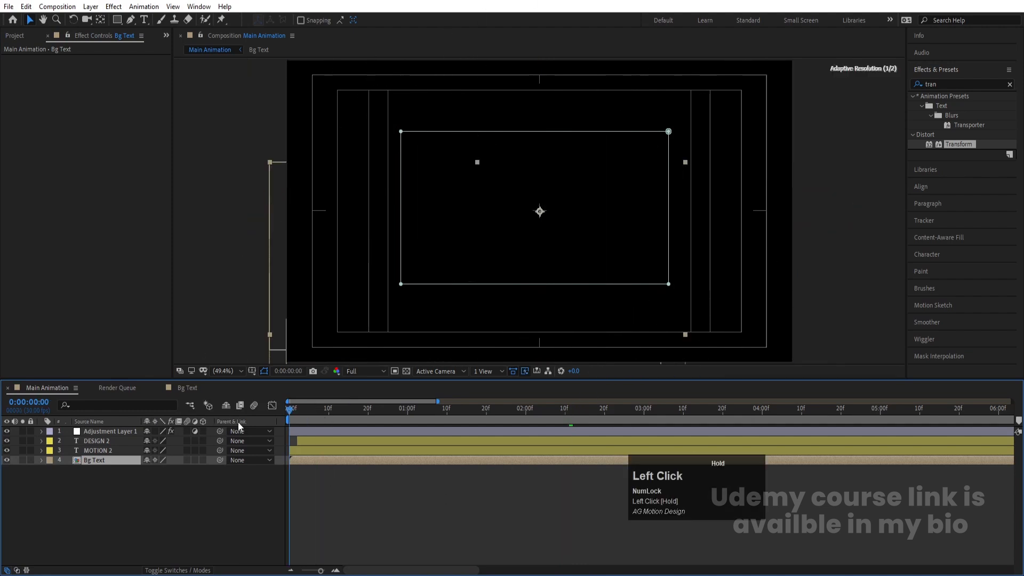
pyautogui.click(366, 371)
pyautogui.click(357, 435)
pyautogui.press('space')
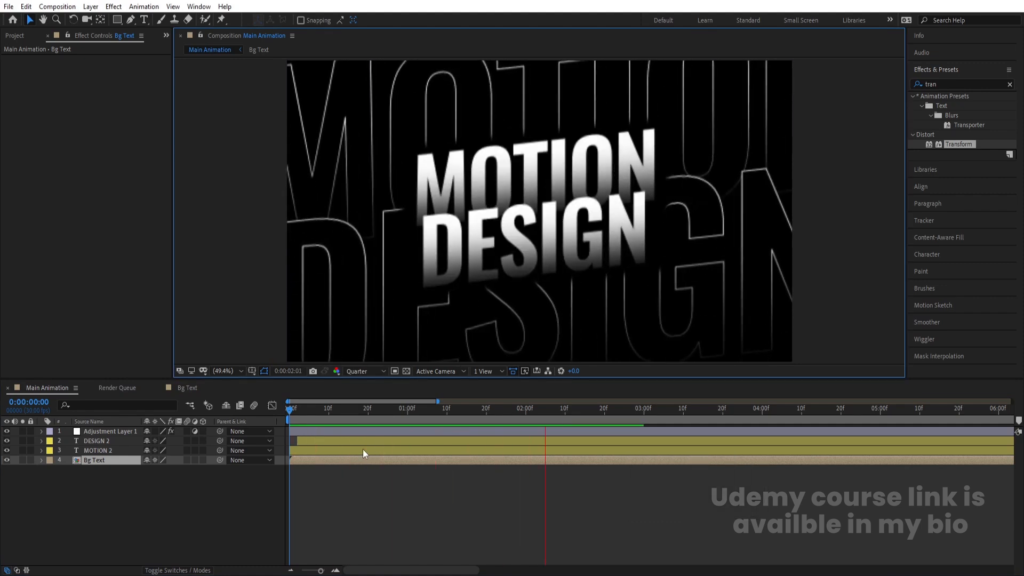
pyautogui.click(120, 513)
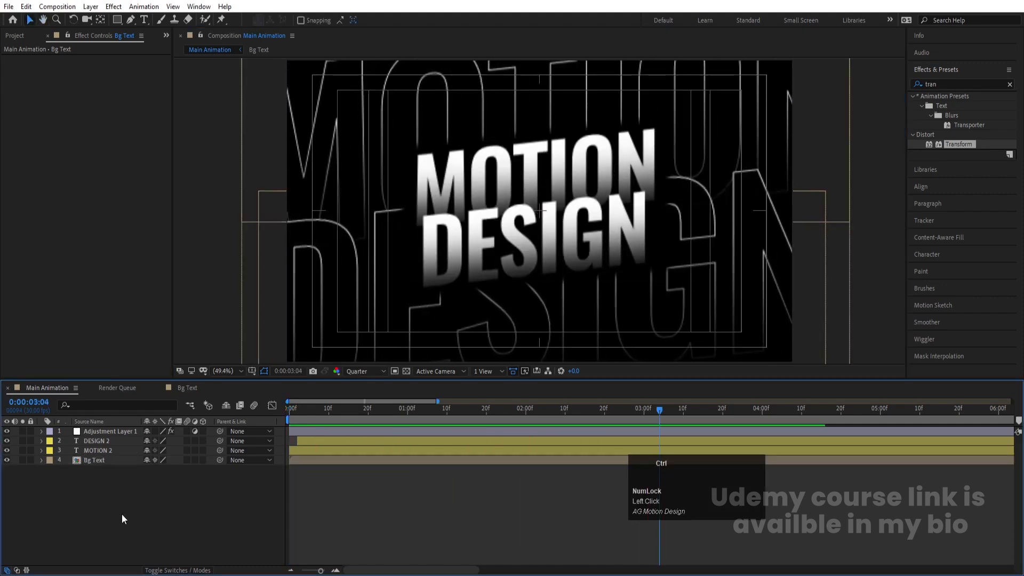
# Step: Create a new full-comp solid layer colored black
pyautogui.hotkey('ctrl', 'y')
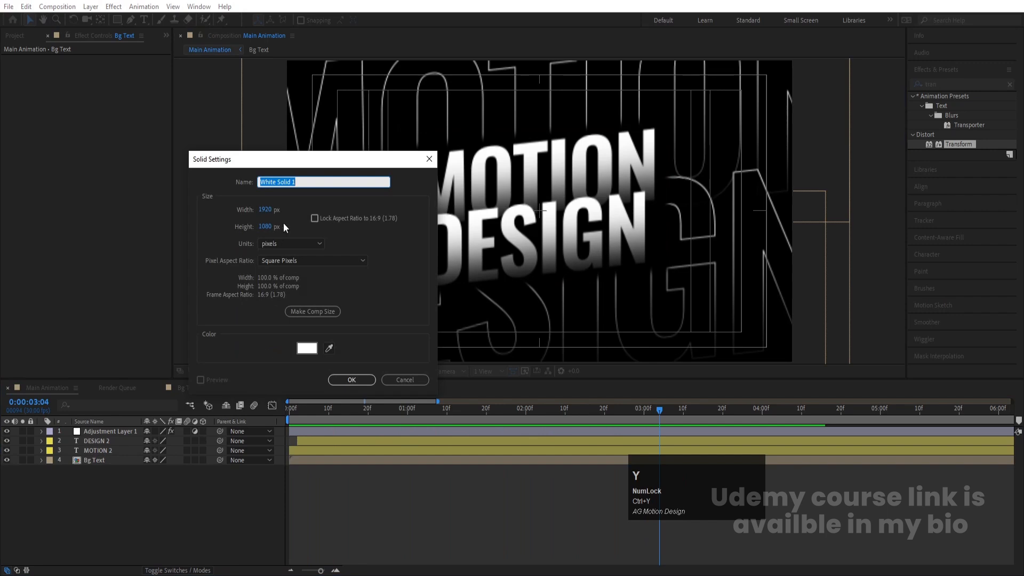
pyautogui.click(307, 348)
pyautogui.click(80, 376)
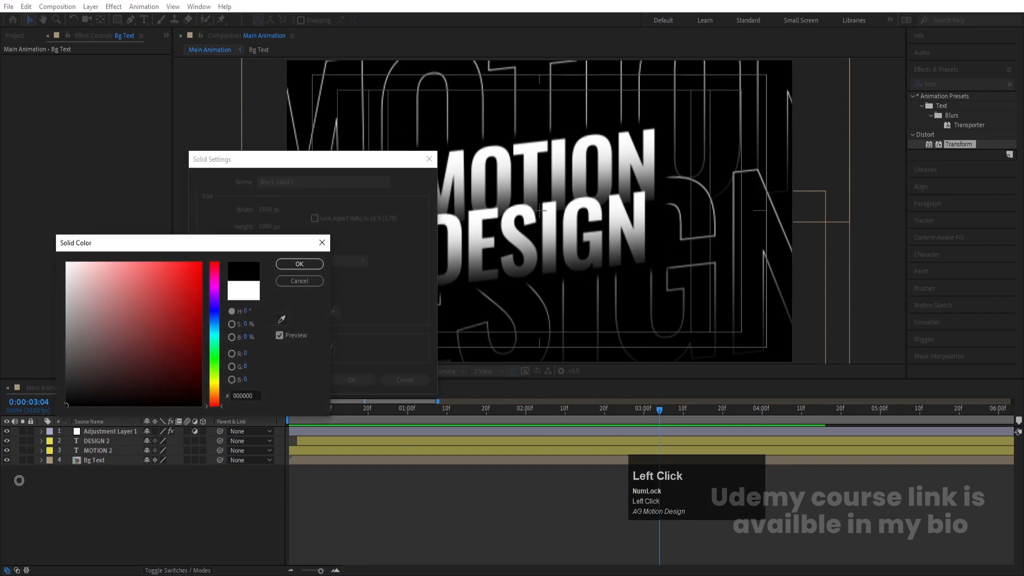
pyautogui.press('Return')
pyautogui.press('Return')
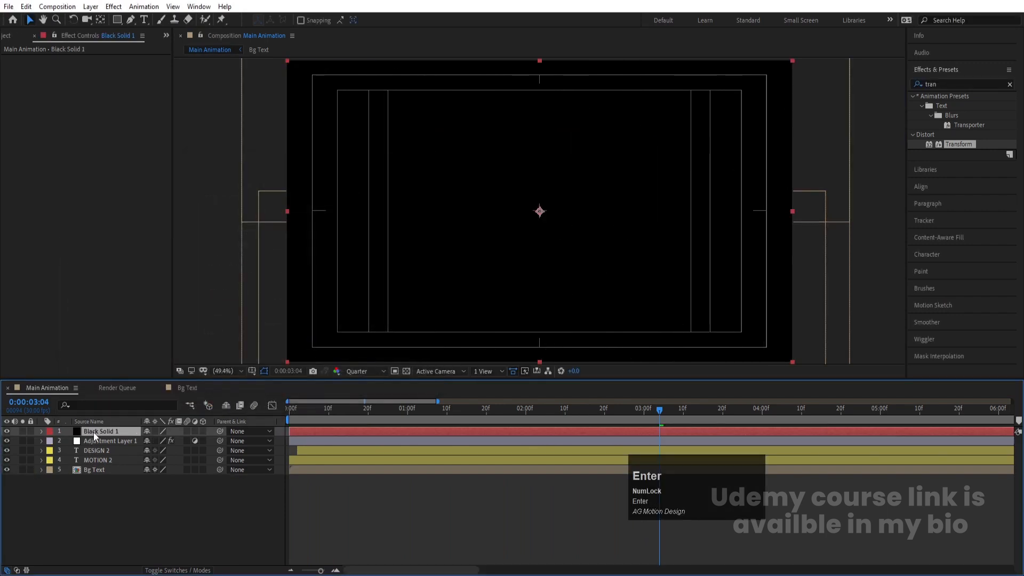
# Step: Move the solid to the bottom of the layer stack and recolor it dark gray
pyautogui.moveTo(94, 432); pyautogui.dragTo(97, 492)
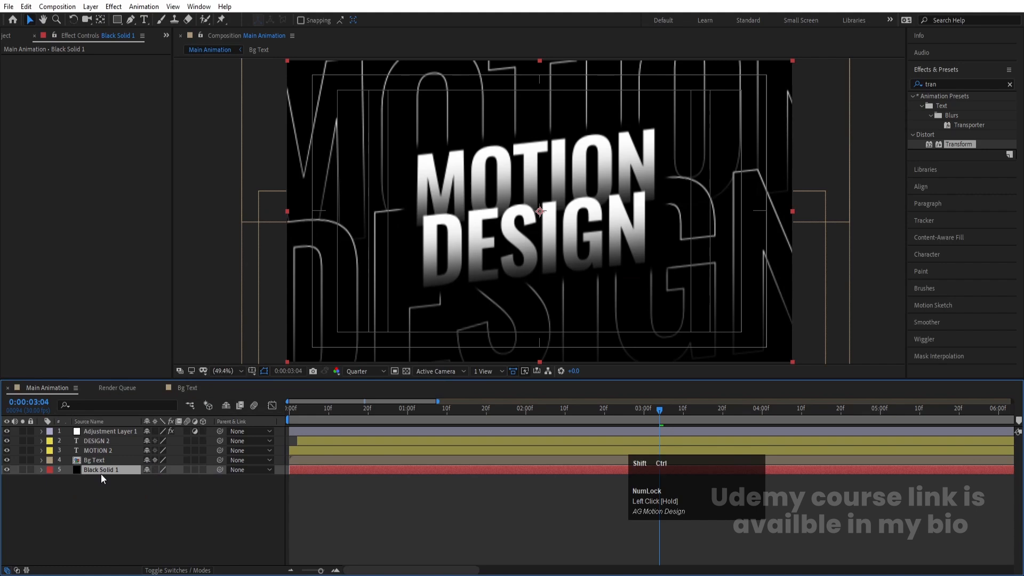
pyautogui.hotkey('ctrl', 'shift', 'y')
pyautogui.click(504, 342)
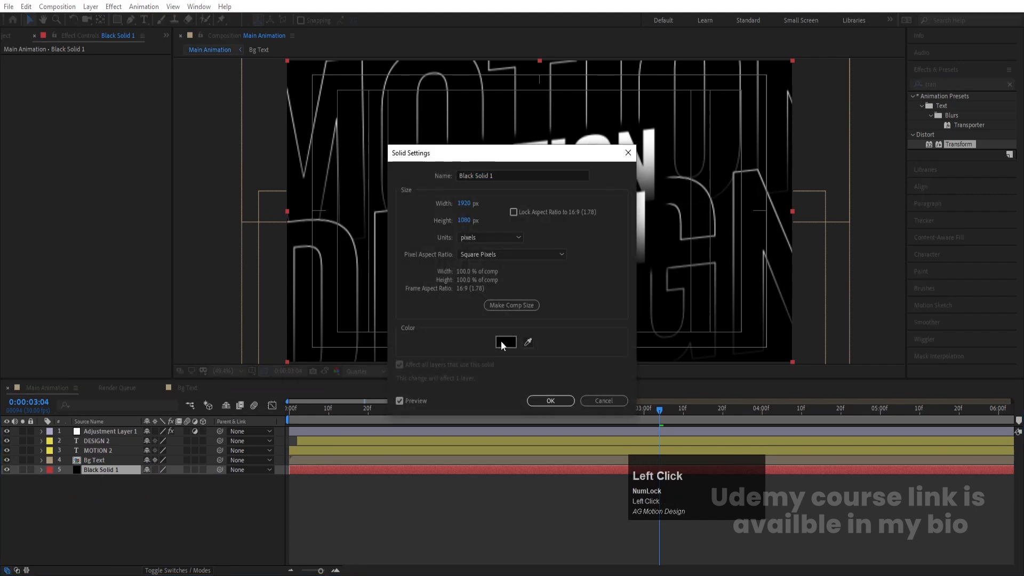
pyautogui.moveTo(77, 395); pyautogui.dragTo(61, 385)
pyautogui.press('Return')
pyautogui.press('Return')
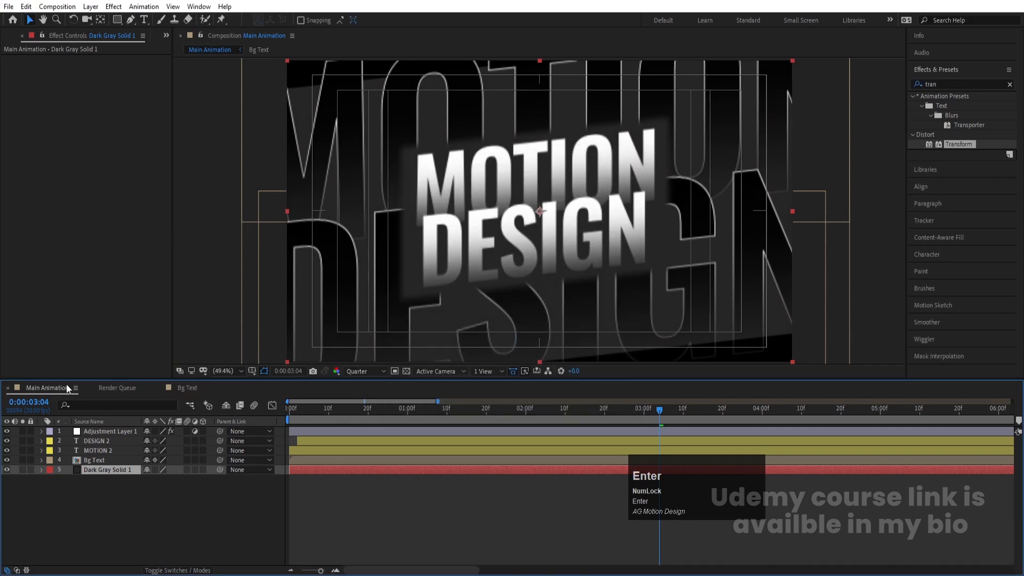
# Step: Scale the Dark Gray Solid 1 layer to 127%
pyautogui.press('s')
pyautogui.click(146, 478)
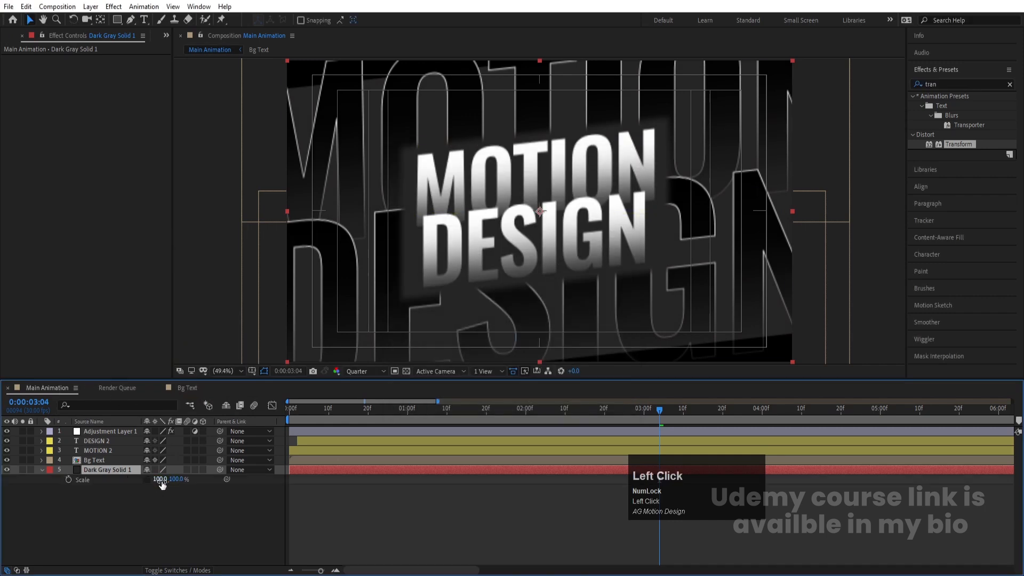
pyautogui.press('Num_Lock')
pyautogui.moveTo(171, 479); pyautogui.dragTo(191, 481)
# Step: Preview the animation from the start and switch the preview resolution back to Full
pyautogui.press('space')
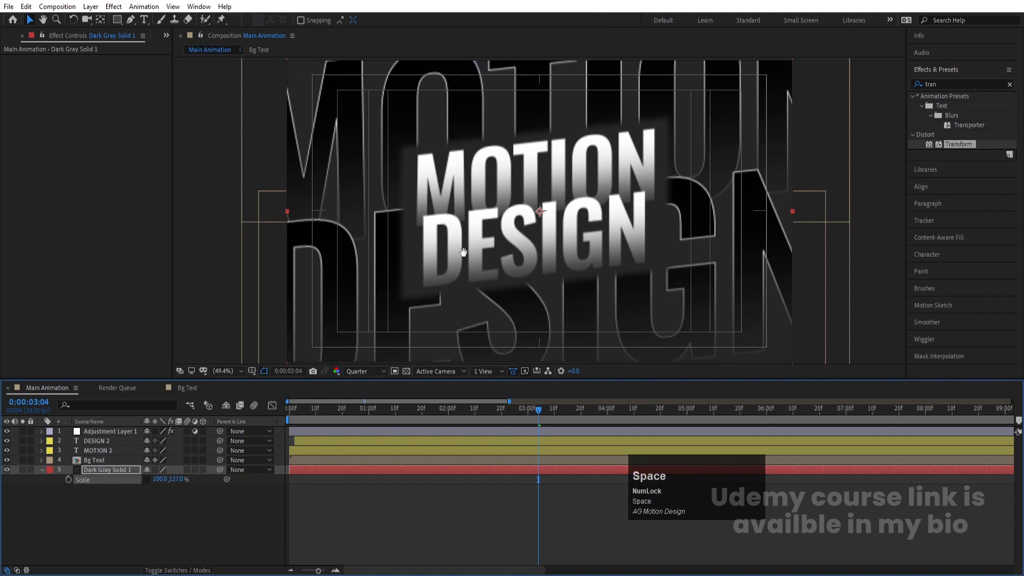
pyautogui.click(293, 412)
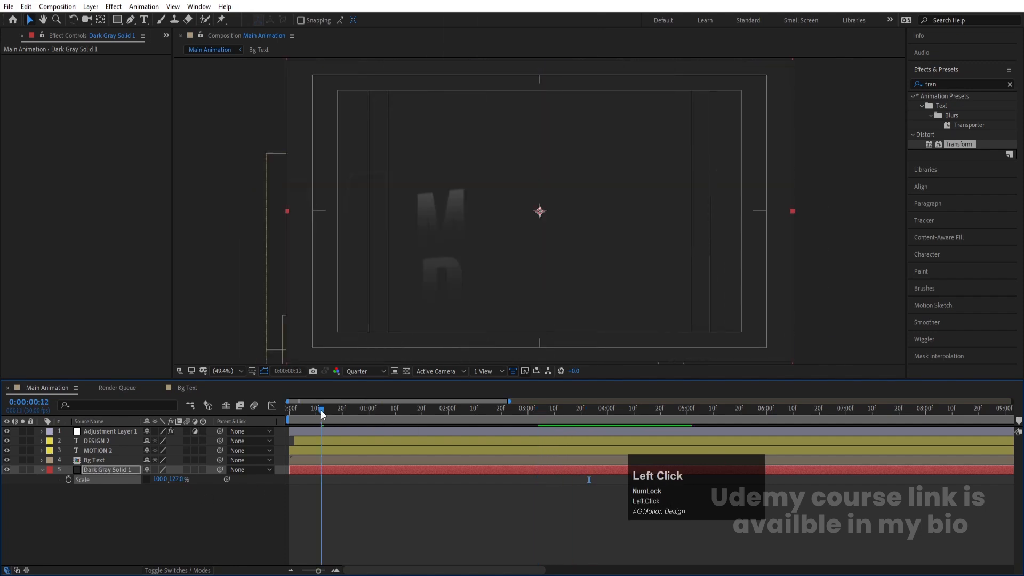
pyautogui.press('space')
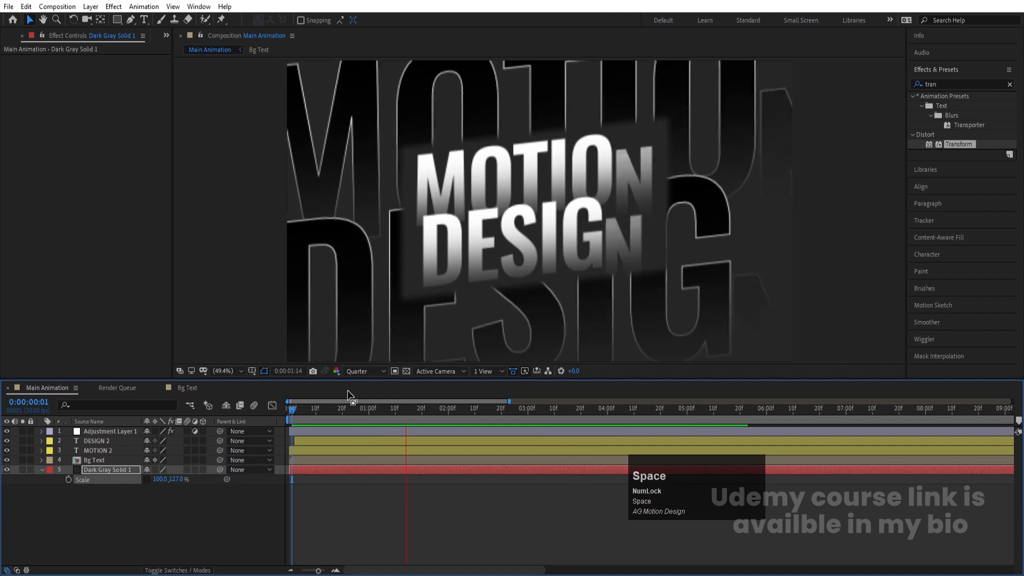
pyautogui.click(306, 471)
pyautogui.click(361, 373)
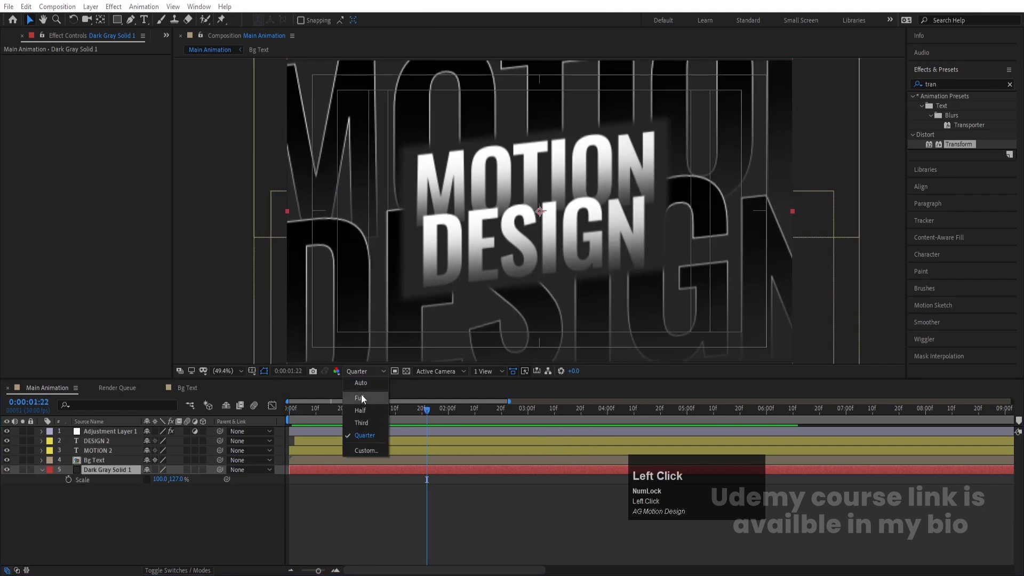
pyautogui.click(360, 395)
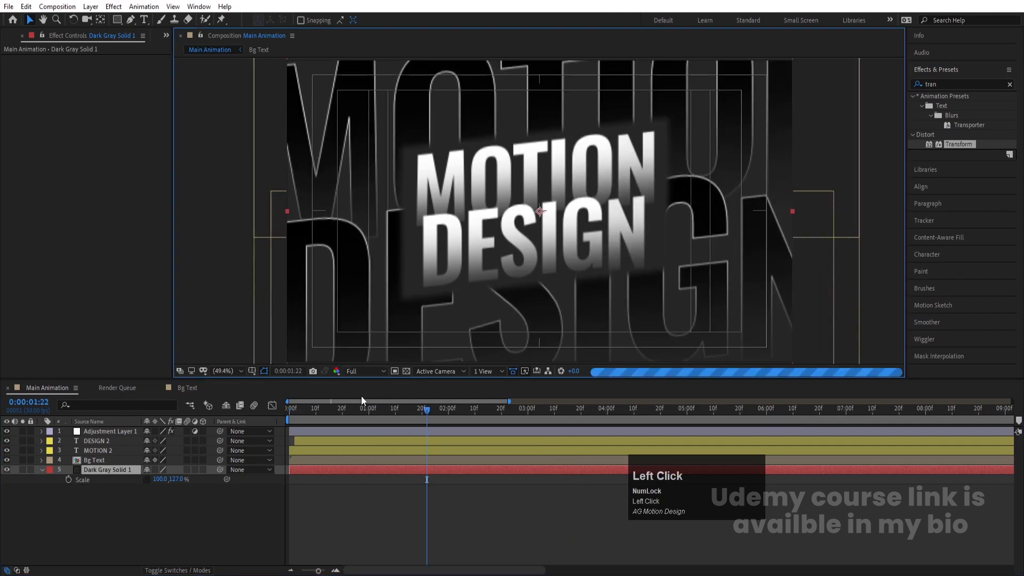
# Step: Search the effects for CC Vignette and apply it to the dark gray solid
pyautogui.click(960, 84)
pyautogui.hotkey('ctrl', 'a')
pyautogui.write('cc vin')
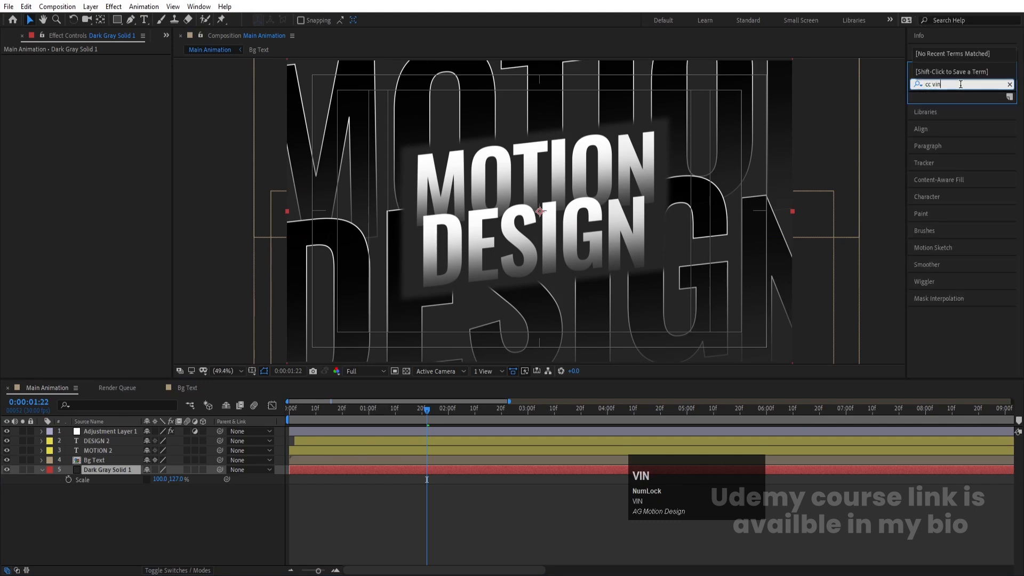
pyautogui.press('BackSpace')
pyautogui.doubleClick(951, 105)
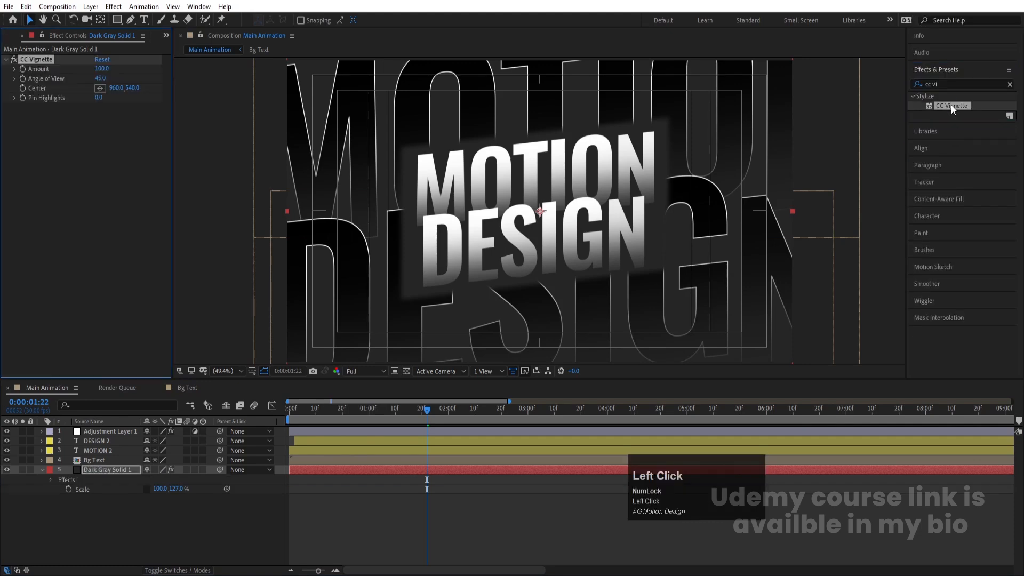
# Step: Set the CC Vignette Amount to 400
pyautogui.moveTo(99, 69); pyautogui.dragTo(362, 66)
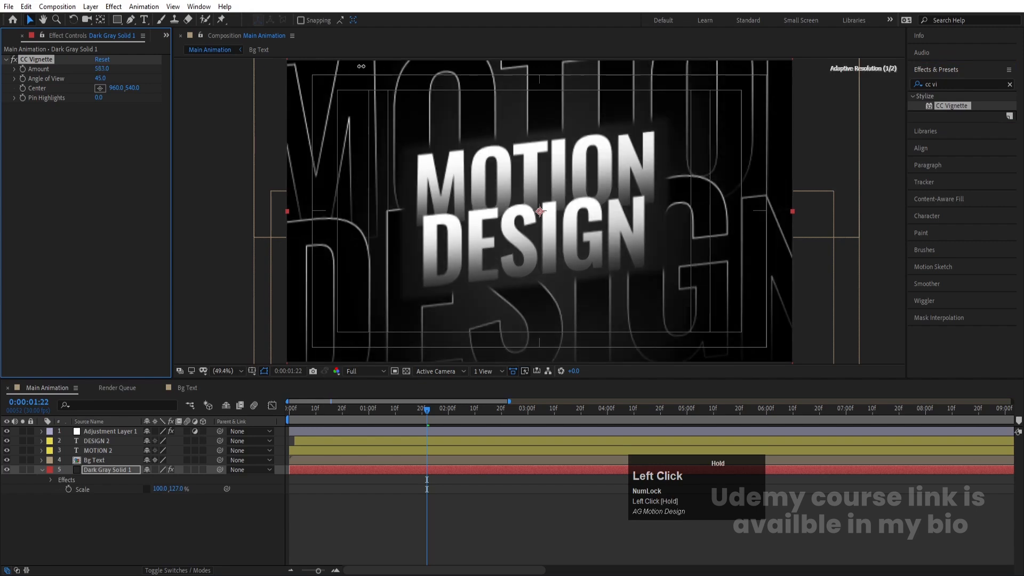
pyautogui.click(97, 70)
pyautogui.write('400')
pyautogui.press('Return')
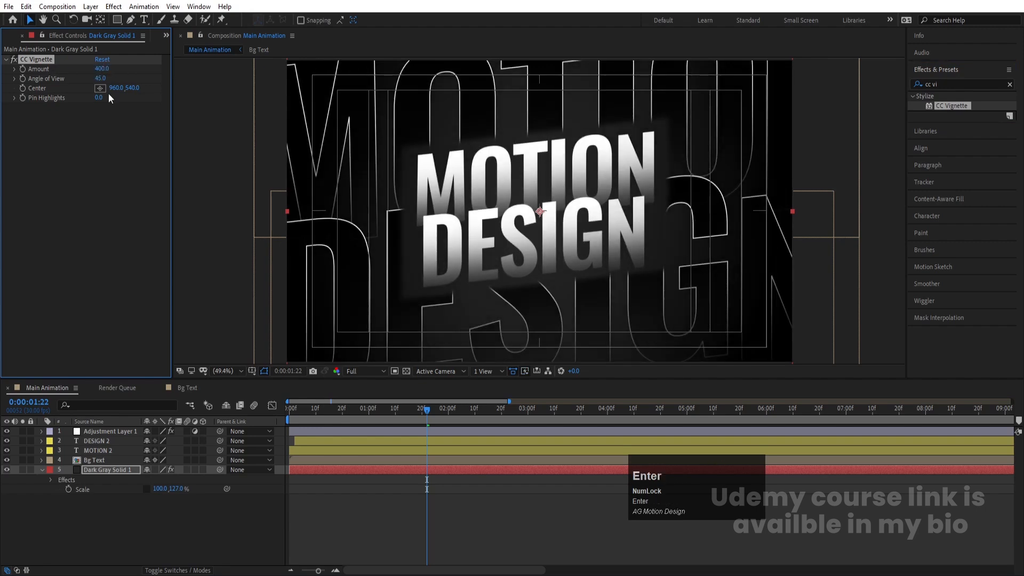
# Step: Open the Bg Text layer's mask properties and set Mask Feather to 100 pixels
pyautogui.click(97, 479)
pyautogui.click(89, 461)
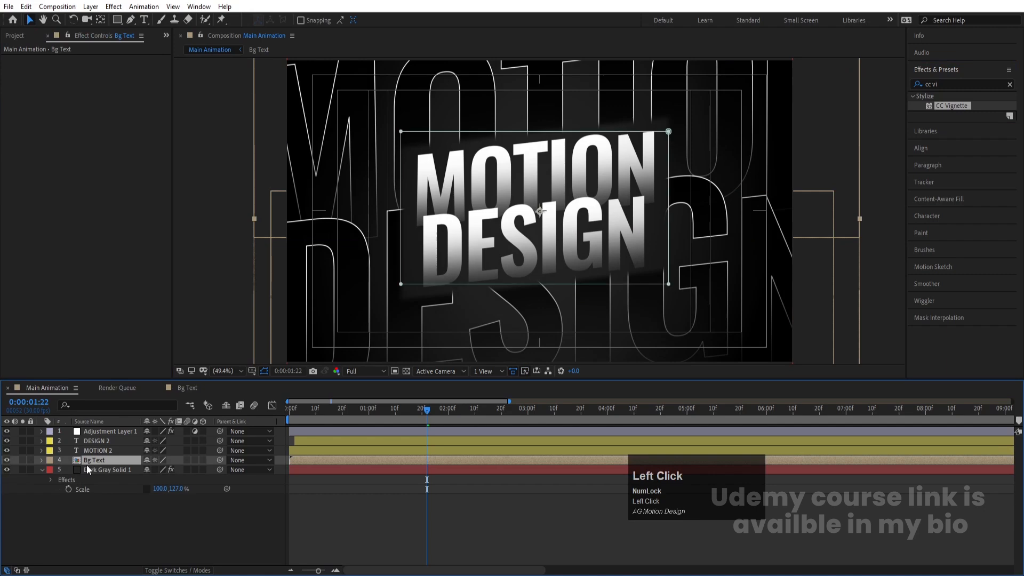
pyautogui.press('m')
pyautogui.click(60, 471)
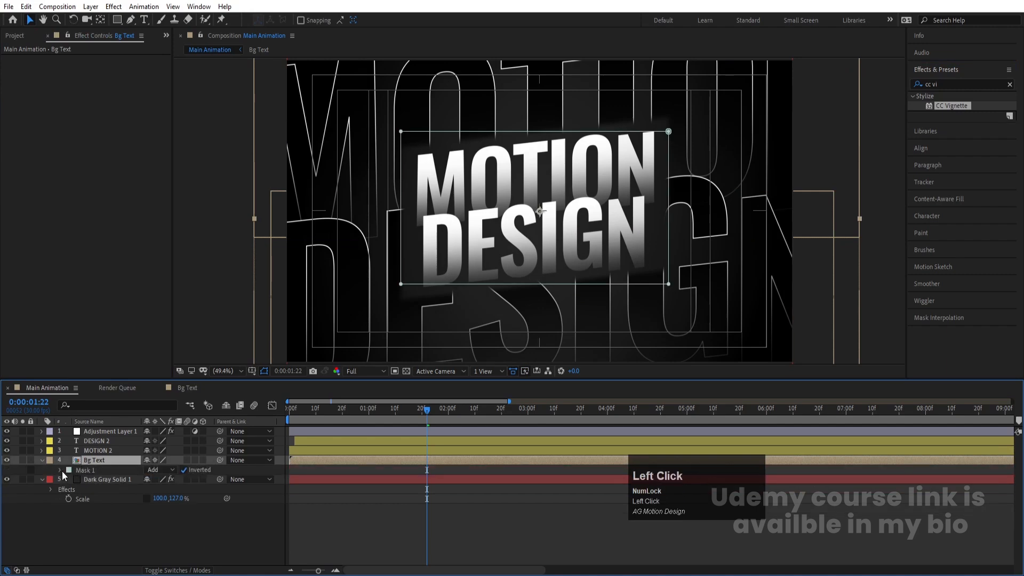
pyautogui.click(61, 471)
pyautogui.moveTo(155, 491); pyautogui.dragTo(224, 494)
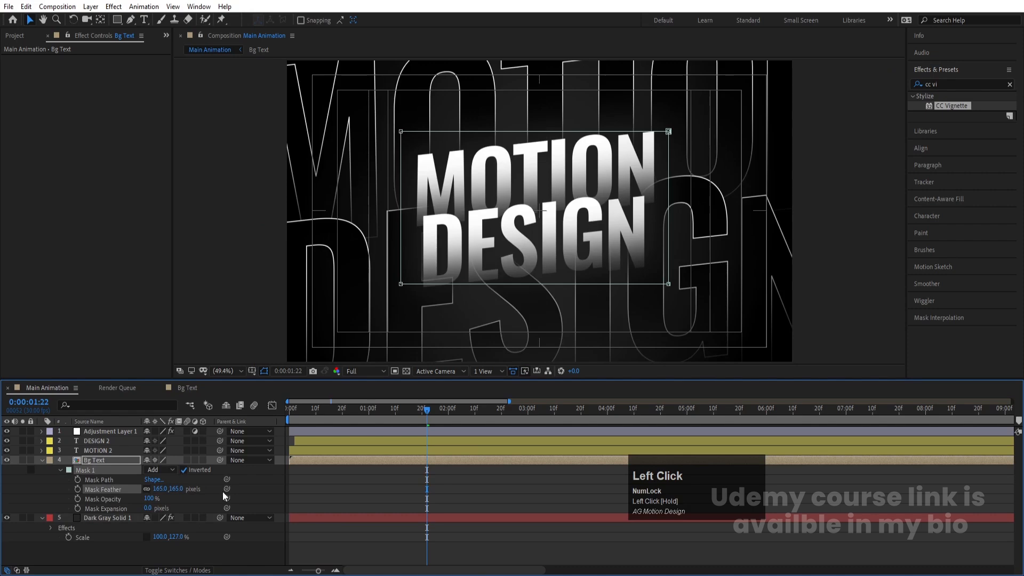
pyautogui.click(361, 497)
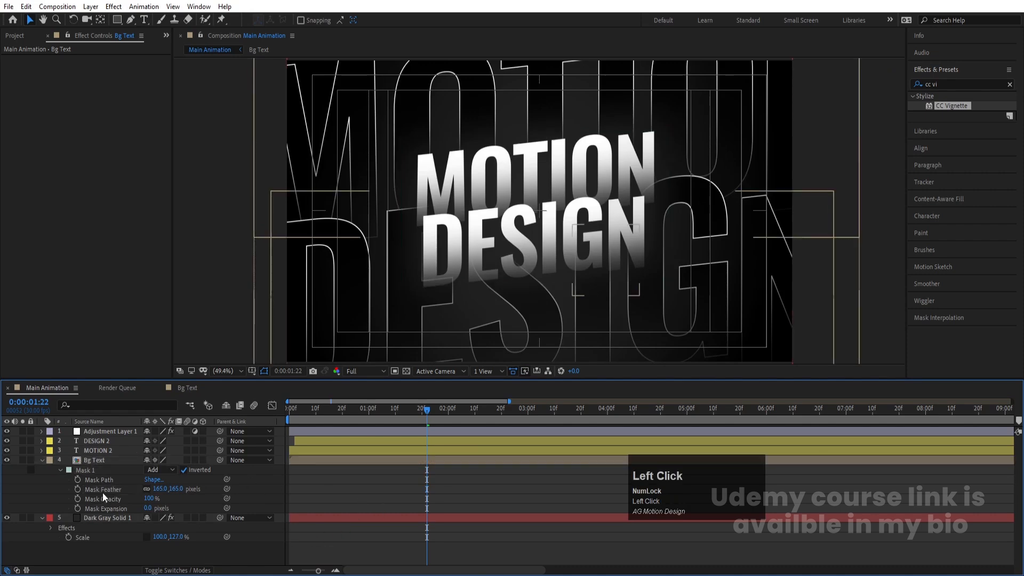
pyautogui.click(158, 489)
pyautogui.write('100')
pyautogui.press('Return')
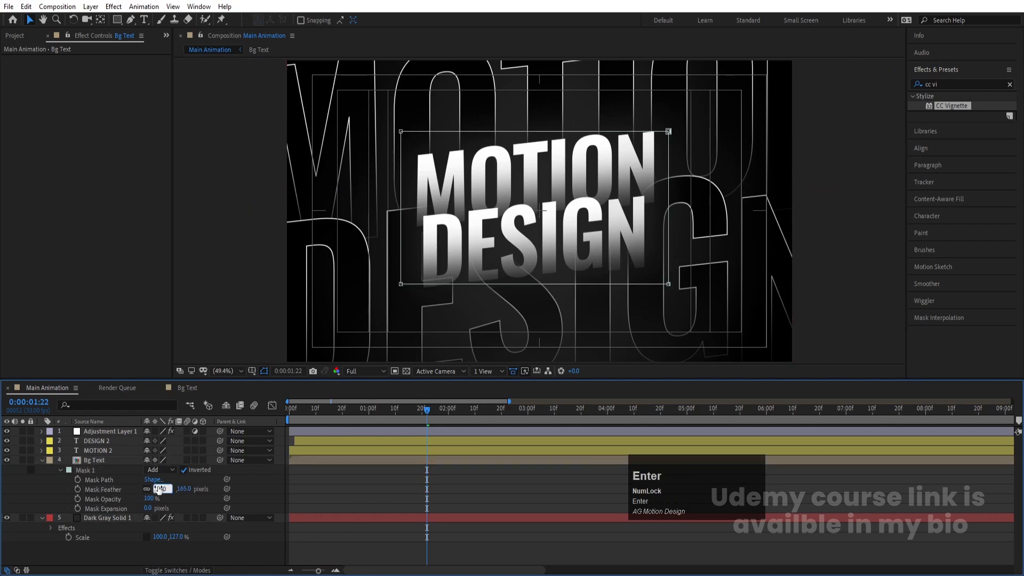
pyautogui.click(325, 502)
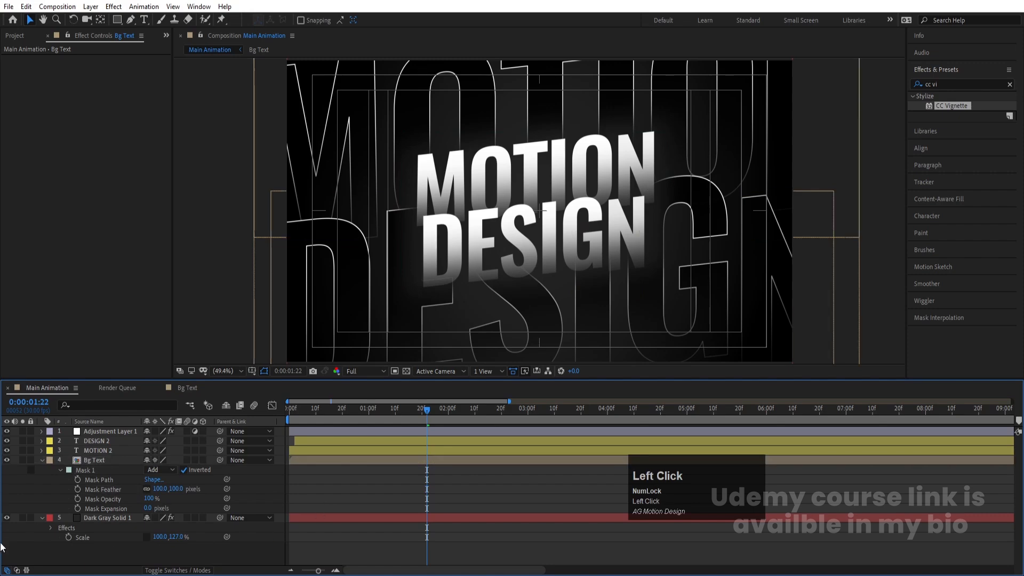
# Step: Preview the animation with the preview resolution set to Quarter
pyautogui.press('space')
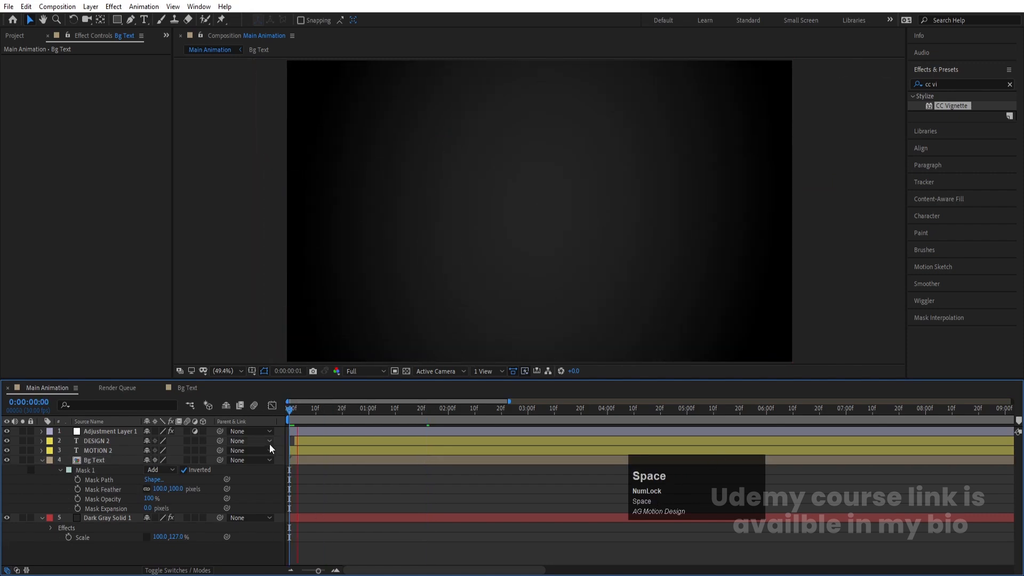
pyautogui.click(358, 371)
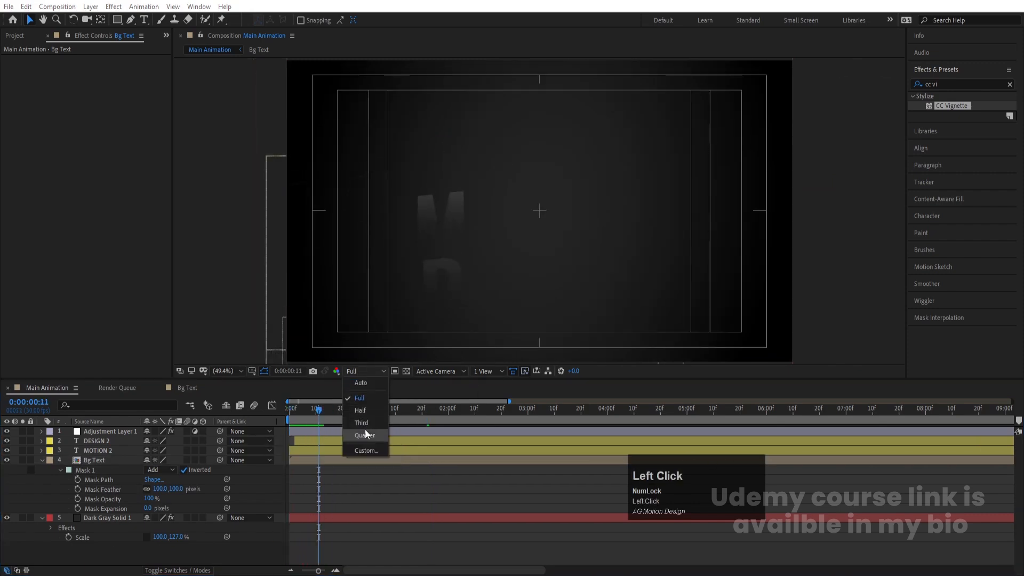
pyautogui.click(365, 429)
pyautogui.press('space')
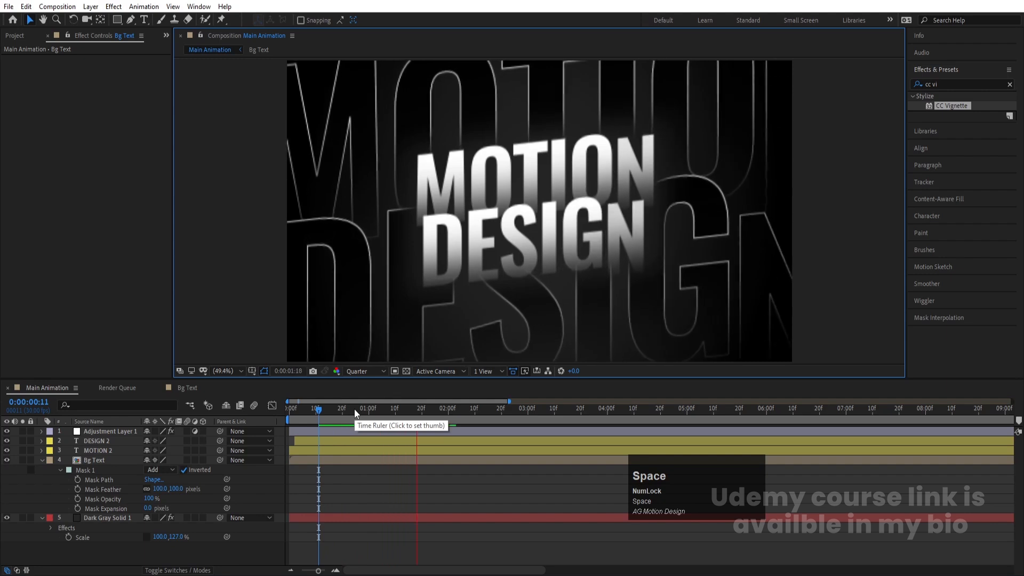
pyautogui.press('space')
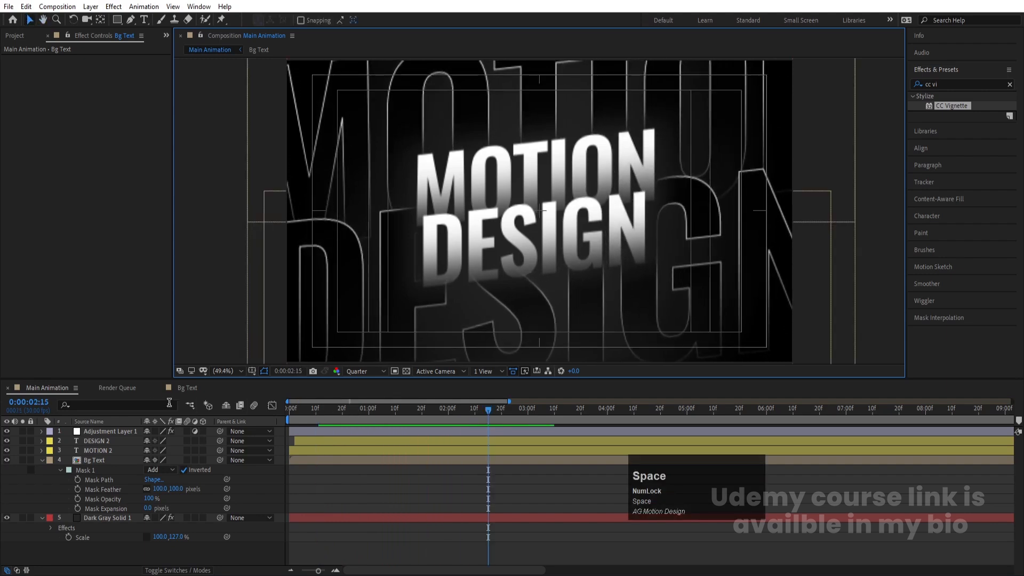
pyautogui.press('space')
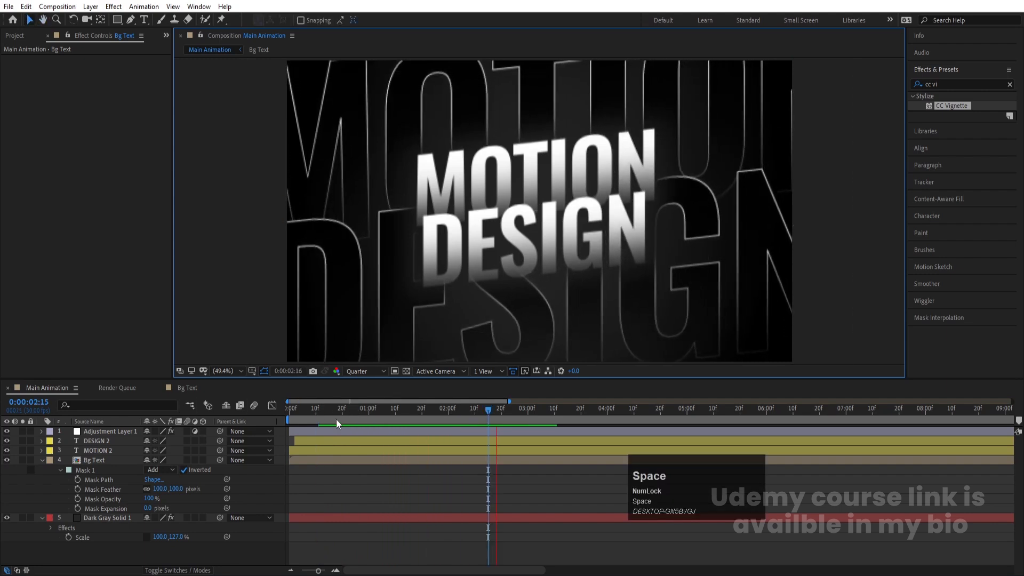
# Step: Select all layers and precompose them into a new composition named Text Animation
pyautogui.click(133, 428)
pyautogui.click(43, 460)
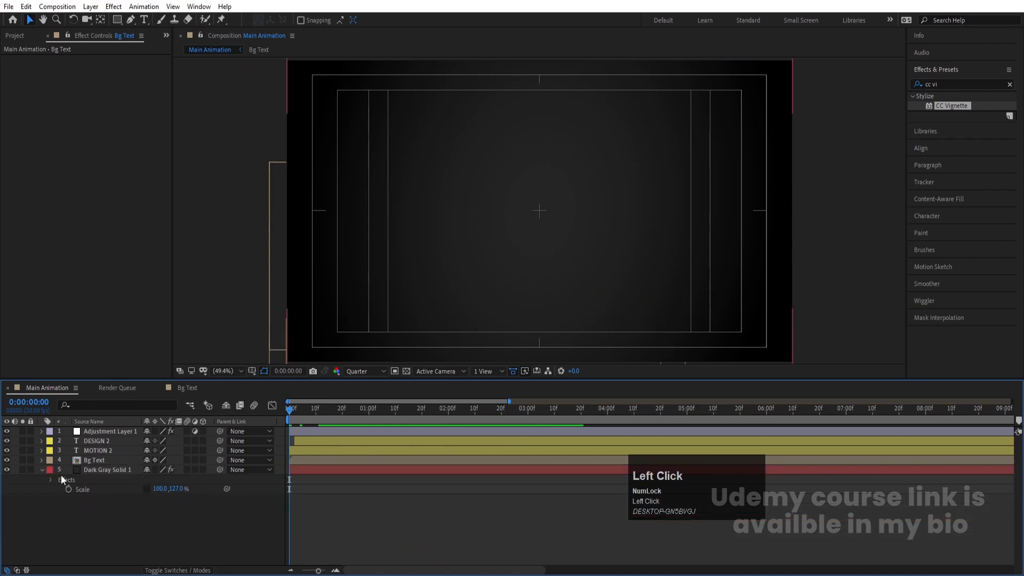
pyautogui.click(41, 471)
pyautogui.moveTo(114, 516); pyautogui.dragTo(80, 411)
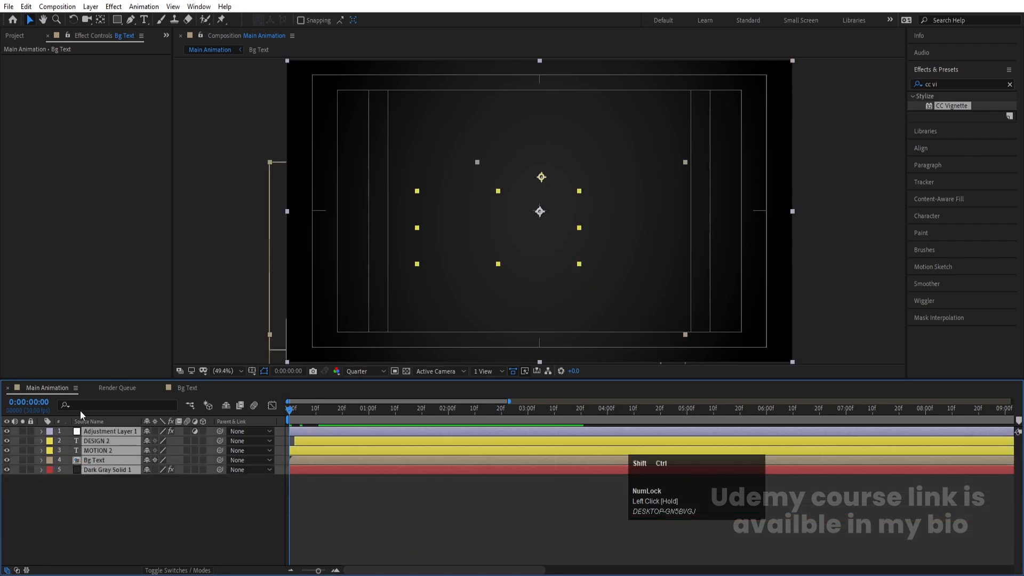
pyautogui.hotkey('ctrl', 'shift', 'c')
pyautogui.write('T')
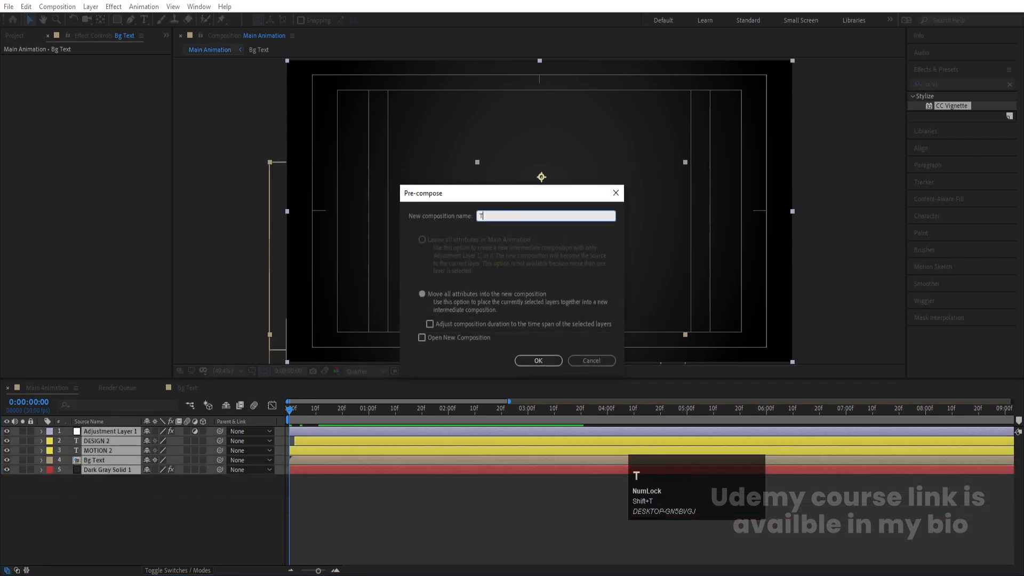
pyautogui.write('ext Animation')
pyautogui.press('Return')
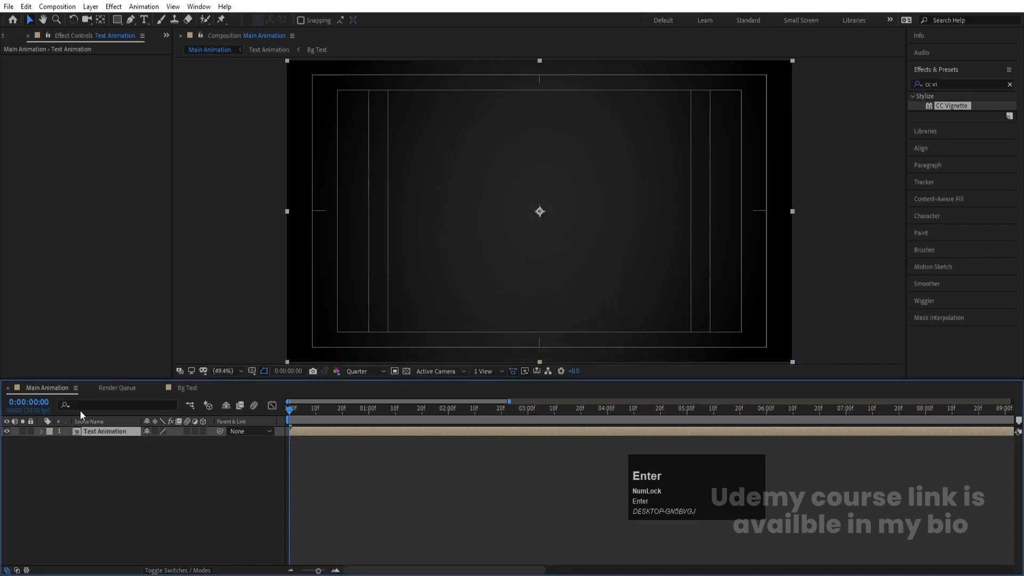
# Step: Duplicate the Text Animation precomp layer
pyautogui.press('space')
pyautogui.click(132, 437)
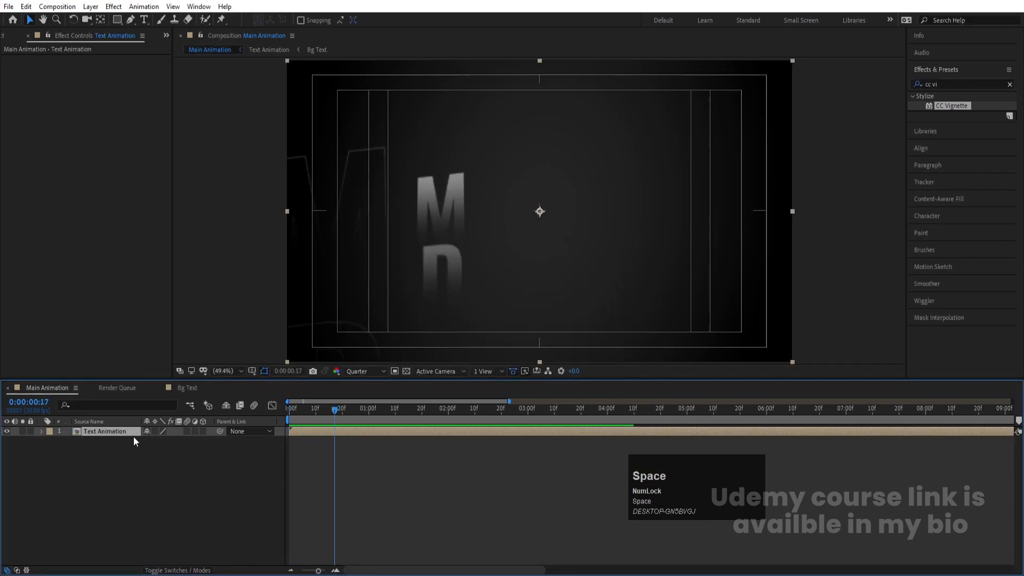
pyautogui.hotkey('ctrl', 'd')
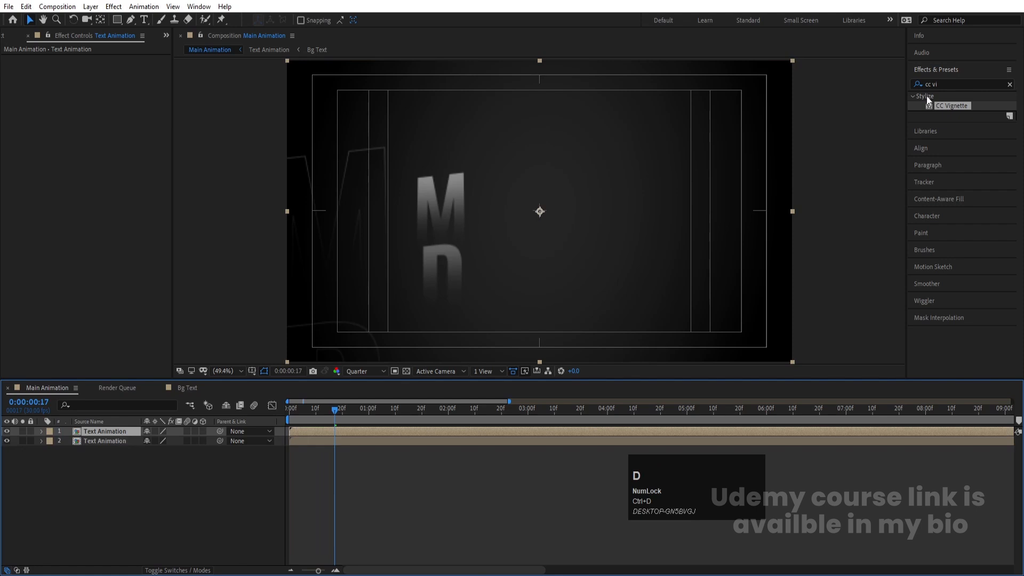
# Step: Search the effects for Tint and apply it to the top Text Animation layer
pyautogui.click(946, 83)
pyautogui.hotkey('ctrl', 'a')
pyautogui.write('tint')
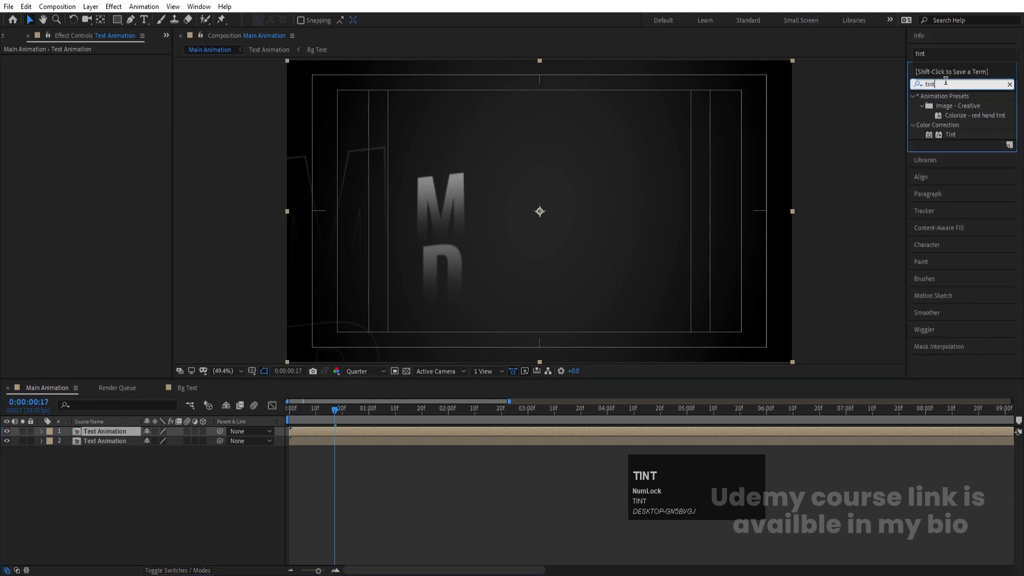
pyautogui.doubleClick(951, 135)
# Step: Switch the preview resolution to Full while swapping the Tint colors and swapping them back
pyautogui.press('space')
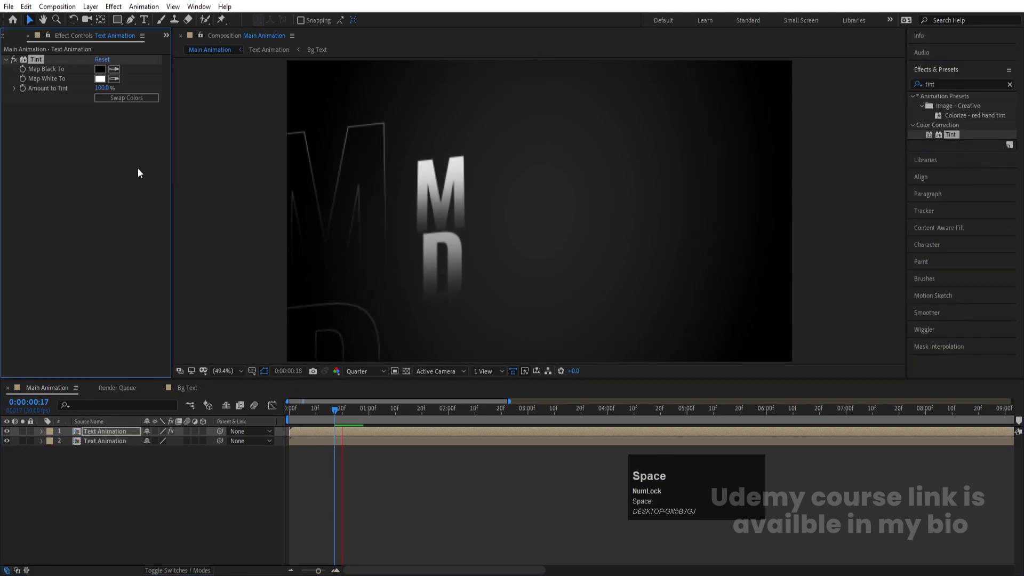
pyautogui.click(127, 101)
pyautogui.press('space')
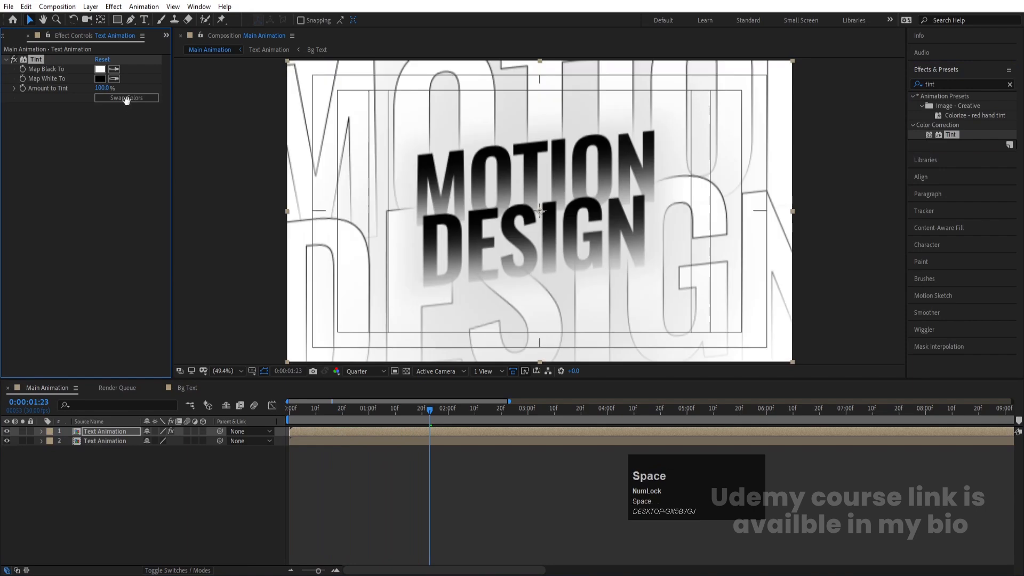
pyautogui.click(361, 372)
pyautogui.click(357, 396)
pyautogui.press('space')
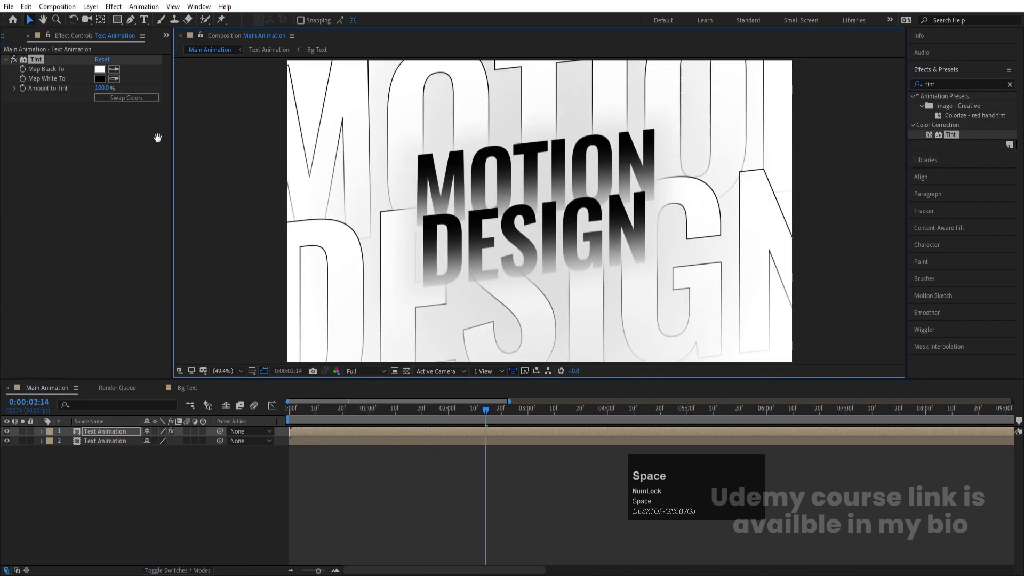
pyautogui.click(145, 97)
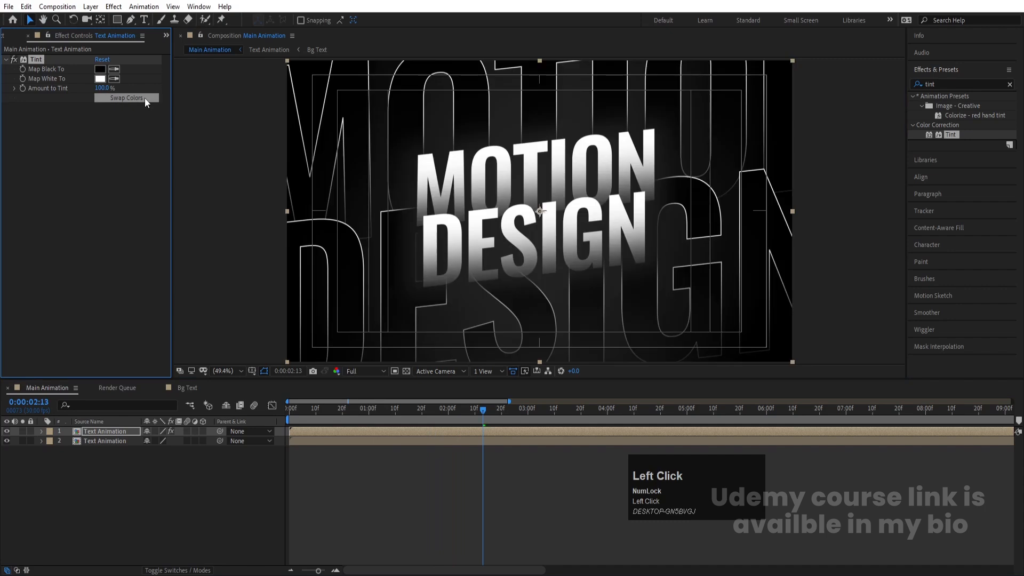
# Step: Set the top layer's Tint Map Black To color to blue 2400FF
pyautogui.click(99, 69)
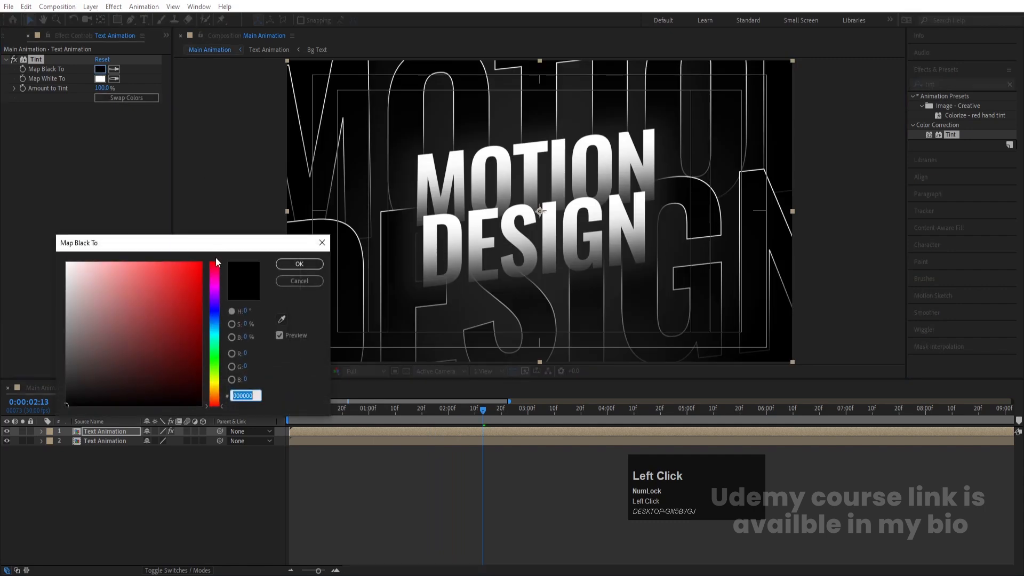
pyautogui.moveTo(188, 291); pyautogui.dragTo(220, 307)
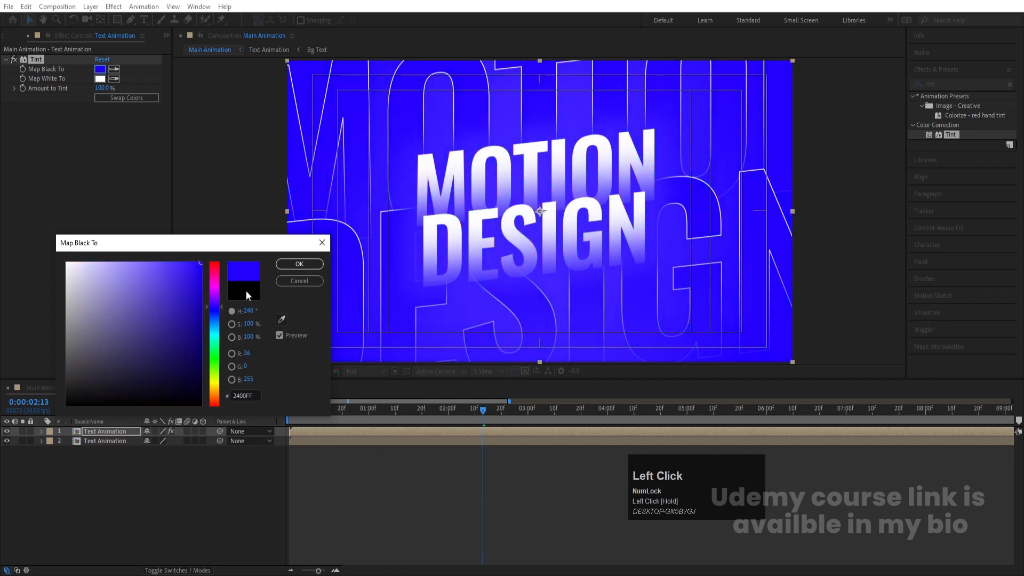
pyautogui.click(291, 265)
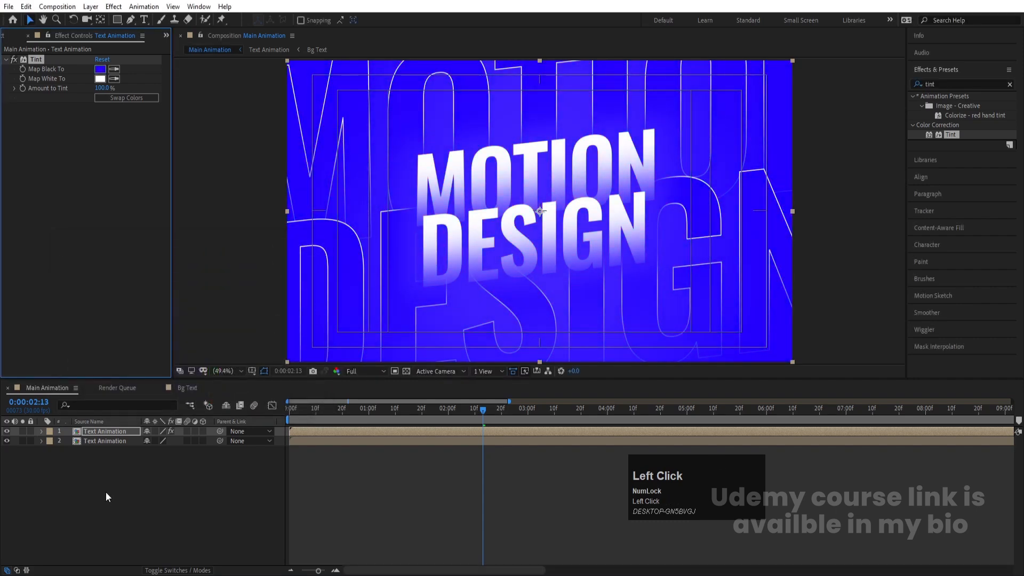
# Step: Hide the top layer and apply Tint to the second Text Animation layer
pyautogui.click(7, 432)
pyautogui.click(95, 442)
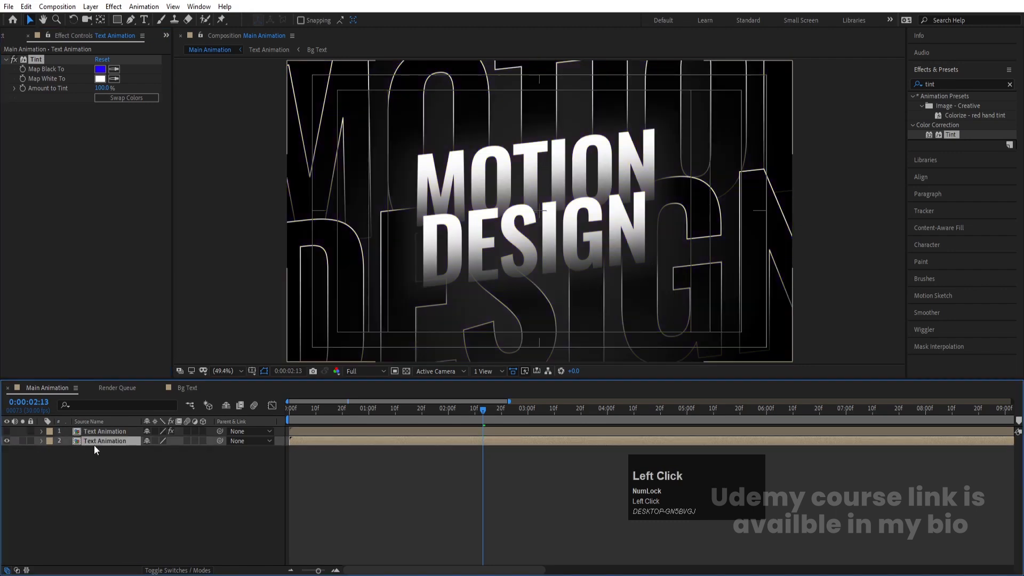
pyautogui.doubleClick(952, 135)
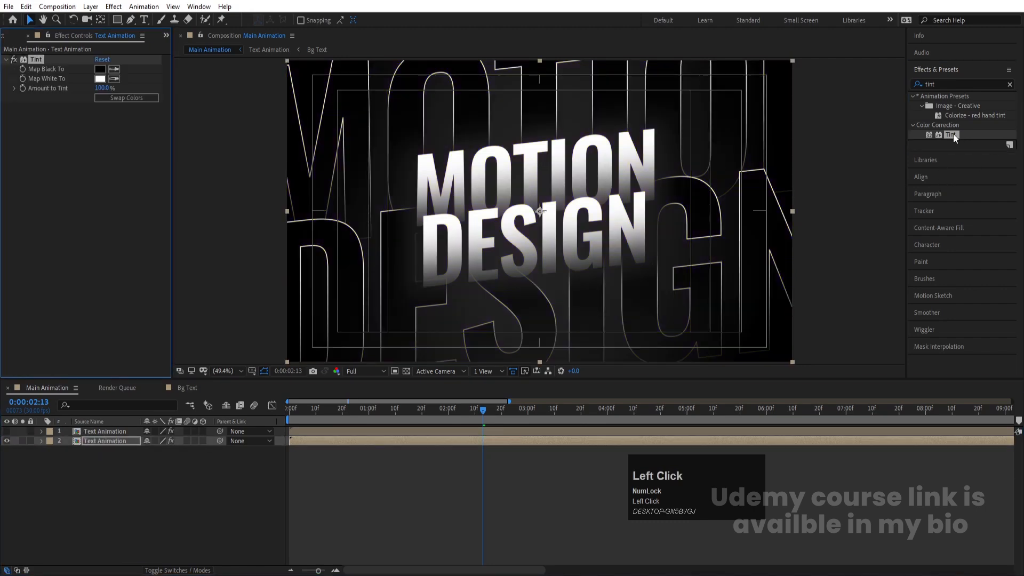
# Step: Set the second layer's Tint Map Black To color to blue 003CFF
pyautogui.click(100, 69)
pyautogui.click(213, 352)
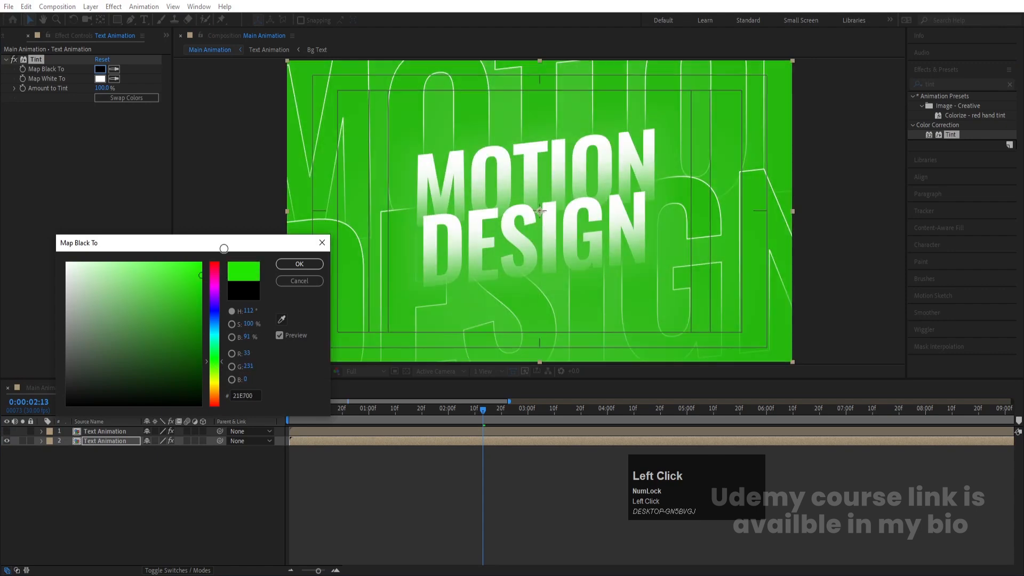
pyautogui.click(211, 317)
pyautogui.moveTo(211, 317); pyautogui.dragTo(213, 312)
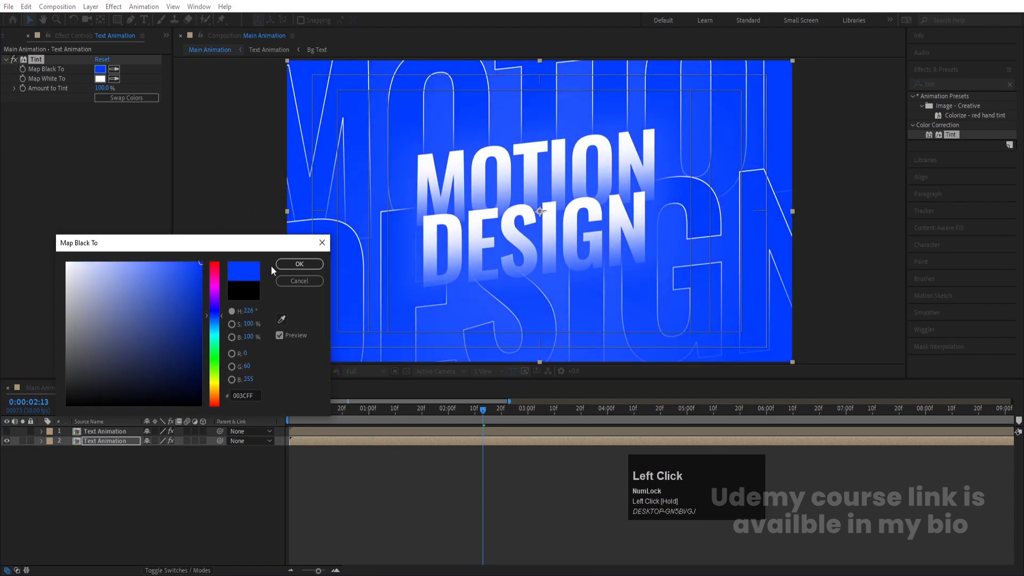
pyautogui.click(296, 264)
# Step: Toggle the top layer's visibility to compare the two tinted versions and select it
pyautogui.click(7, 431)
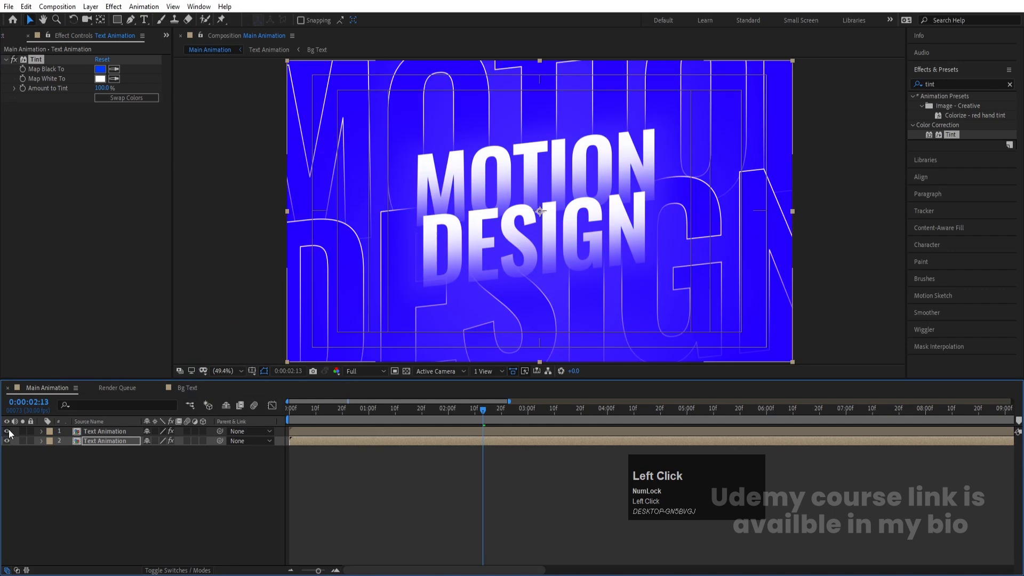
pyautogui.click(7, 431)
pyautogui.click(7, 431)
pyautogui.click(62, 429)
pyautogui.click(63, 429)
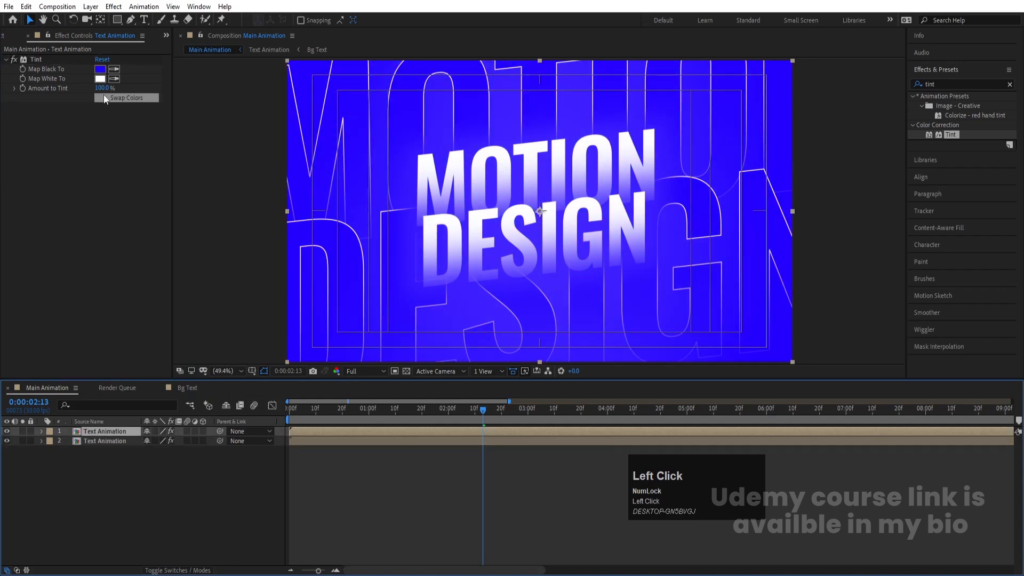
# Step: Set the top layer's Tint Map Black To color to purple 7200FF and toggle its visibility to compare
pyautogui.click(100, 69)
pyautogui.moveTo(212, 301); pyautogui.dragTo(209, 299)
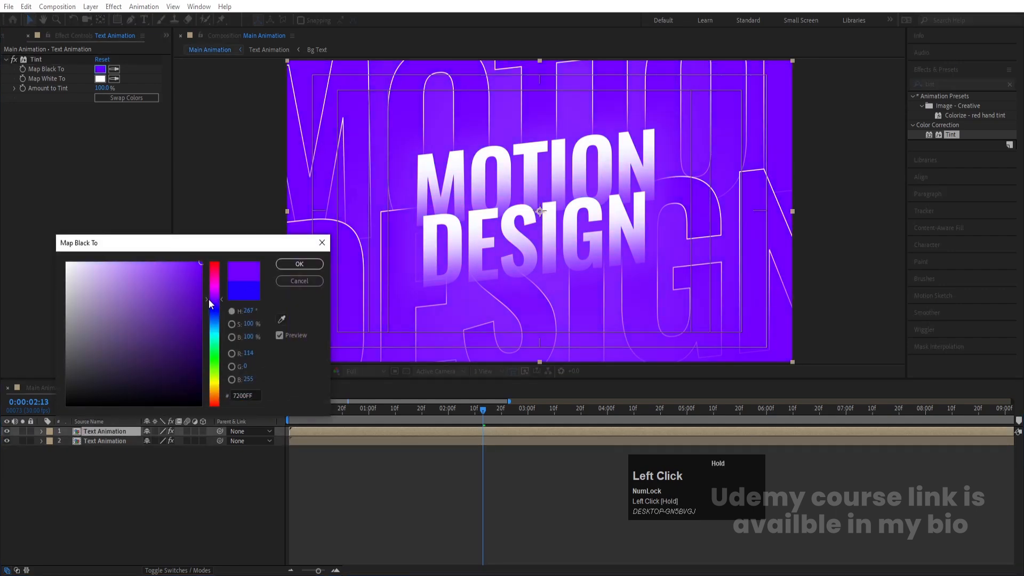
pyautogui.click(299, 264)
pyautogui.click(7, 432)
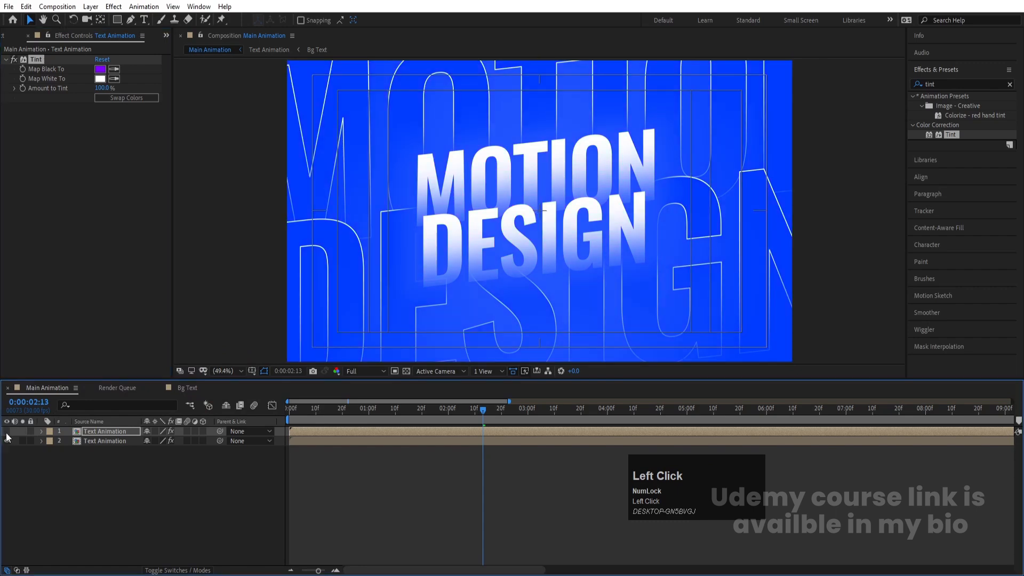
pyautogui.click(7, 431)
# Step: Set the top layer's Tint Map Black To color to pink FF0078
pyautogui.click(100, 69)
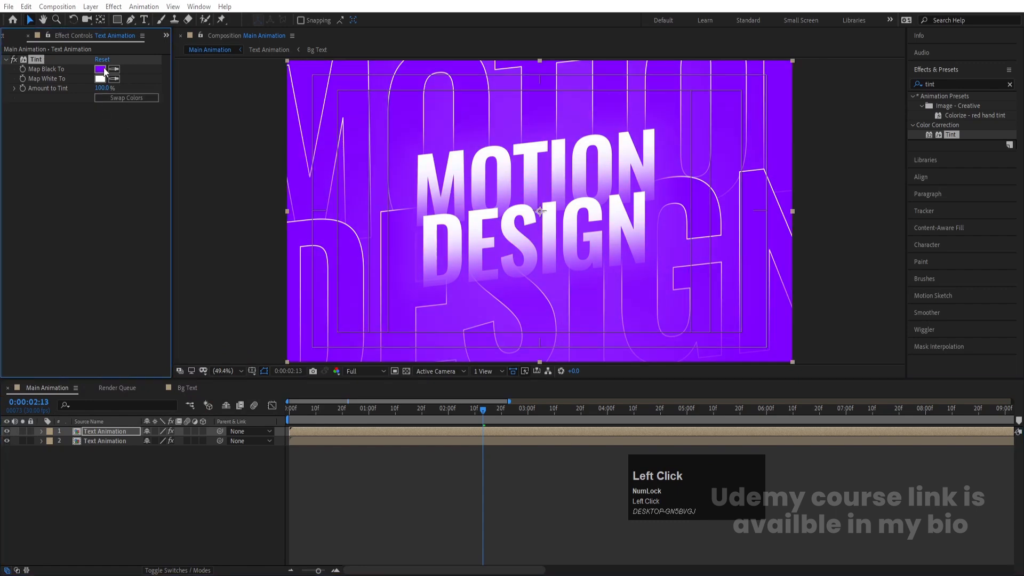
pyautogui.moveTo(214, 297); pyautogui.dragTo(209, 249)
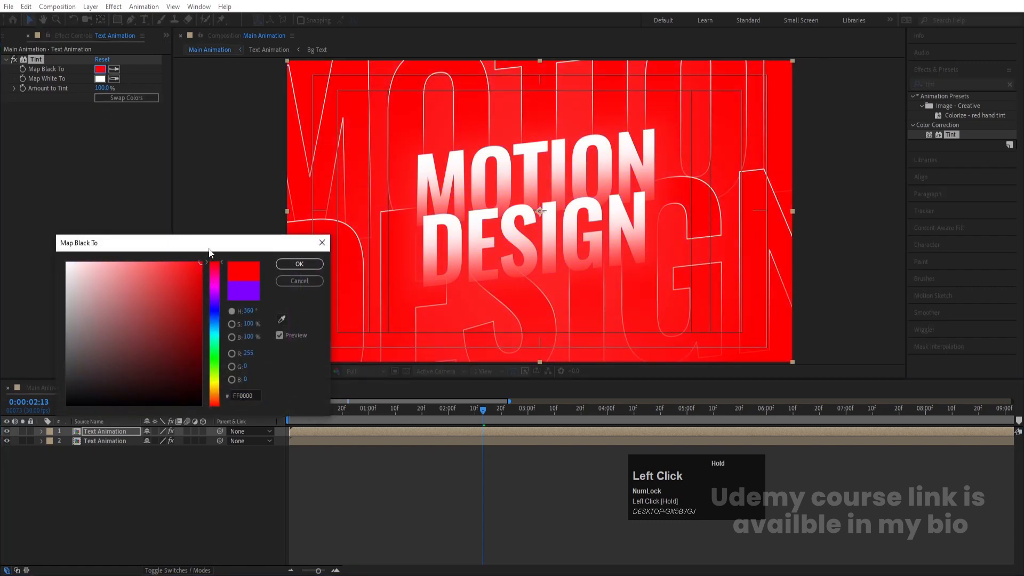
pyautogui.click(211, 274)
pyautogui.moveTo(178, 302)
pyautogui.mouseDown()
pyautogui.moveTo(201, 314)
pyautogui.moveTo(235, 237)
pyautogui.mouseUp()
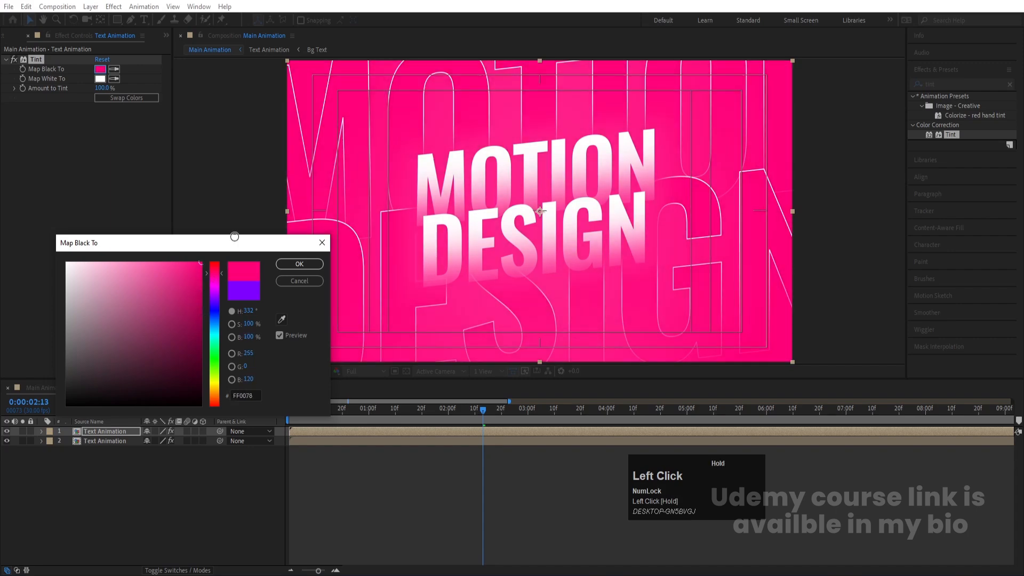
pyautogui.click(299, 263)
# Step: Toggle both Text Animation layers' visibility to compare versions, leaving the pink top layer hidden, and return to the start
pyautogui.click(7, 432)
pyautogui.click(7, 432)
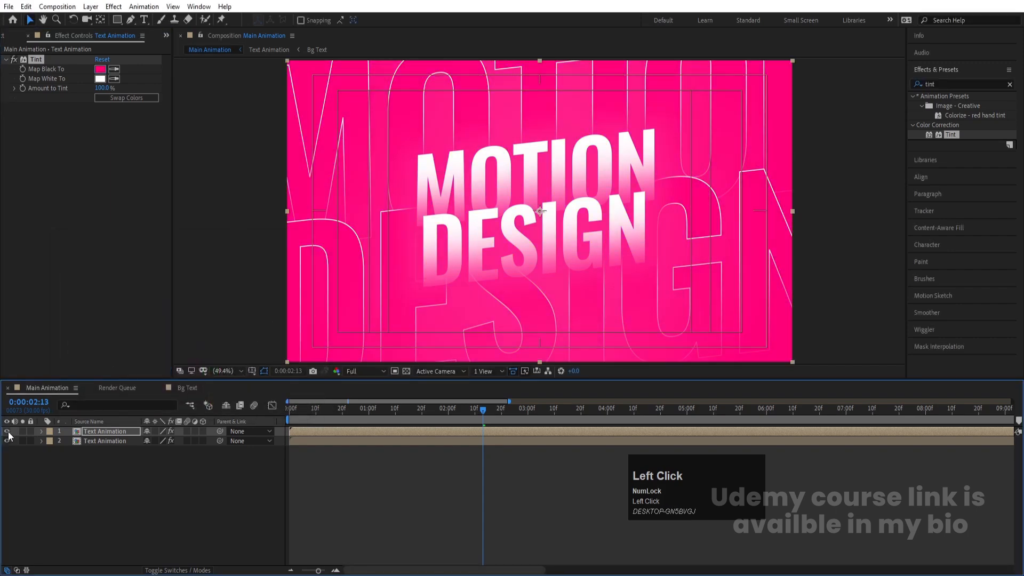
pyautogui.click(7, 432)
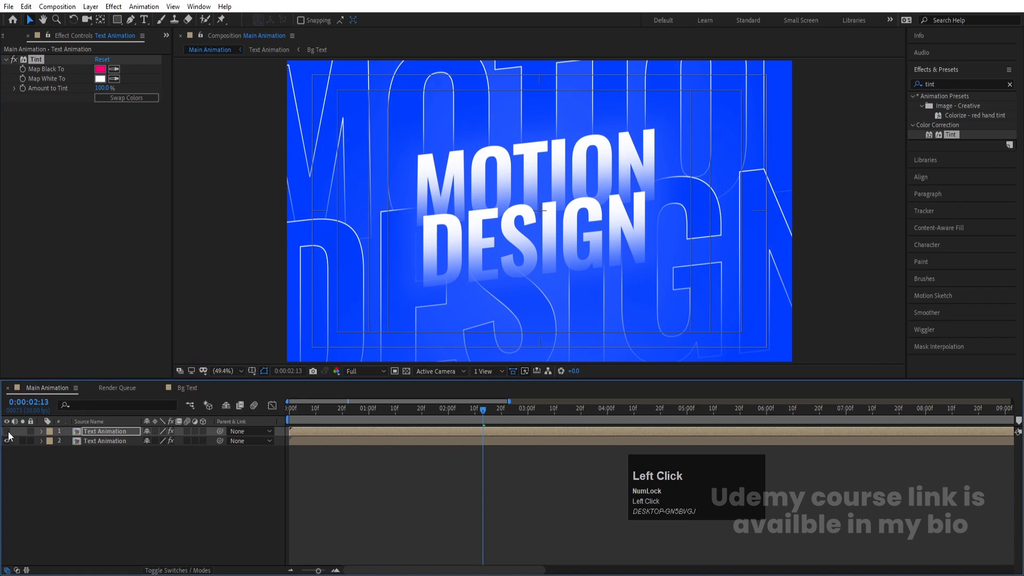
pyautogui.click(8, 435)
pyautogui.click(8, 435)
pyautogui.click(99, 485)
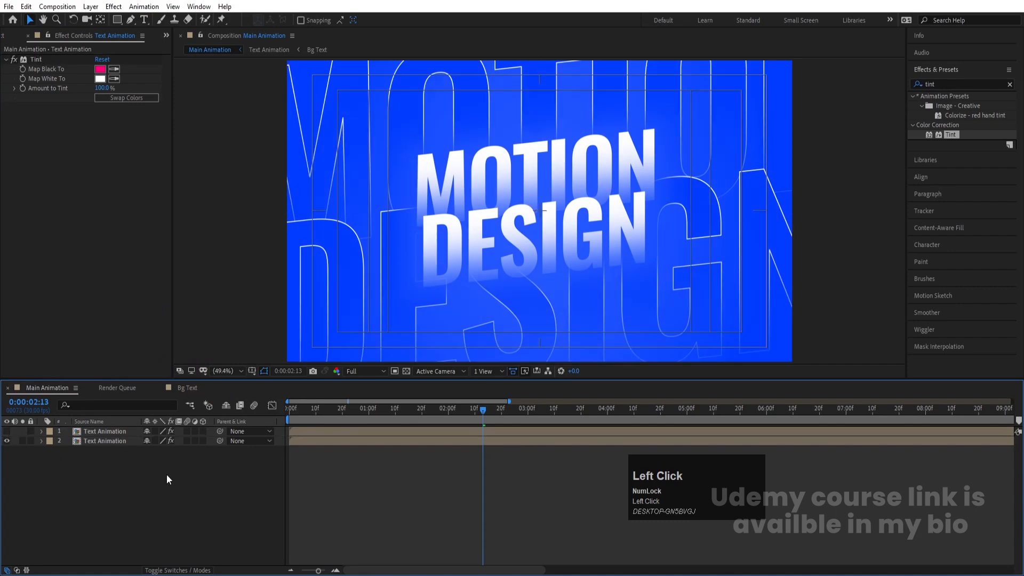
pyautogui.click(6, 434)
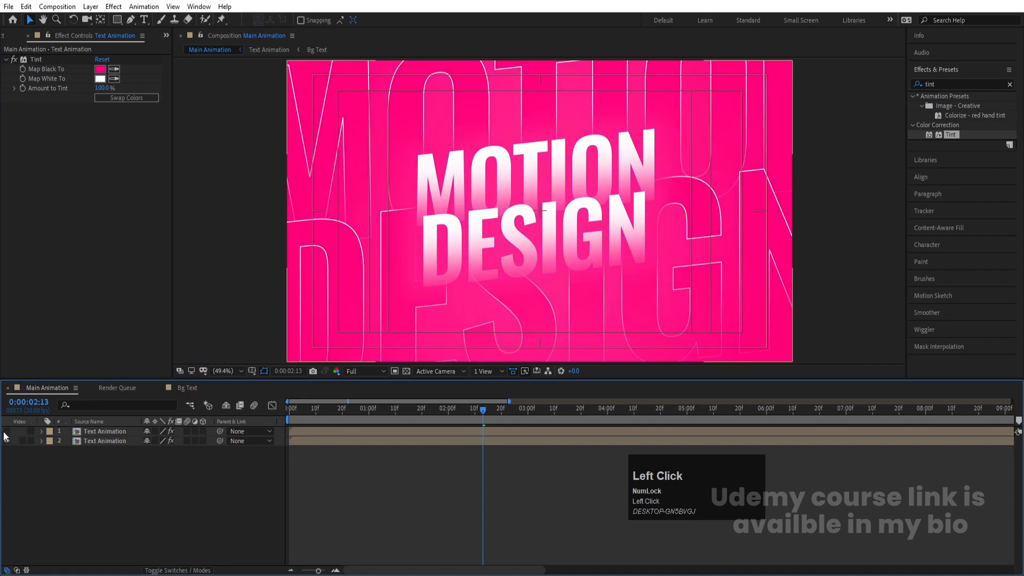
pyautogui.click(5, 437)
pyautogui.moveTo(320, 421); pyautogui.dragTo(252, 431)
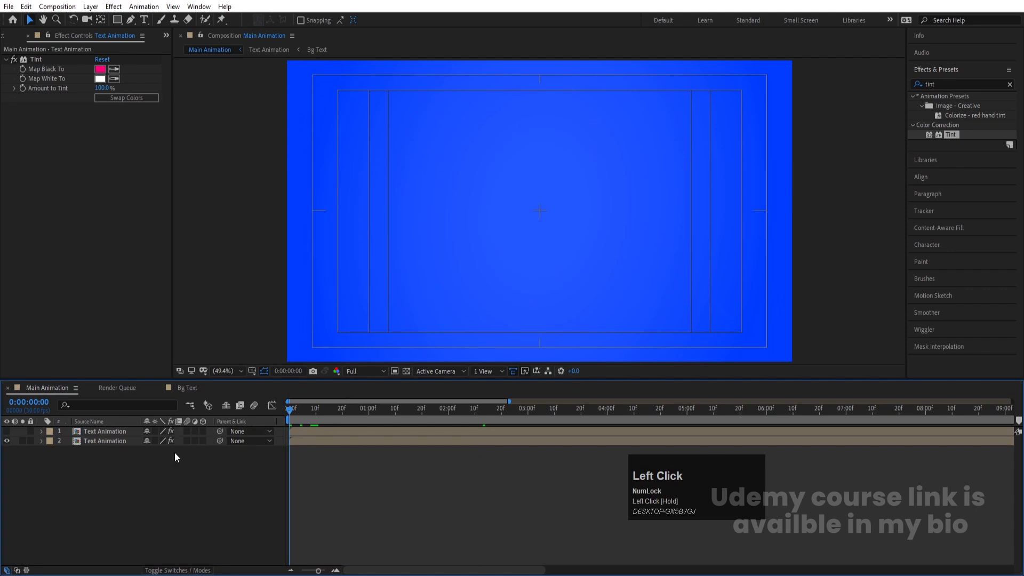
# Step: Set the preview resolution to Quarter and play back the blue animation
pyautogui.press('space')
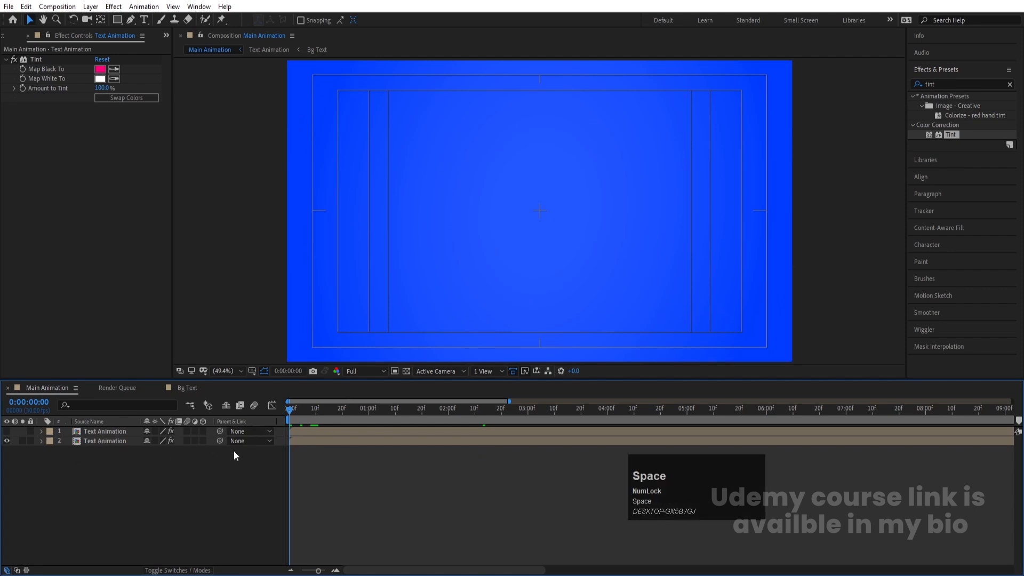
pyautogui.click(366, 372)
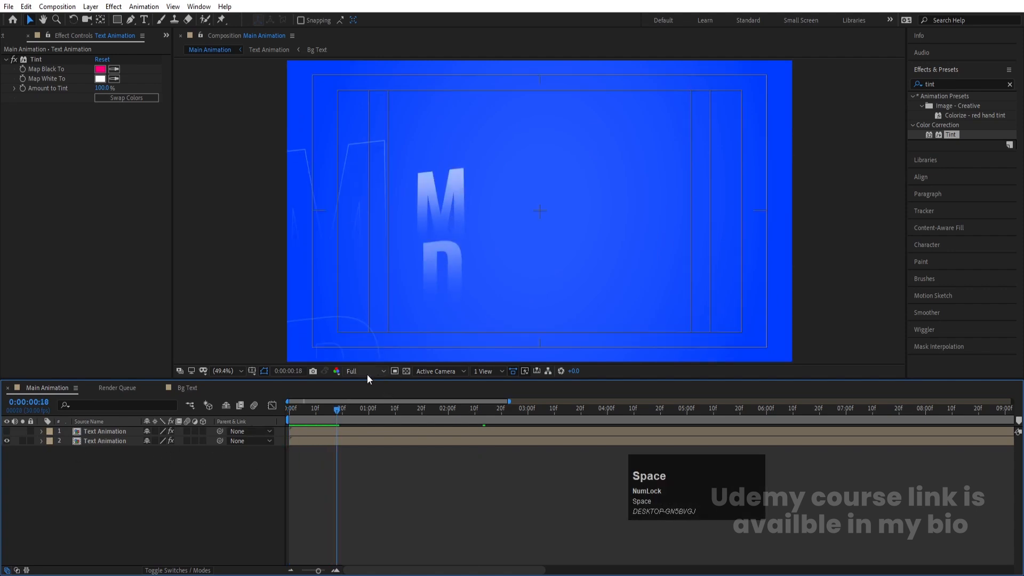
pyautogui.click(359, 436)
pyautogui.press('space')
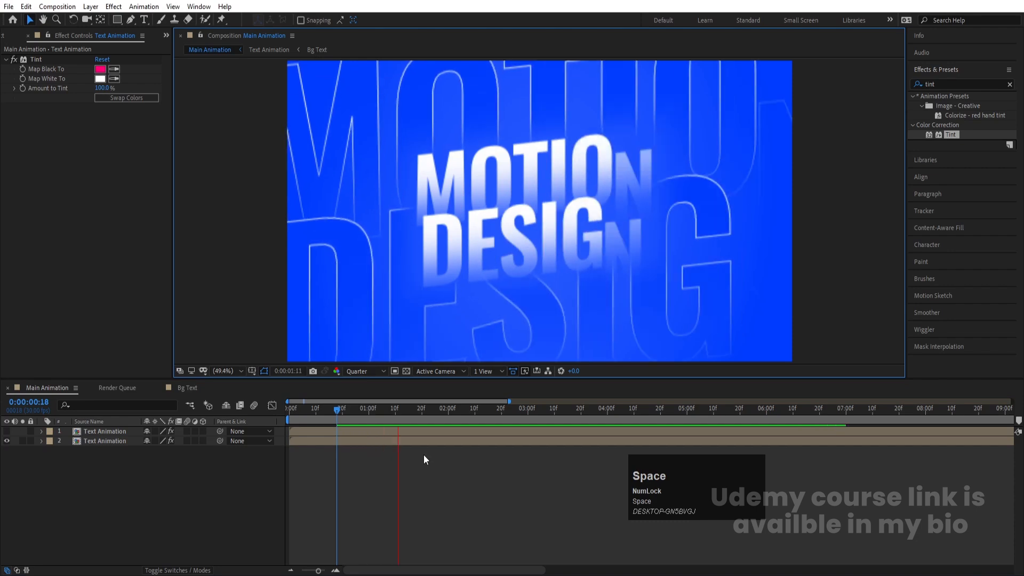
pyautogui.press('space')
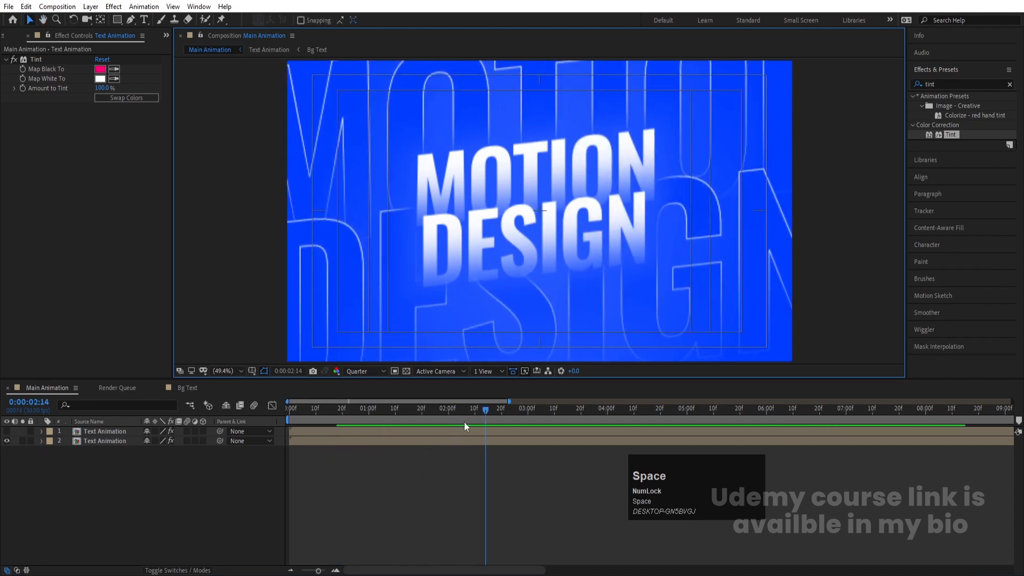
pyautogui.moveTo(449, 410)
pyautogui.mouseDown()
pyautogui.moveTo(501, 411)
pyautogui.moveTo(446, 411)
pyautogui.mouseUp()
pyautogui.press('space')
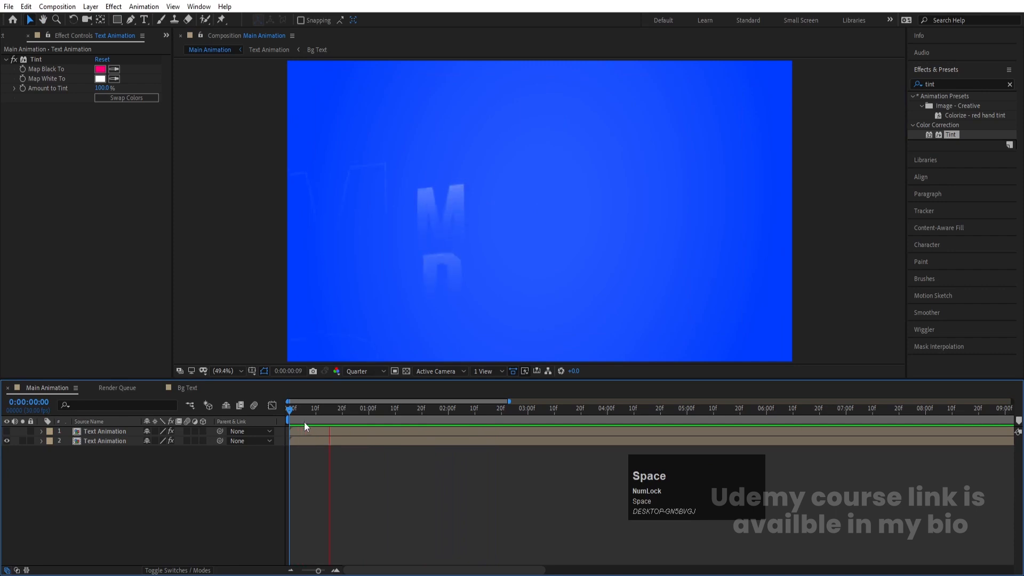
pyautogui.click(450, 409)
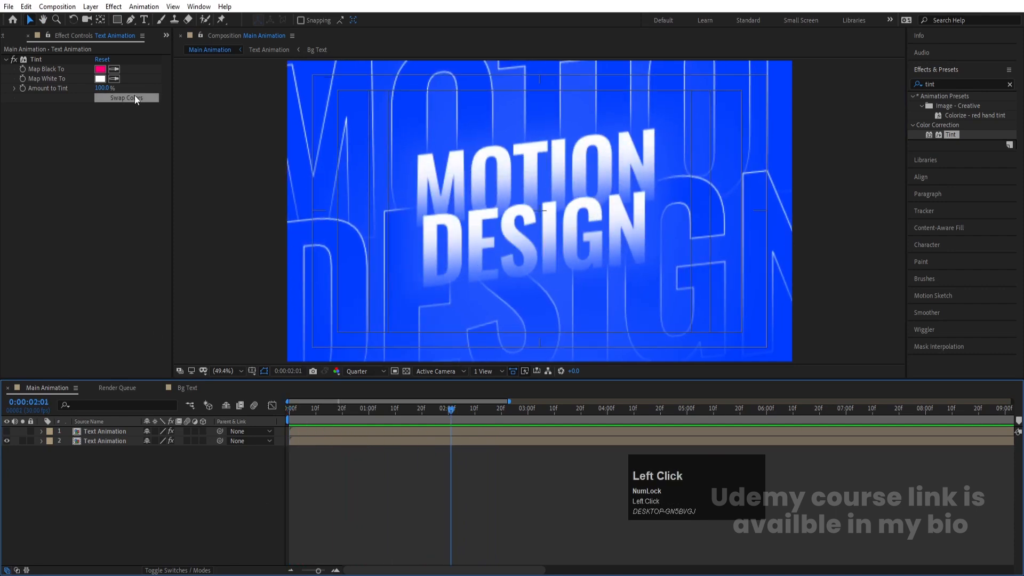
# Step: Draw a straight diagonal line with the Pen tool from the composition's bottom-left to its top-right corner
pyautogui.click(131, 19)
pyautogui.scroll(-3, 512, 270)
pyautogui.scroll(2, 506, 263)
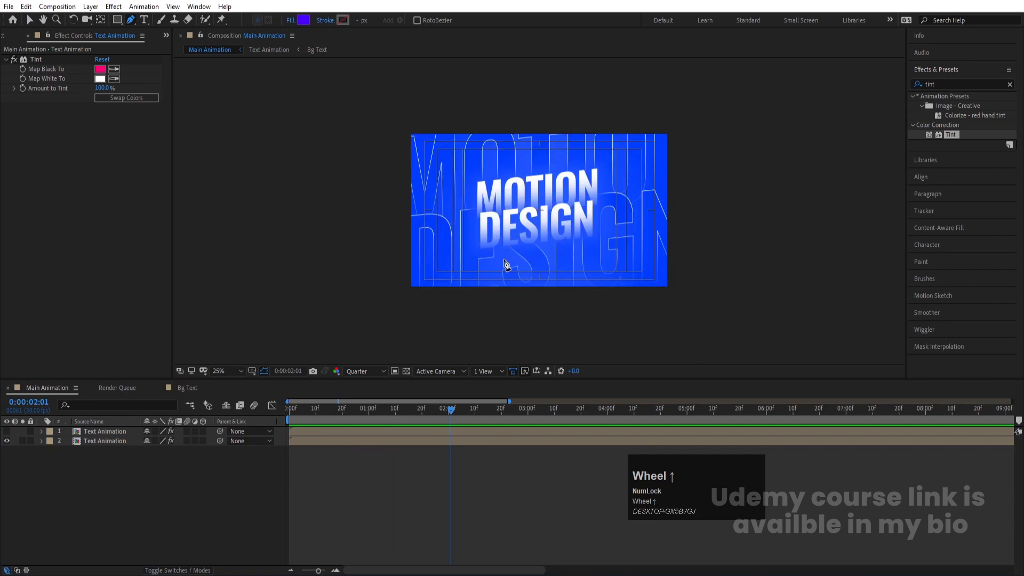
pyautogui.click(410, 287)
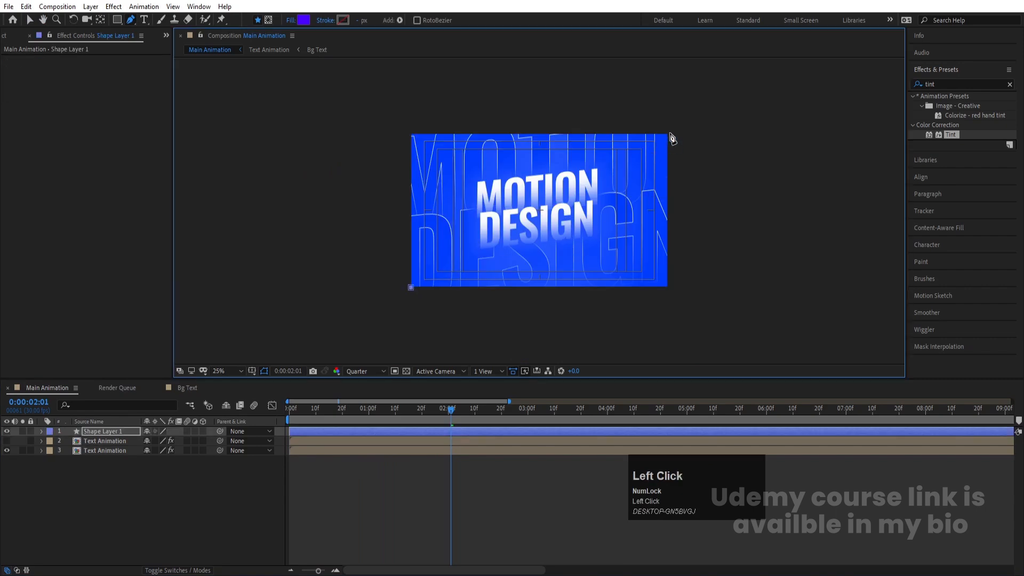
pyautogui.click(668, 133)
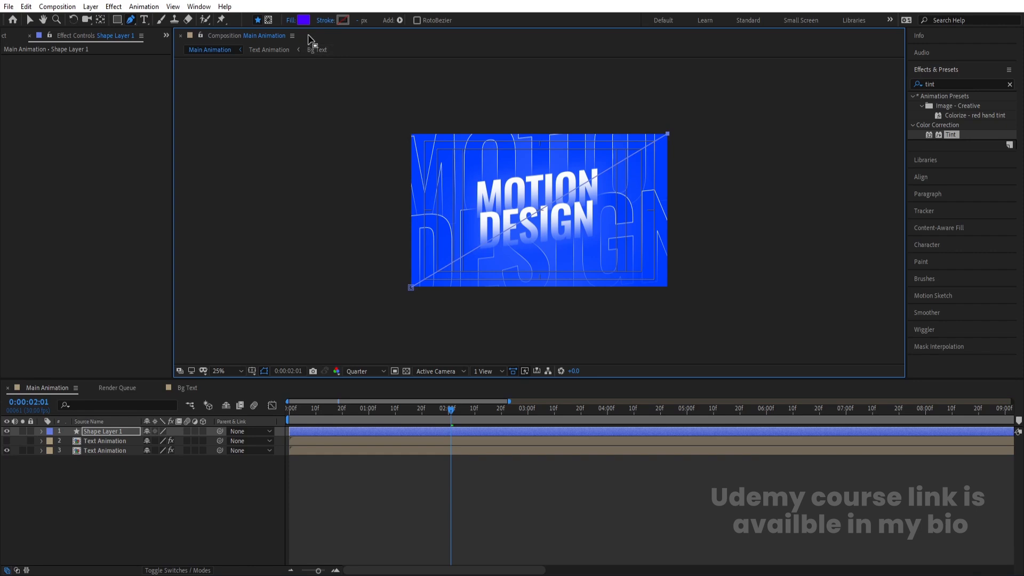
# Step: Set the line's fill to None and its stroke color to white FFFFFF
pyautogui.click(293, 22)
pyautogui.click(457, 255)
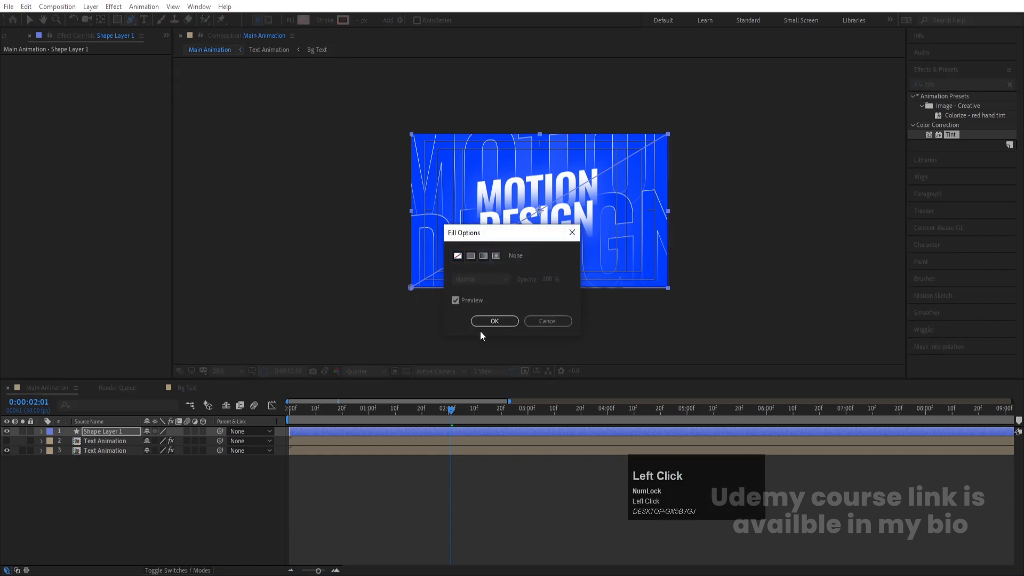
pyautogui.click(482, 325)
pyautogui.click(343, 20)
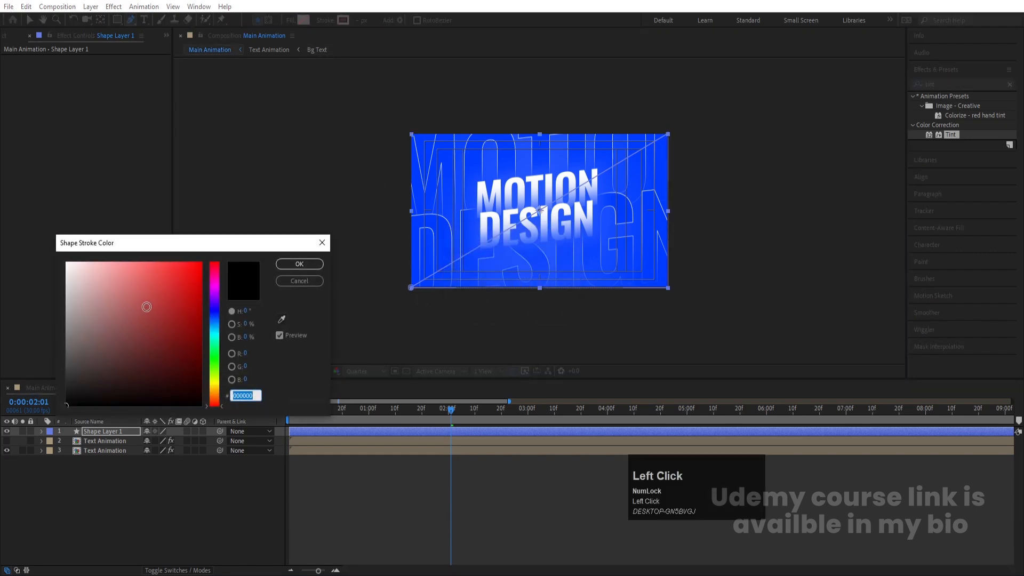
pyautogui.write('FFFFFF')
pyautogui.press('Return')
pyautogui.click(73, 497)
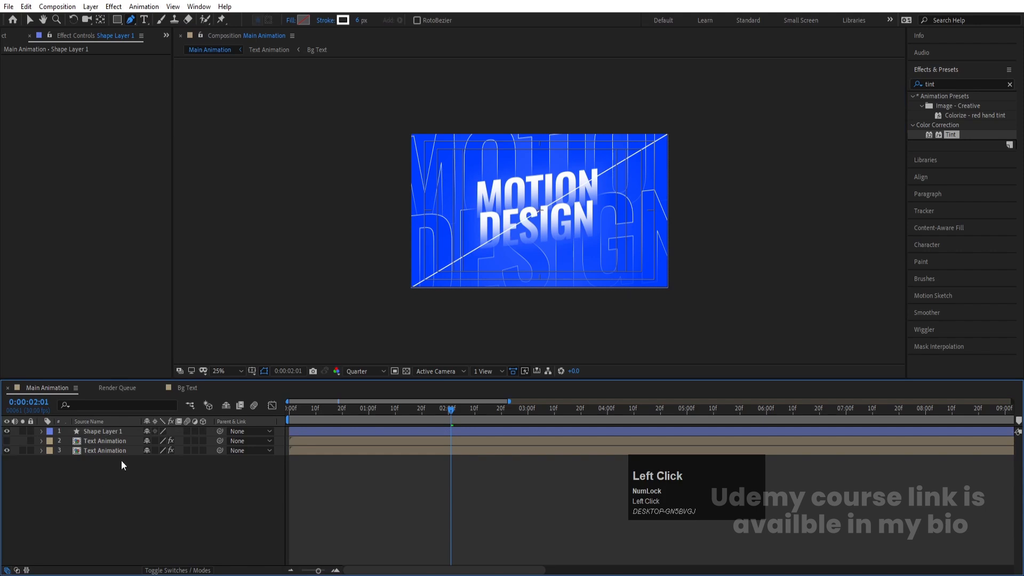
# Step: Center the shape layer's anchor point and set the line's stroke width to 15 px
pyautogui.click(99, 431)
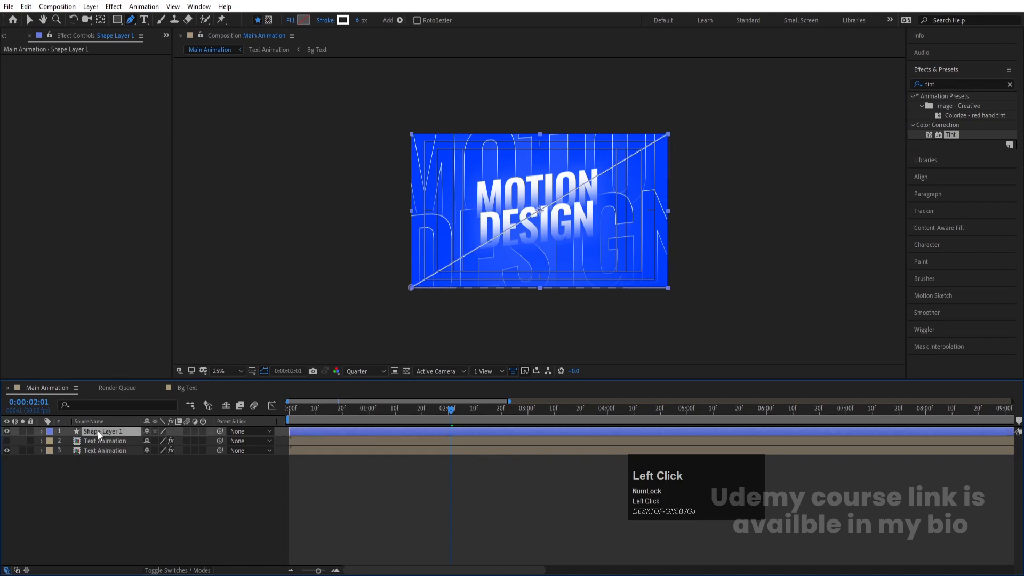
pyautogui.hotkey('ctrl', 'alt', 'Home')
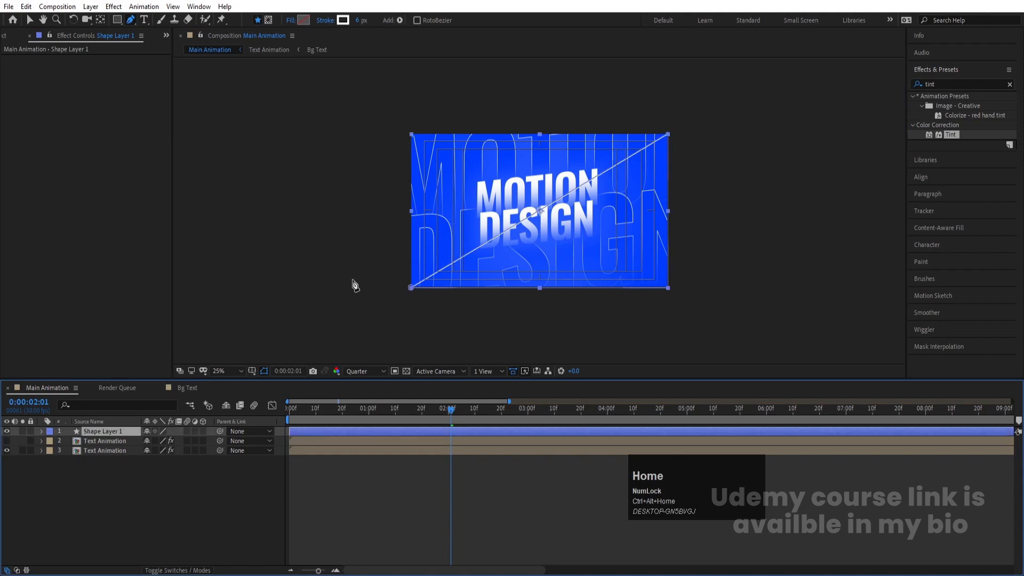
pyautogui.scroll(2, 586, 207)
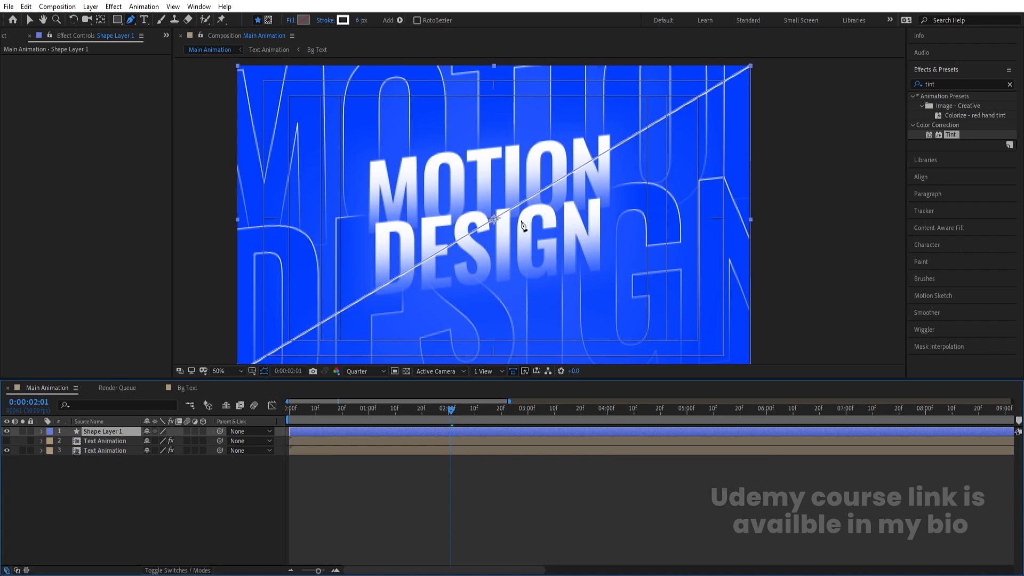
pyautogui.click(359, 21)
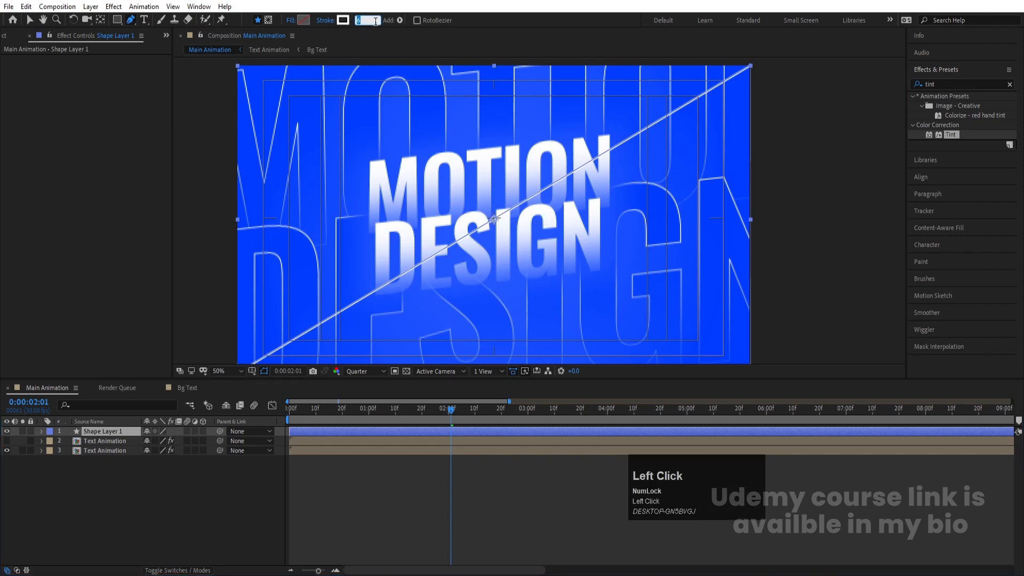
pyautogui.write('15')
pyautogui.press('Return')
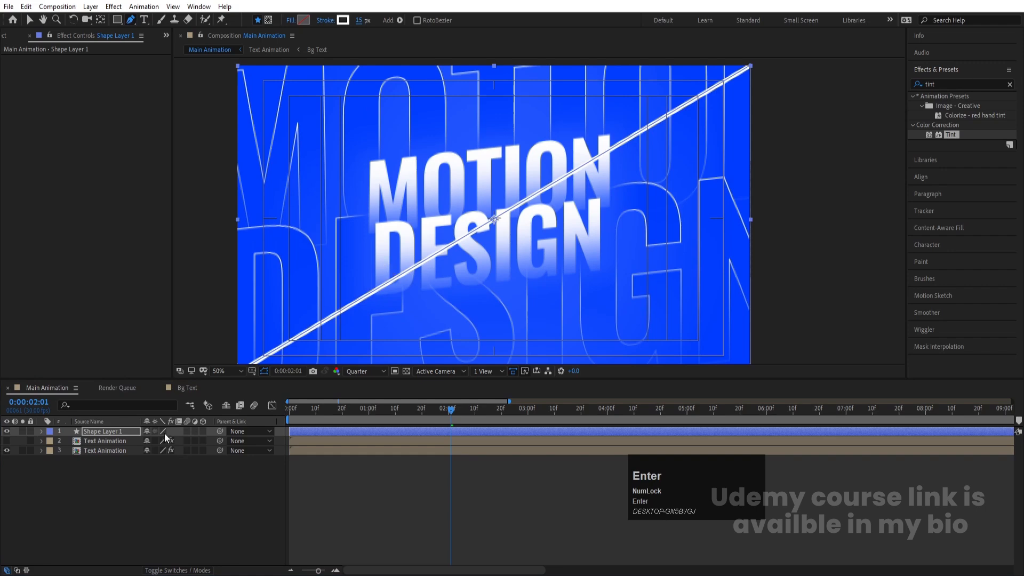
# Step: Move the shape layer's in point to the current time, 0:00:02:01
pyautogui.click(114, 447)
pyautogui.click(101, 432)
pyautogui.press('[')
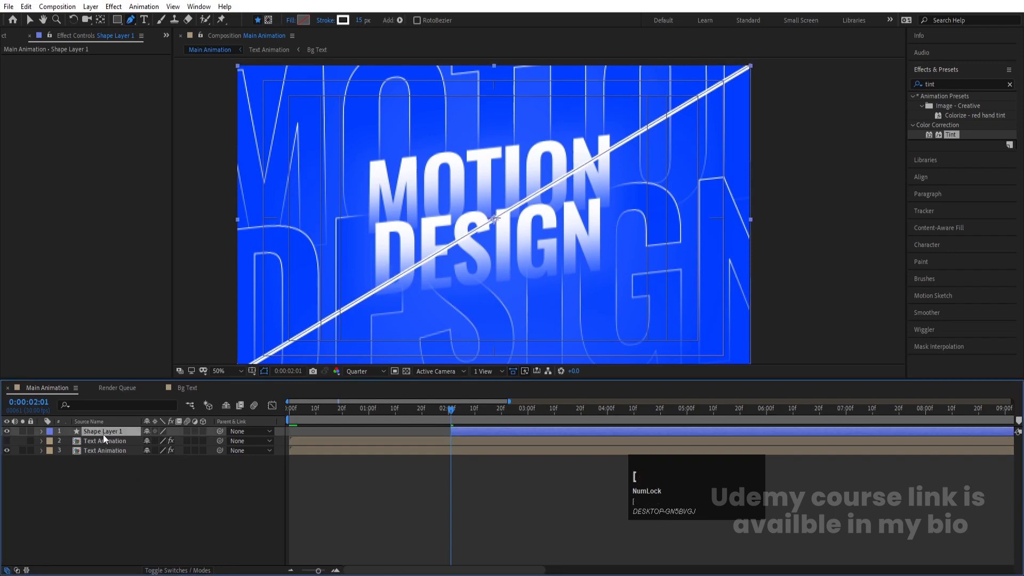
# Step: Add a Trim Paths operator to the shape layer's contents
pyautogui.click(42, 432)
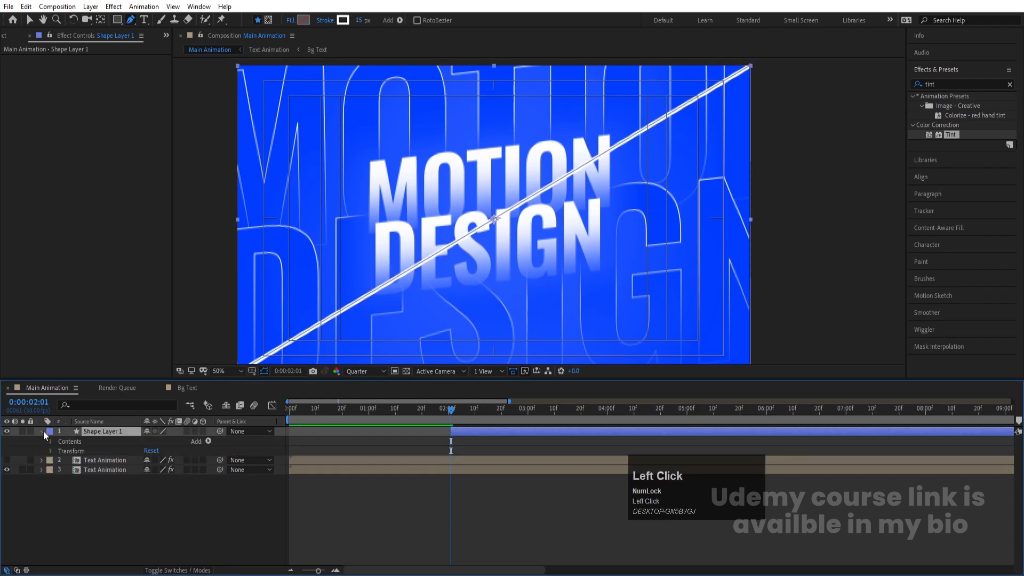
pyautogui.click(208, 441)
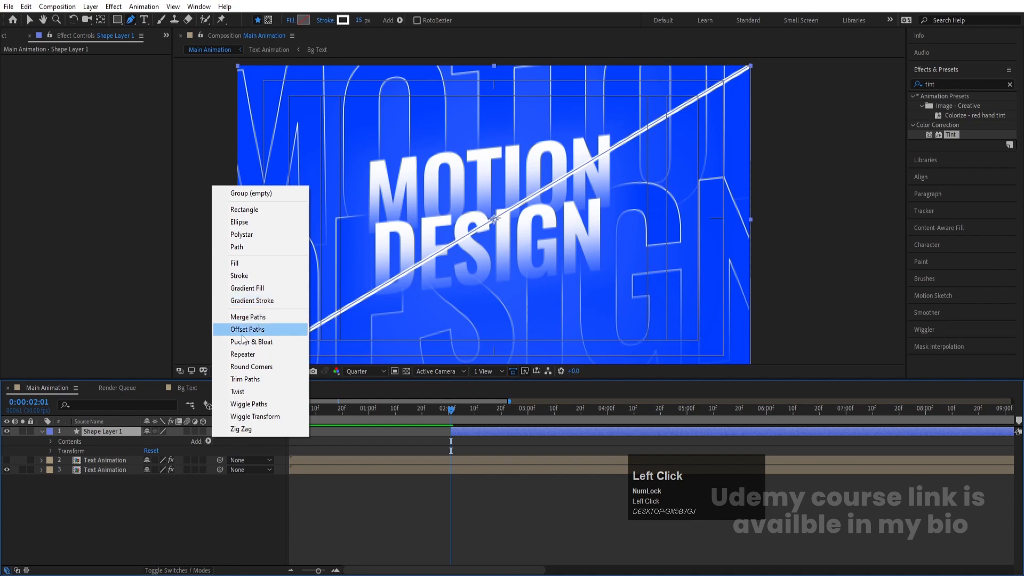
pyautogui.click(245, 379)
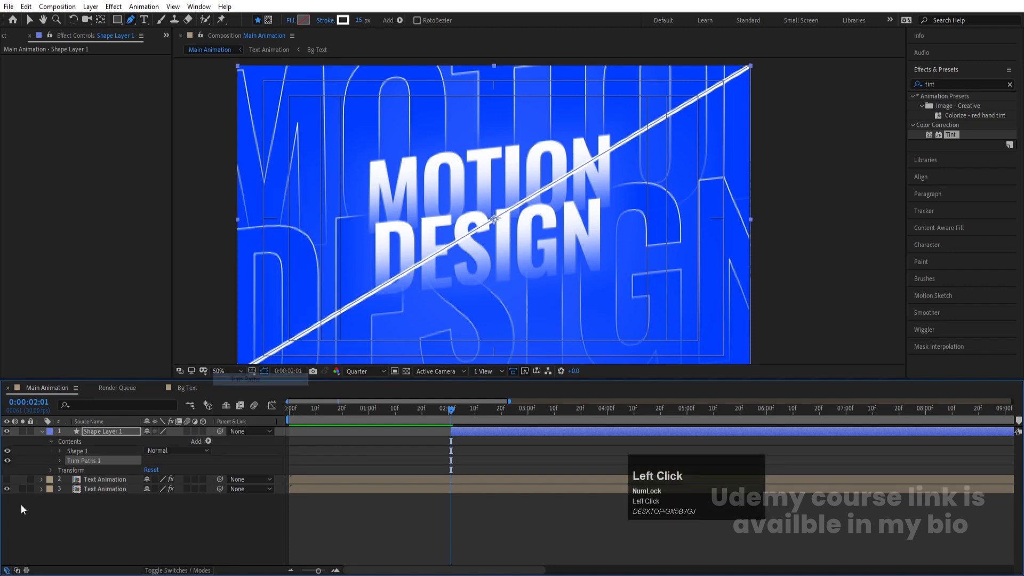
# Step: Keyframe Trim Paths Start at 100% at 0:00:02:01 and at 0% about ten frames later
pyautogui.click(58, 461)
pyautogui.moveTo(149, 480); pyautogui.dragTo(245, 469)
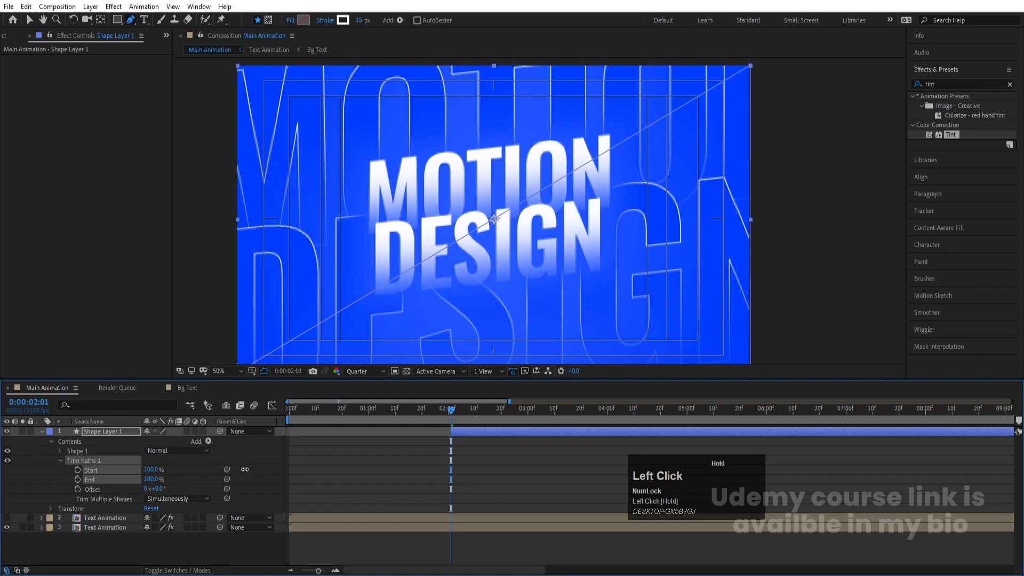
pyautogui.click(474, 408)
pyautogui.moveTo(154, 470); pyautogui.dragTo(334, 434)
# Step: Move the second Start keyframe a few frames earlier to speed up the line draw, and preview it
pyautogui.press('space')
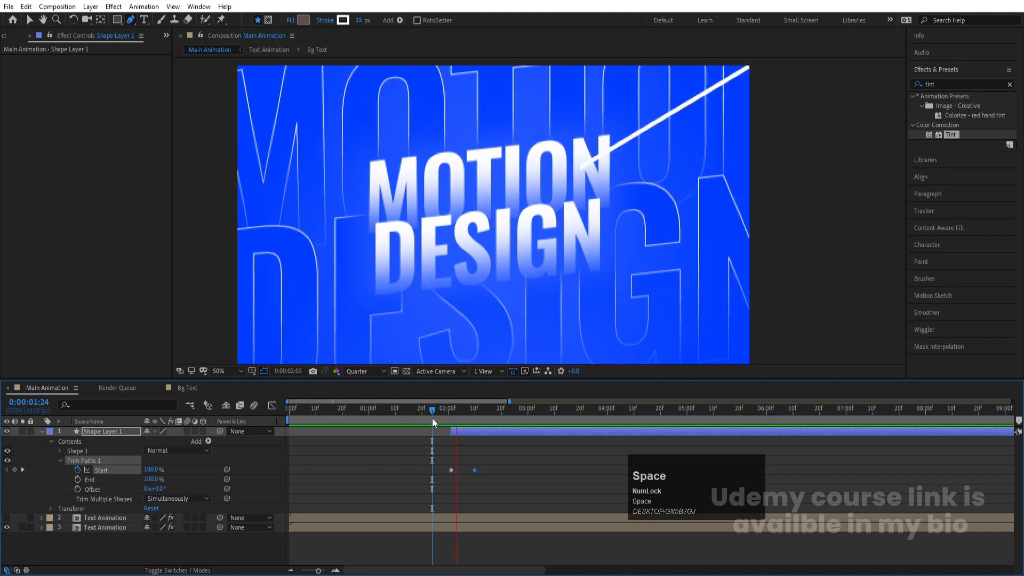
pyautogui.press('=')
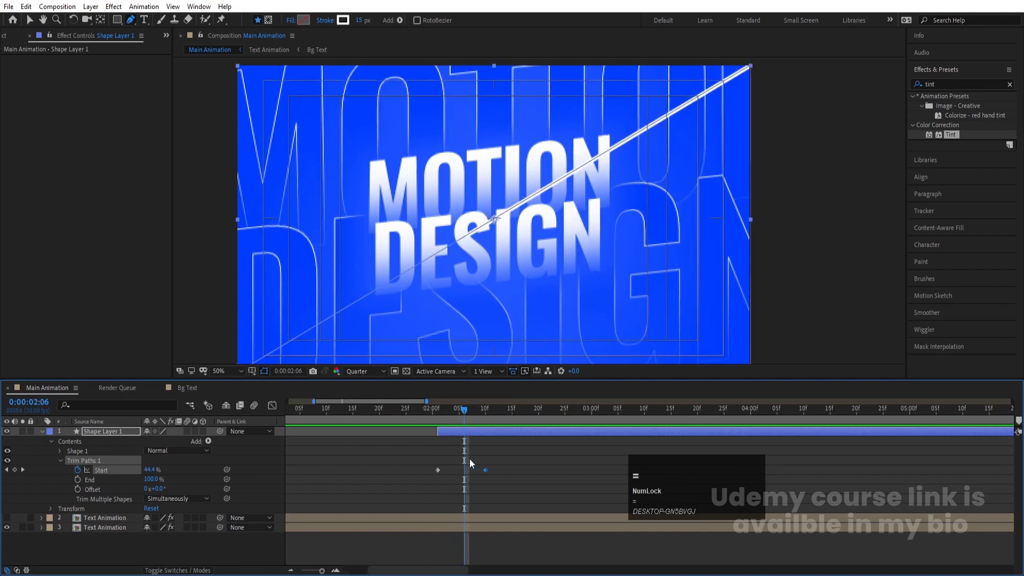
pyautogui.moveTo(484, 472); pyautogui.dragTo(453, 471)
pyautogui.press('space')
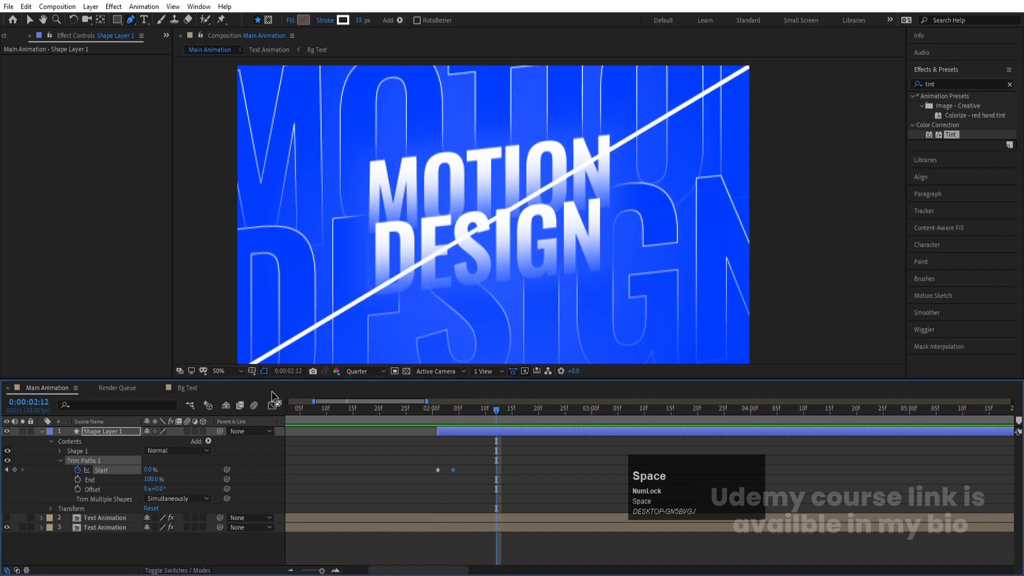
# Step: Fit the composition to the viewer, show the whole timeline, and preview the line animation
pyautogui.click(236, 371)
pyautogui.click(227, 179)
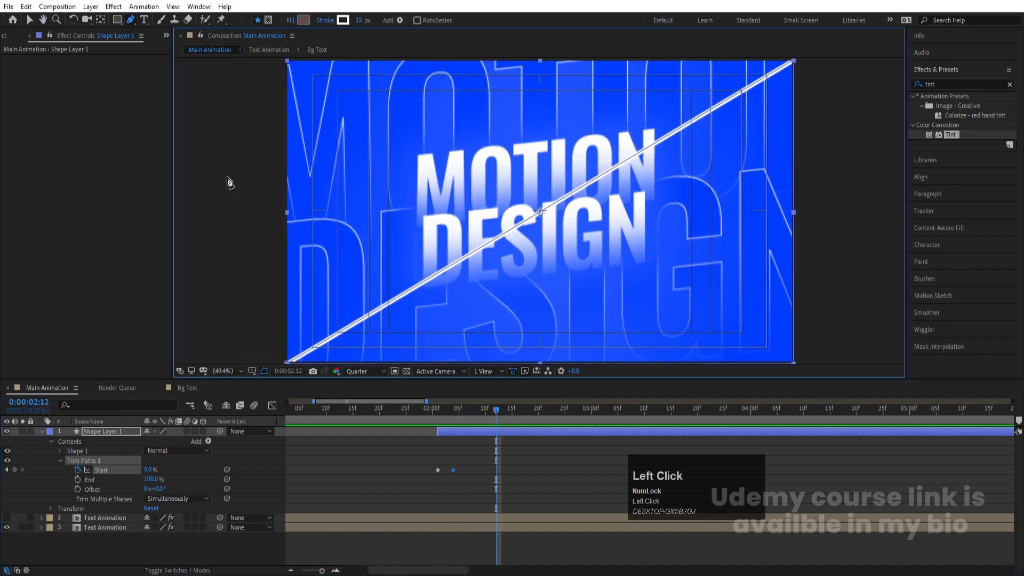
pyautogui.click(442, 408)
pyautogui.moveTo(431, 407); pyautogui.dragTo(227, 401)
pyautogui.press('space')
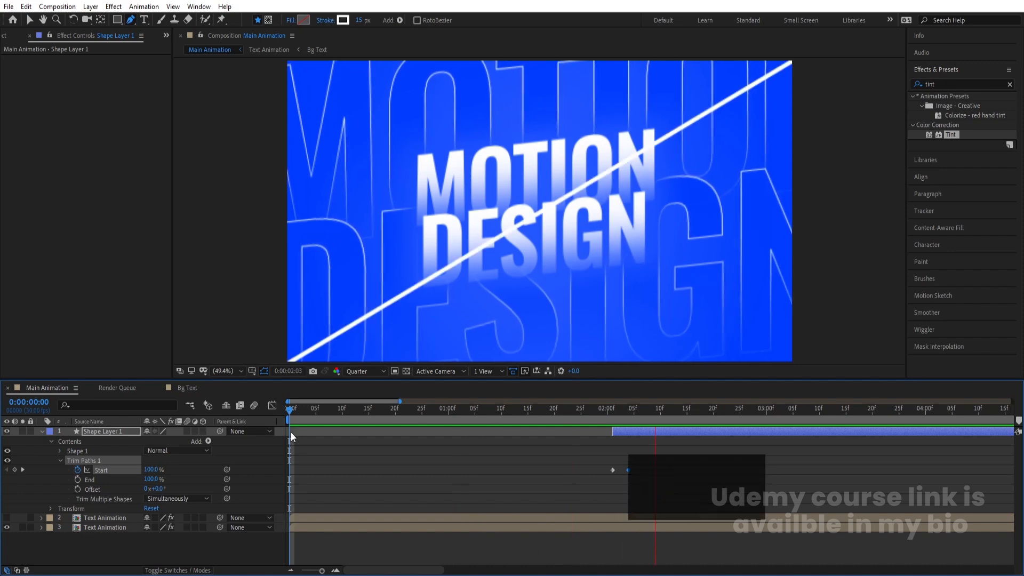
pyautogui.press('space')
# Step: Move the second Trim Paths Start keyframe a few frames later and preview from 0:00:02:01
pyautogui.moveTo(652, 481); pyautogui.dragTo(789, 448)
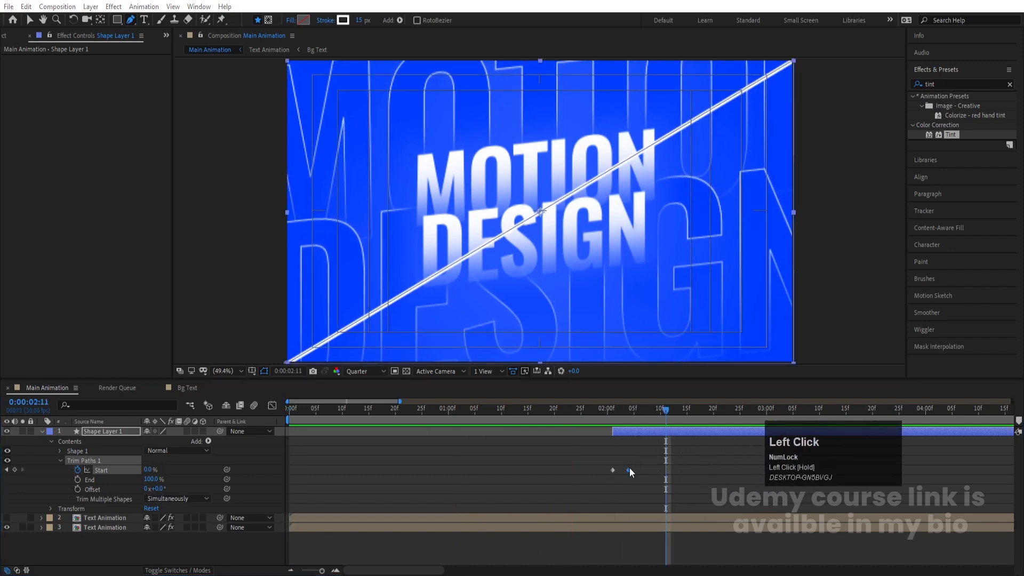
pyautogui.moveTo(629, 470); pyautogui.dragTo(650, 470)
pyautogui.click(612, 411)
pyautogui.press('space')
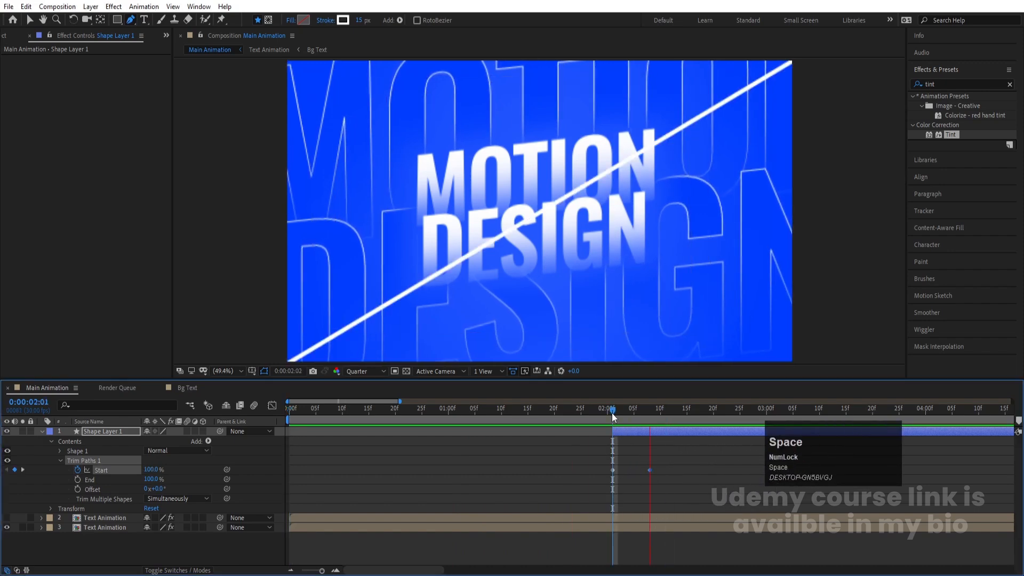
# Step: Apply Easy Ease to both Trim Paths Start keyframes and preview the line draw
pyautogui.click(607, 482)
pyautogui.press('F9')
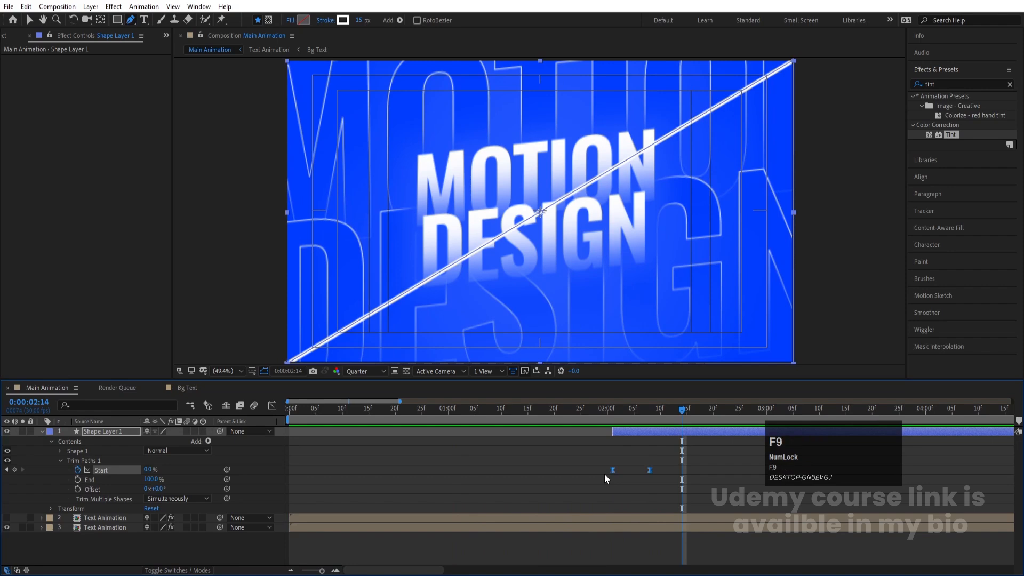
pyautogui.press('space')
pyautogui.press('space')
pyautogui.moveTo(673, 418); pyautogui.dragTo(649, 410)
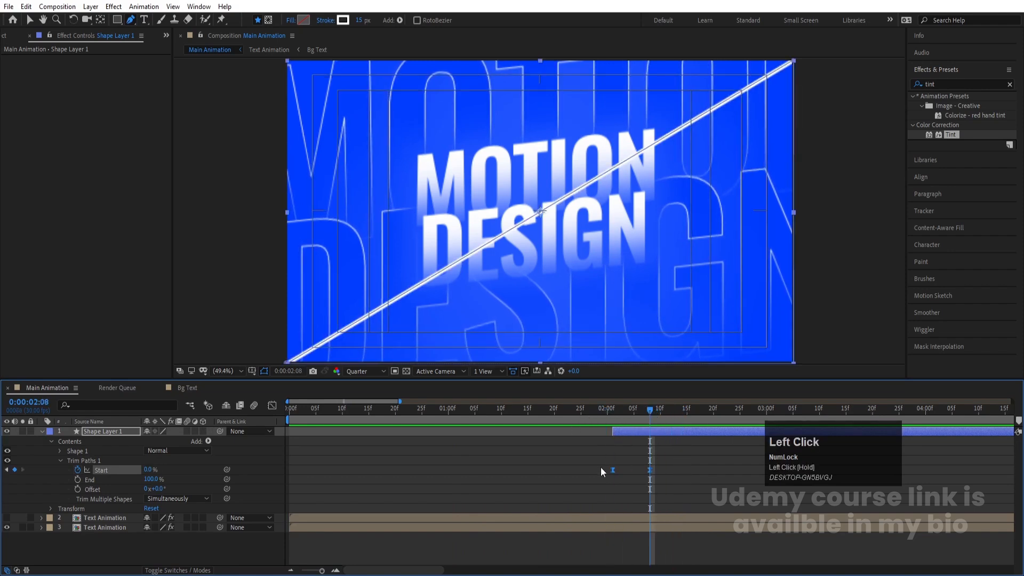
# Step: Duplicate the lower Text Animation layer and rename the copy Explode
pyautogui.click(121, 536)
pyautogui.click(111, 529)
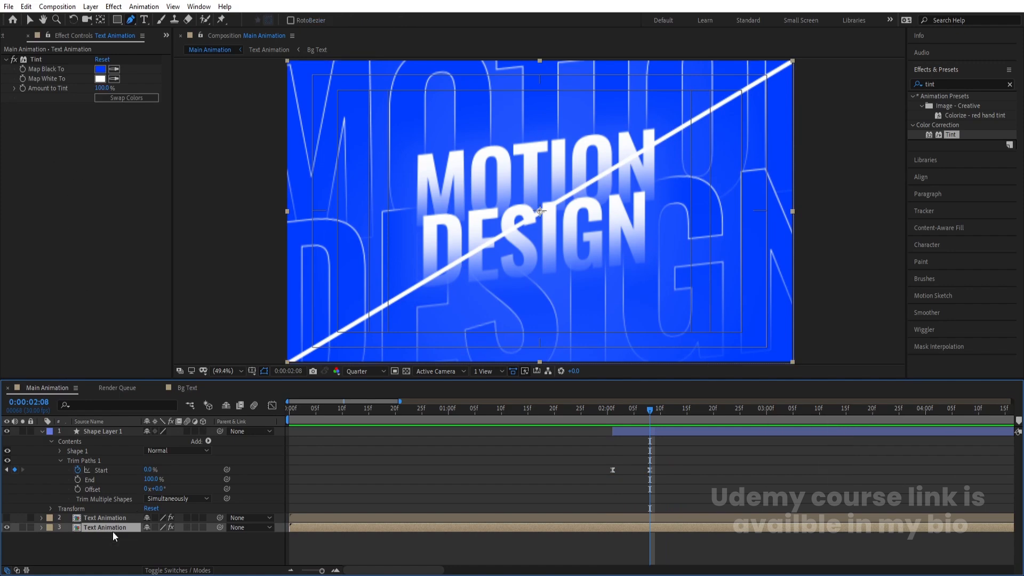
pyautogui.hotkey('ctrl', 'd')
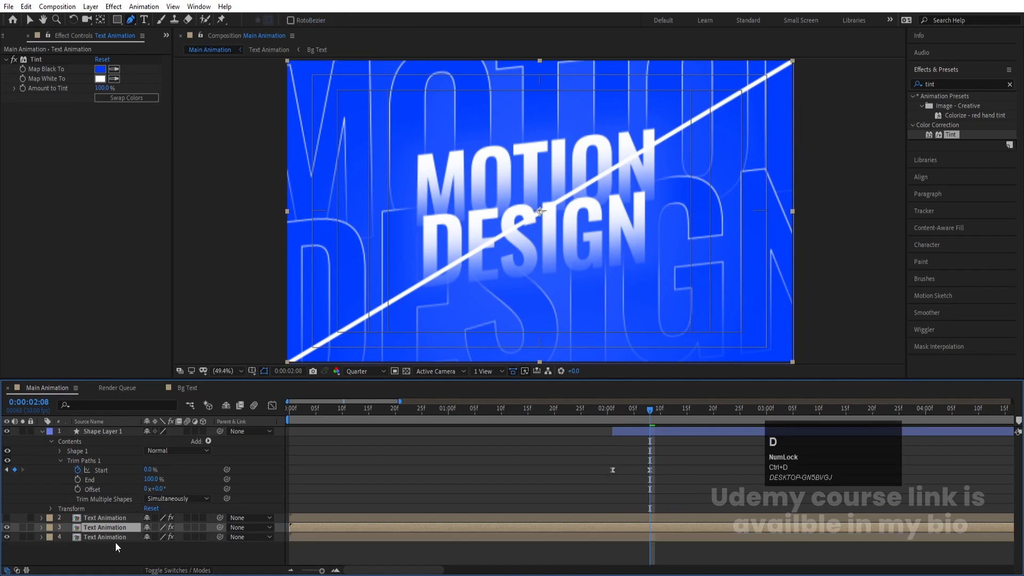
pyautogui.click(107, 527)
pyautogui.press('Return')
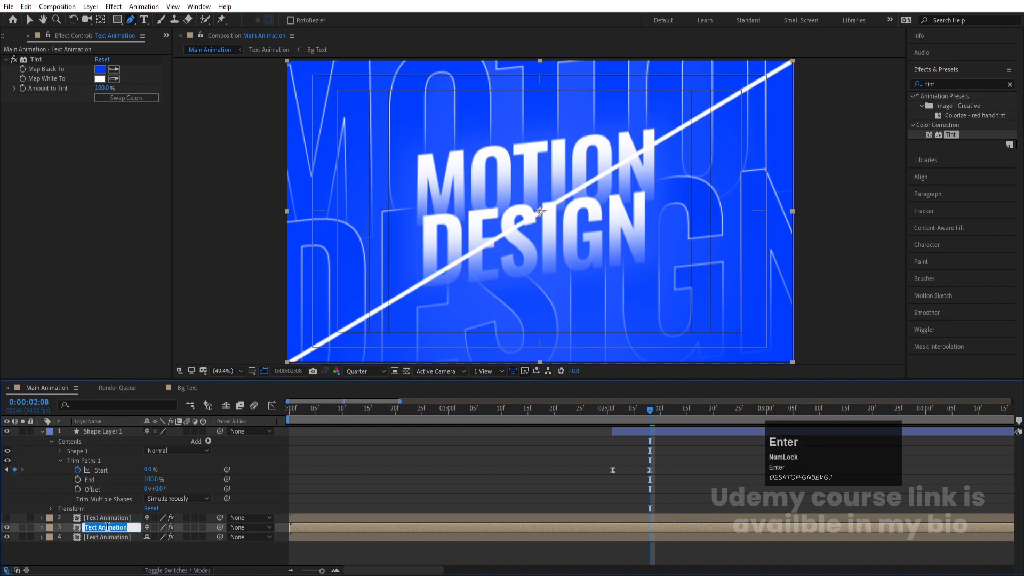
pyautogui.write('Ex')
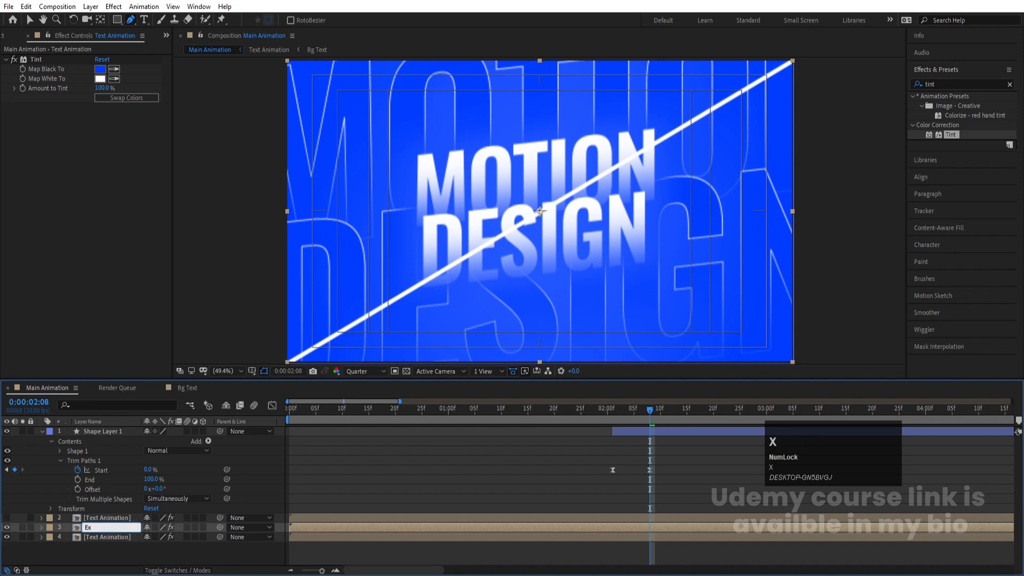
pyautogui.write('plode')
pyautogui.press('Return')
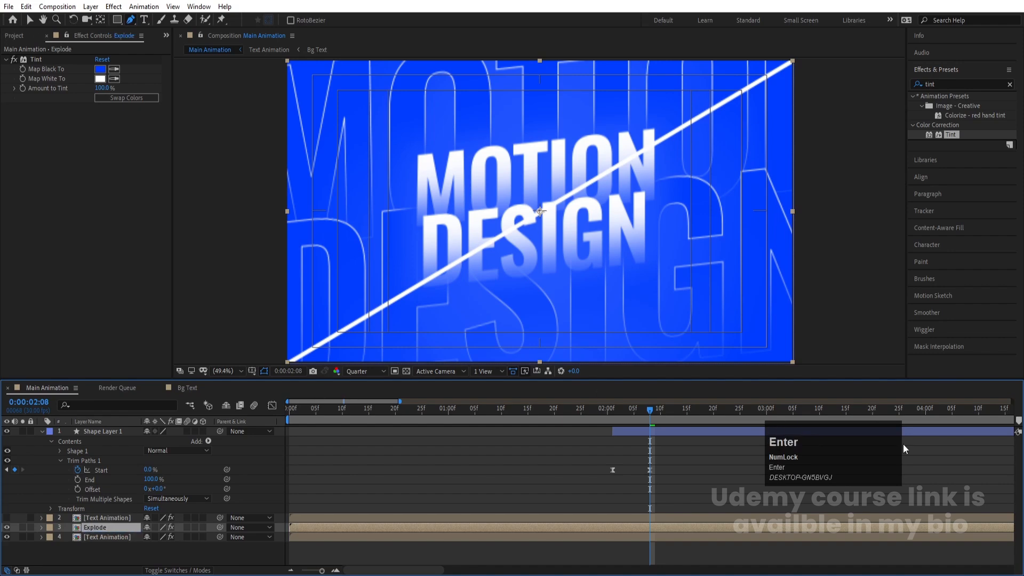
# Step: Apply Freeze Frame to the Explode layer at 0:00:02:08
pyautogui.rightClick(645, 527)
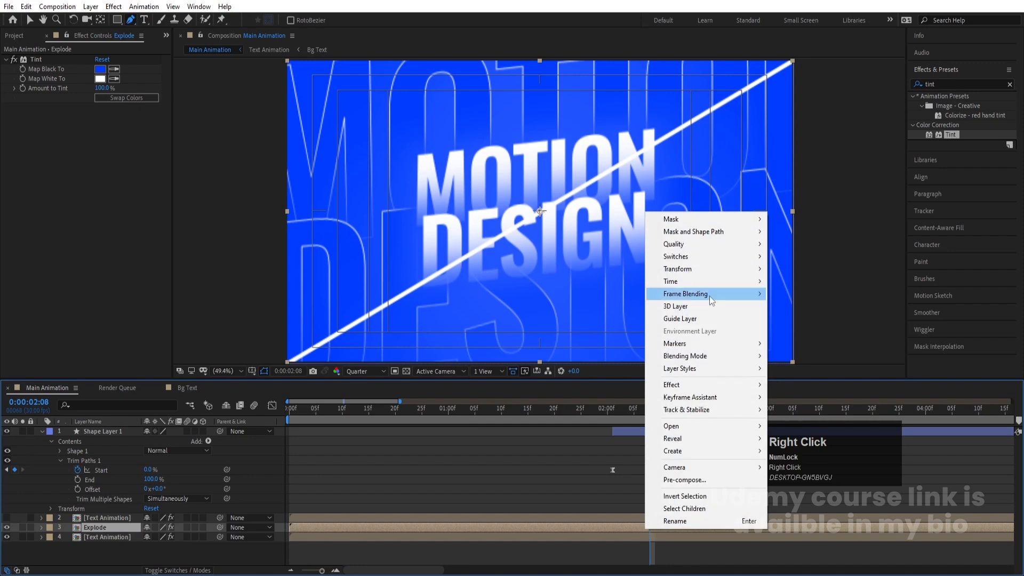
pyautogui.click(696, 282)
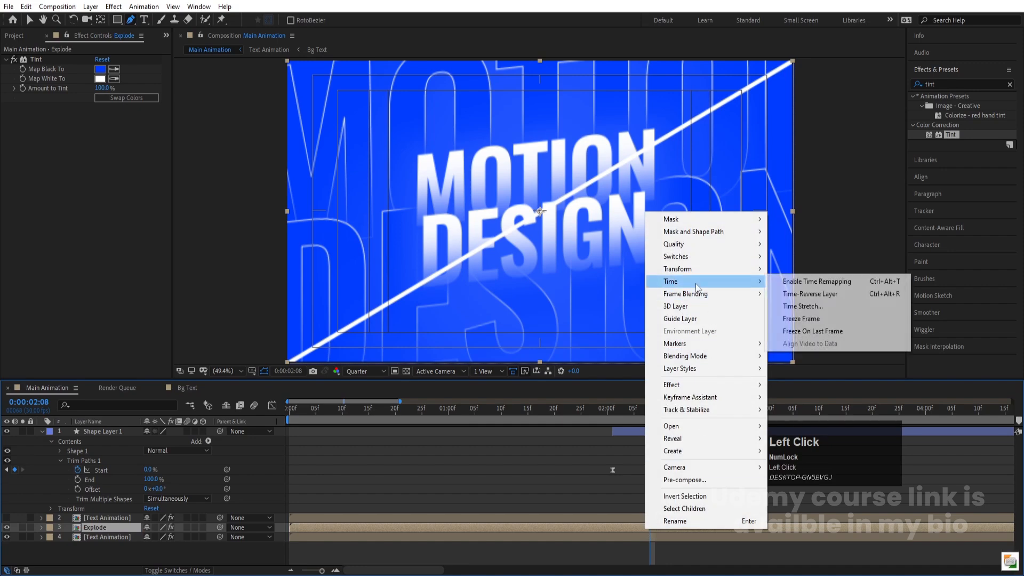
pyautogui.click(813, 320)
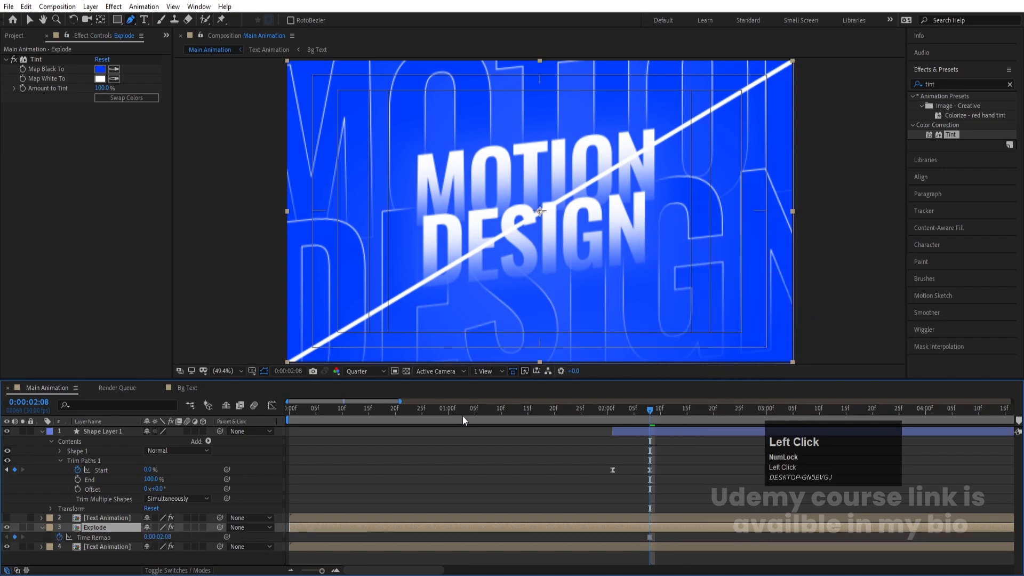
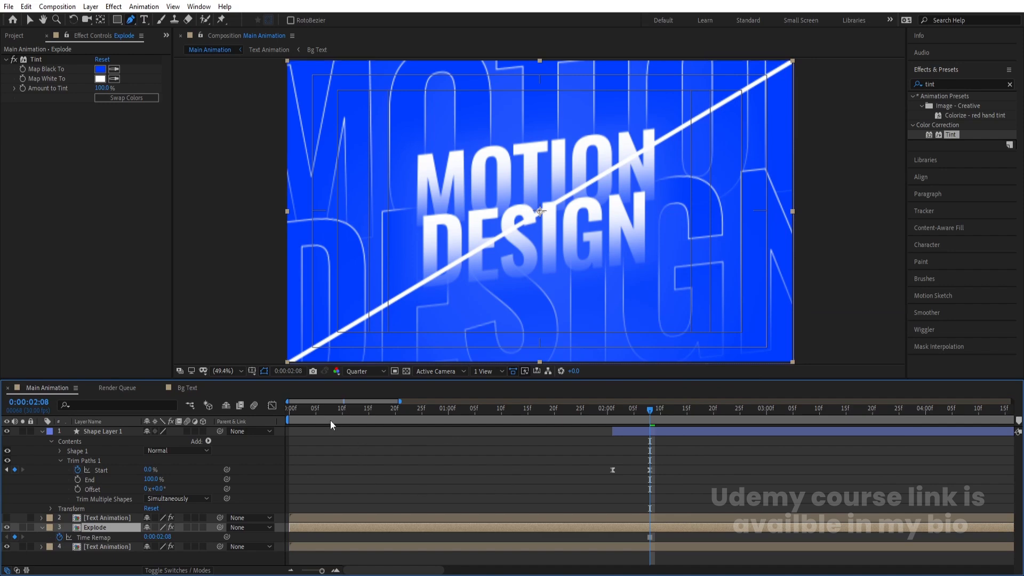
# Step: Set the shape fill color to red with no stroke
pyautogui.click(673, 457)
pyautogui.press('u')
pyautogui.press('u')
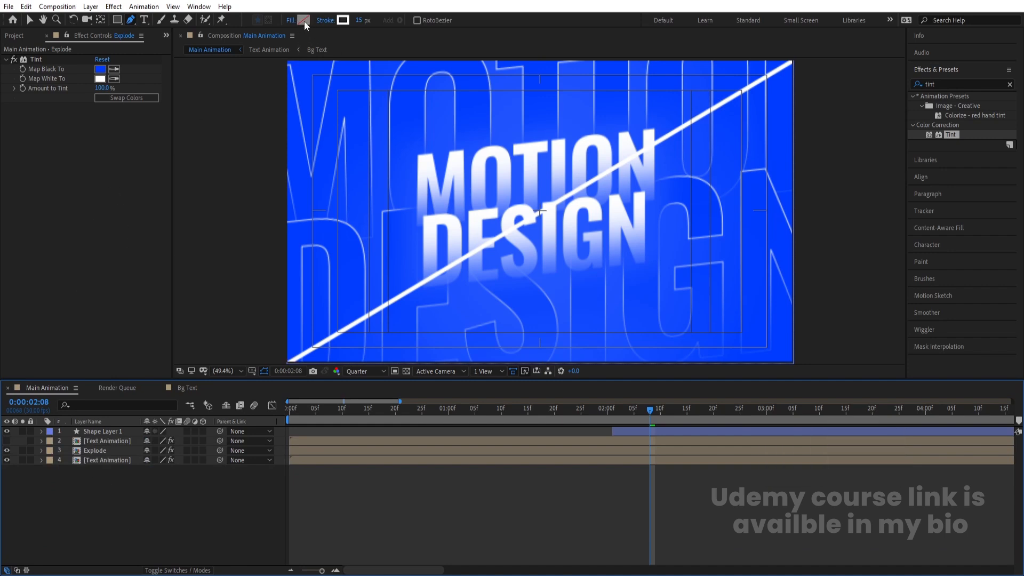
pyautogui.click(325, 20)
pyautogui.click(455, 257)
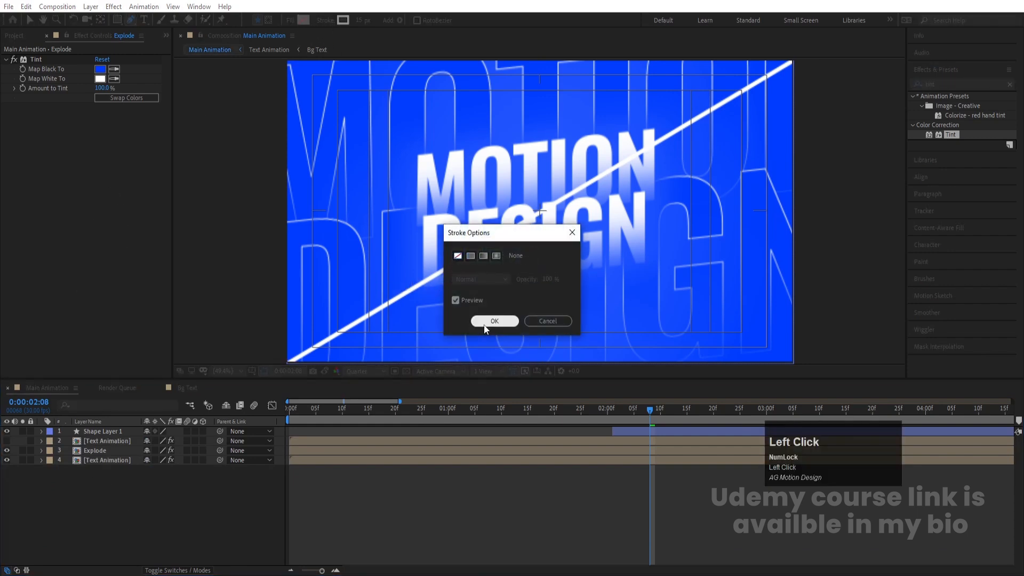
pyautogui.click(495, 320)
pyautogui.click(303, 21)
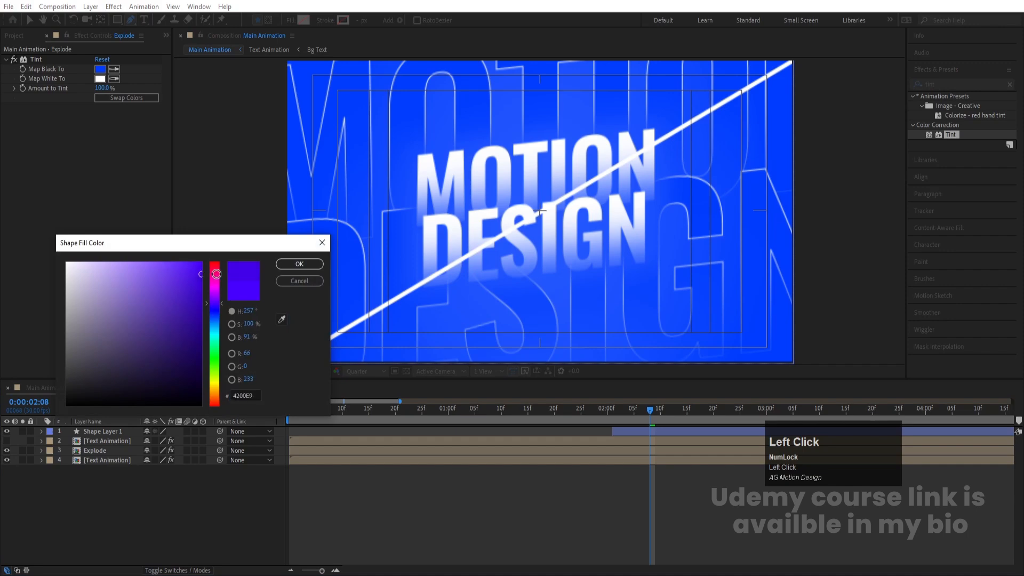
pyautogui.moveTo(220, 274); pyautogui.dragTo(216, 261)
pyautogui.click(299, 263)
# Step: Draw a closed red polygon with the Pen tool covering the area below the diagonal line
pyautogui.scroll(-2, 327, 318)
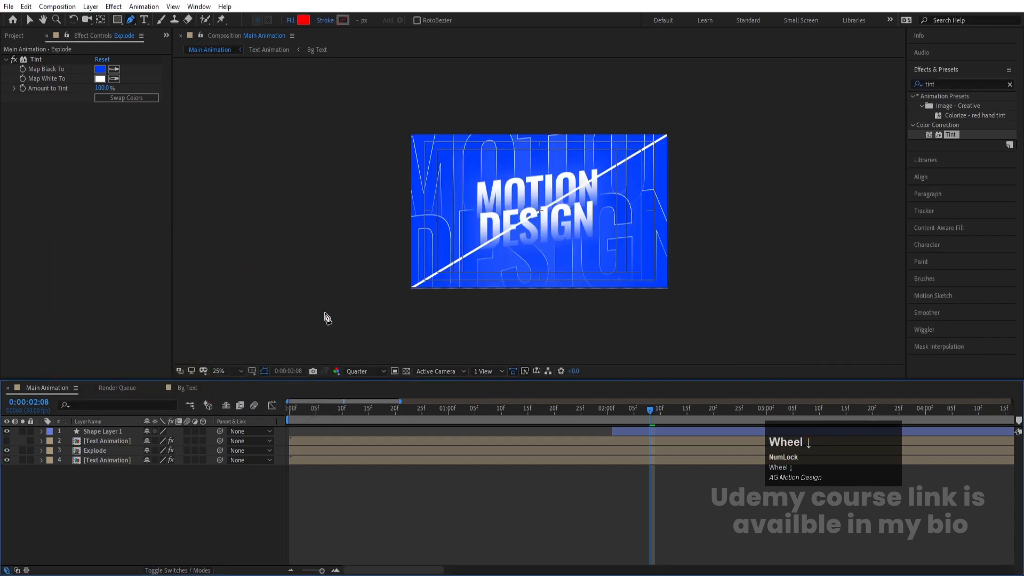
pyautogui.click(411, 289)
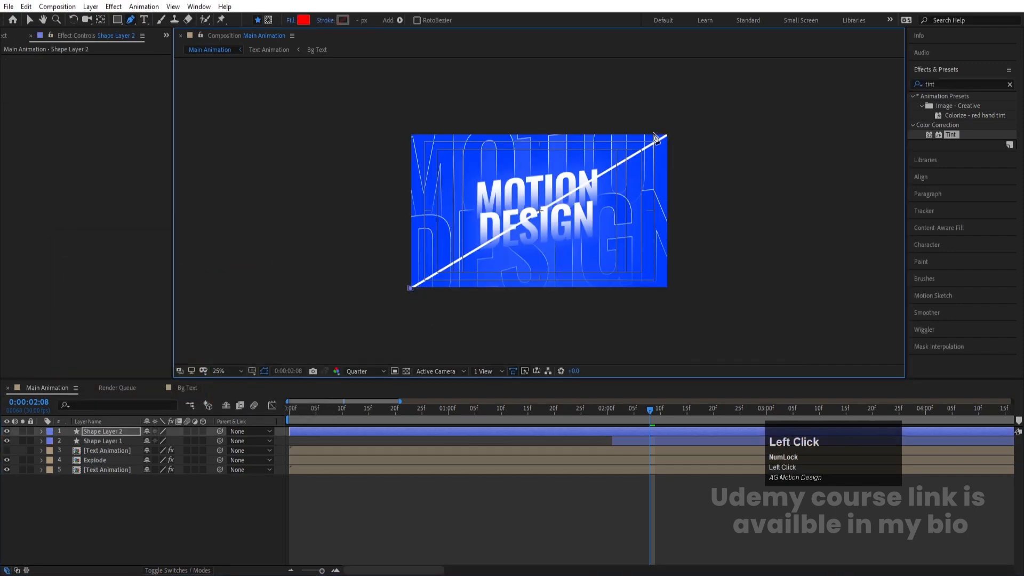
pyautogui.click(670, 134)
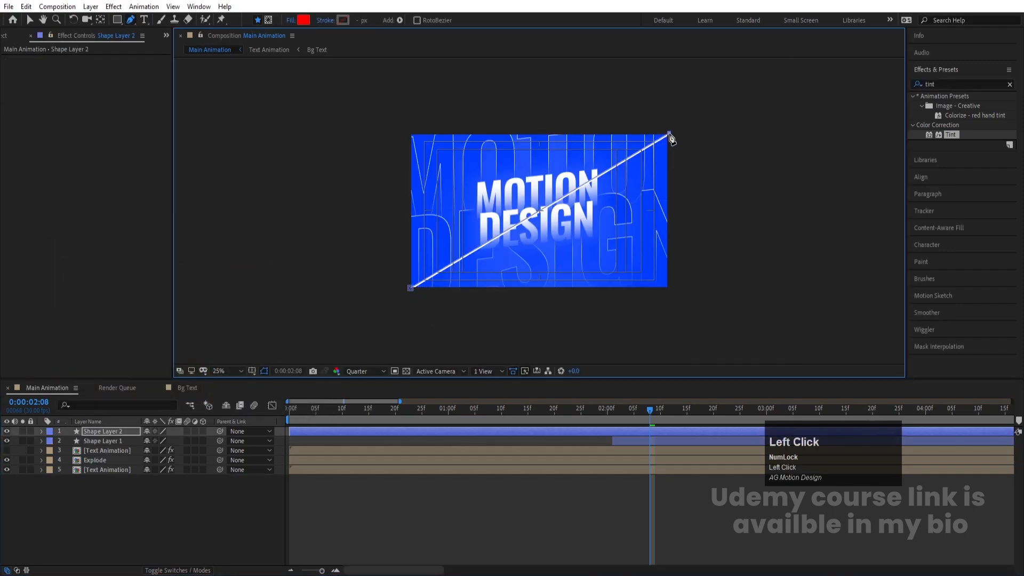
pyautogui.click(694, 294)
pyautogui.click(529, 335)
pyautogui.click(416, 324)
pyautogui.click(411, 290)
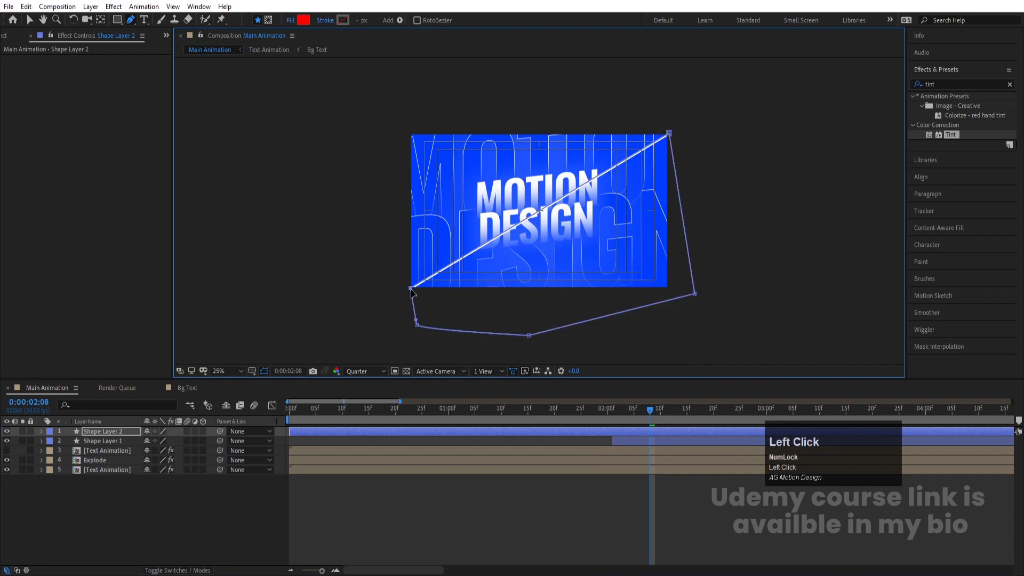
# Step: Rename the new shape layer as mask
pyautogui.click(103, 431)
pyautogui.press('Return')
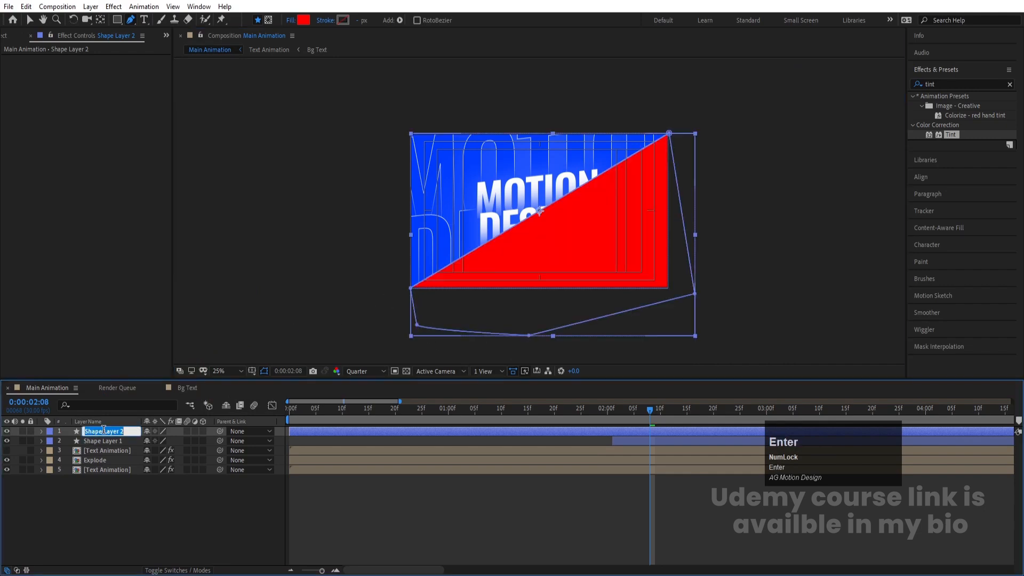
pyautogui.write('mask')
pyautogui.press('Return')
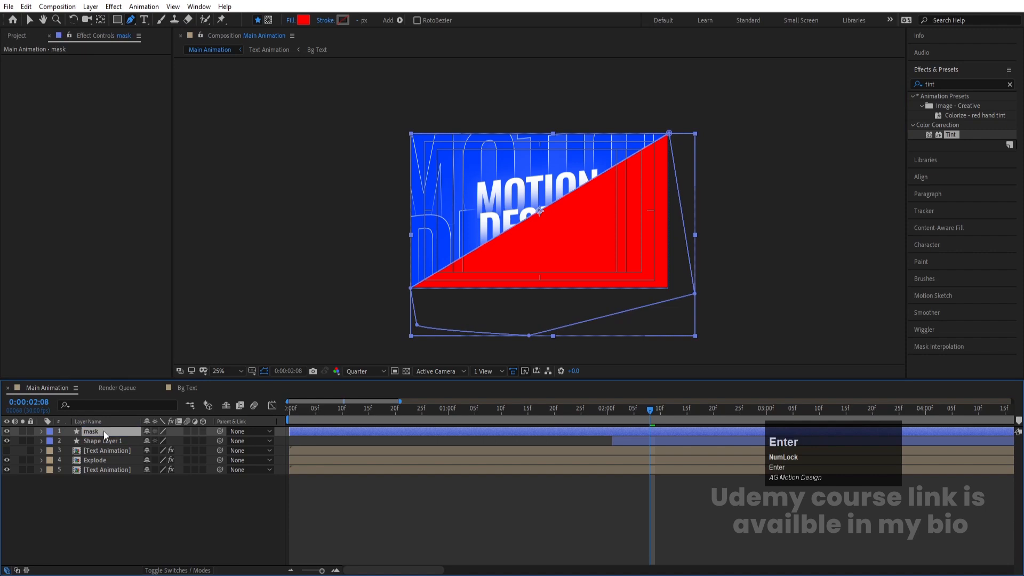
# Step: Place the mask layer above Explode and set Explode's track matte to Alpha Matte "mask"
pyautogui.moveTo(103, 431); pyautogui.dragTo(107, 456)
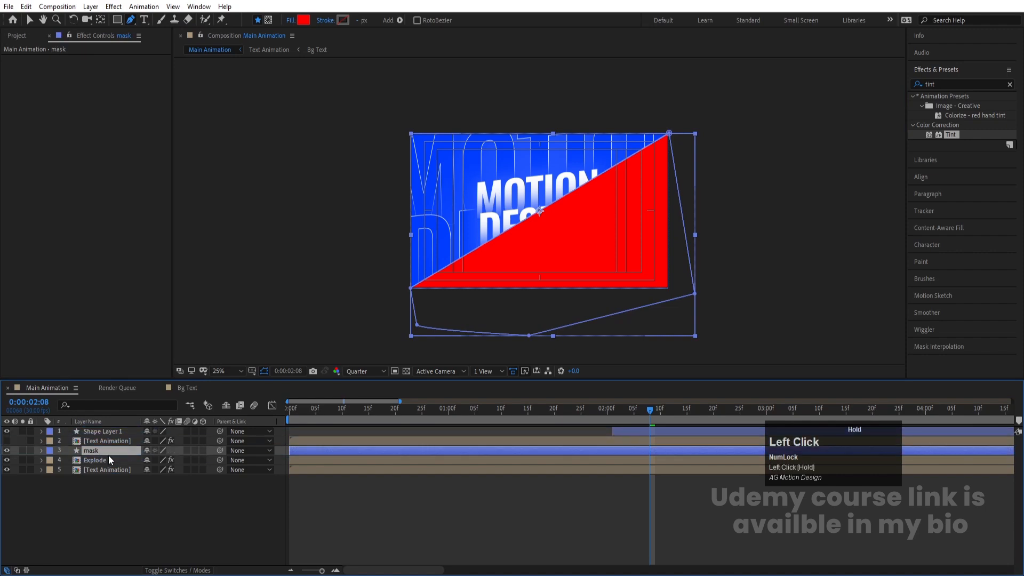
pyautogui.click(94, 462)
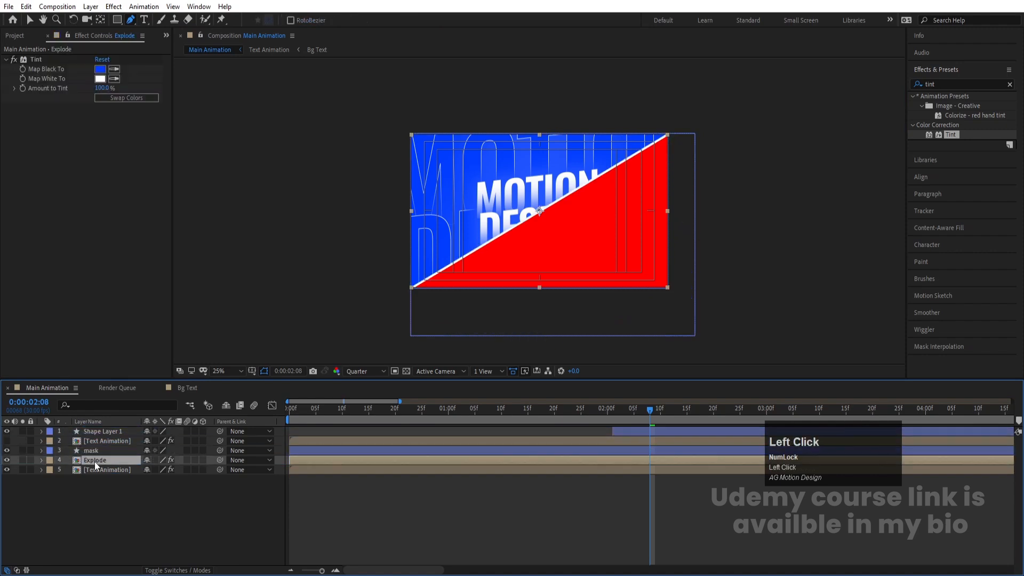
pyautogui.press('F4')
pyautogui.click(217, 461)
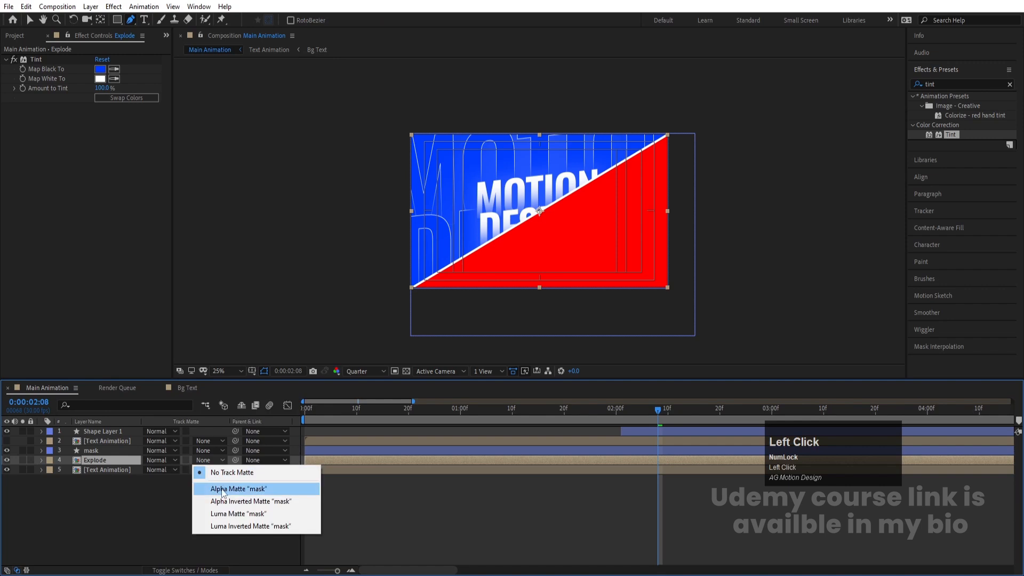
pyautogui.click(223, 489)
pyautogui.click(136, 533)
# Step: Pre-compose the Explode and mask layers into a new composition named Explosion
pyautogui.click(110, 462)
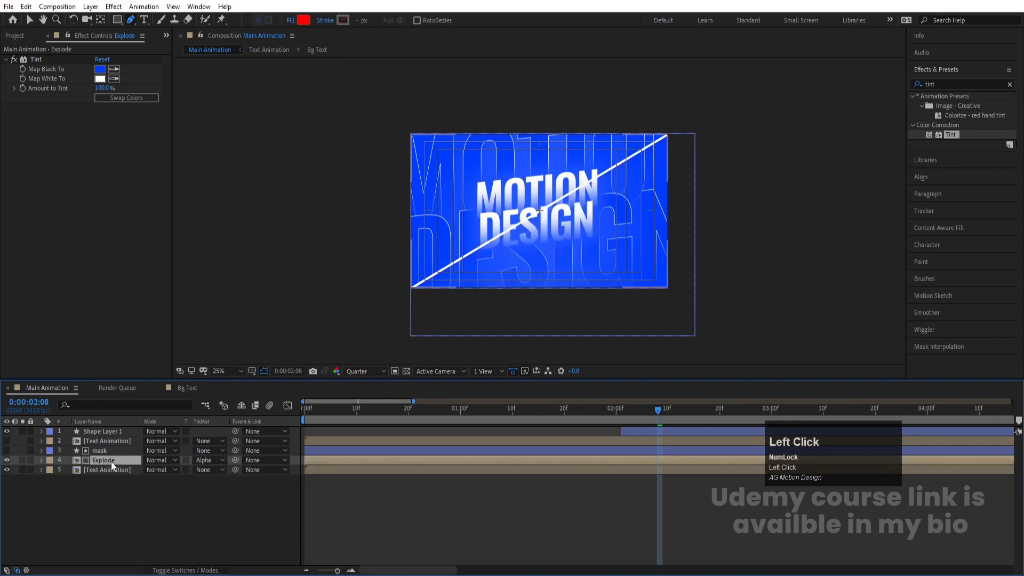
pyautogui.keyDown('shift'); pyautogui.click(107, 452); pyautogui.keyUp('shift')
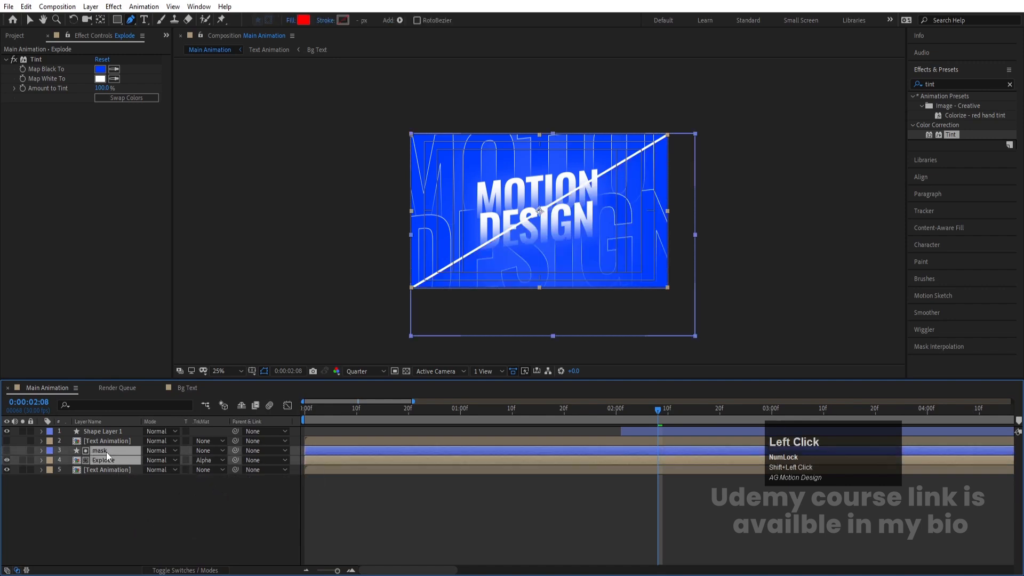
pyautogui.hotkey('ctrl', 'shift', 'c')
pyautogui.write('Explos')
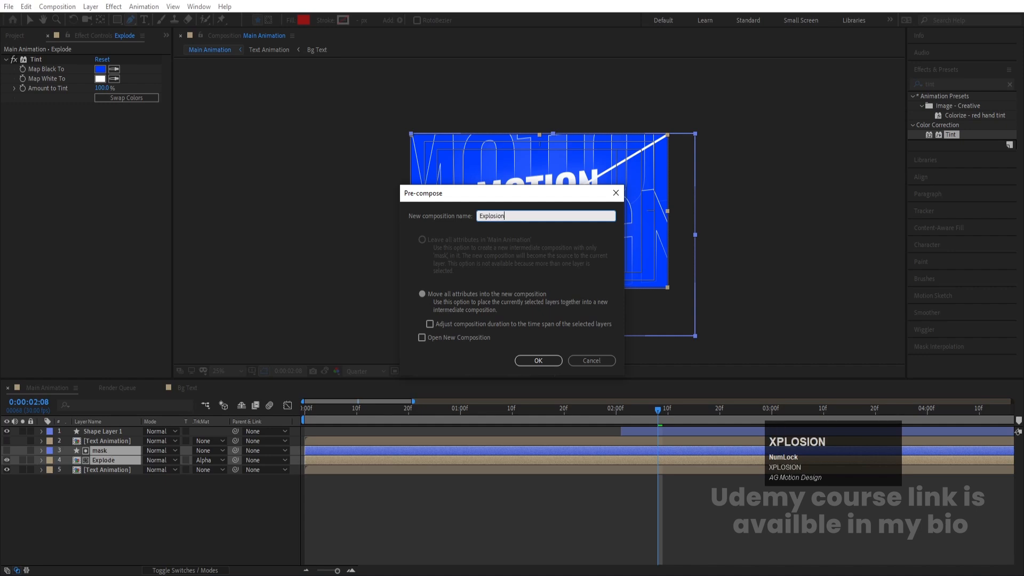
pyautogui.write('ion')
pyautogui.press('Return')
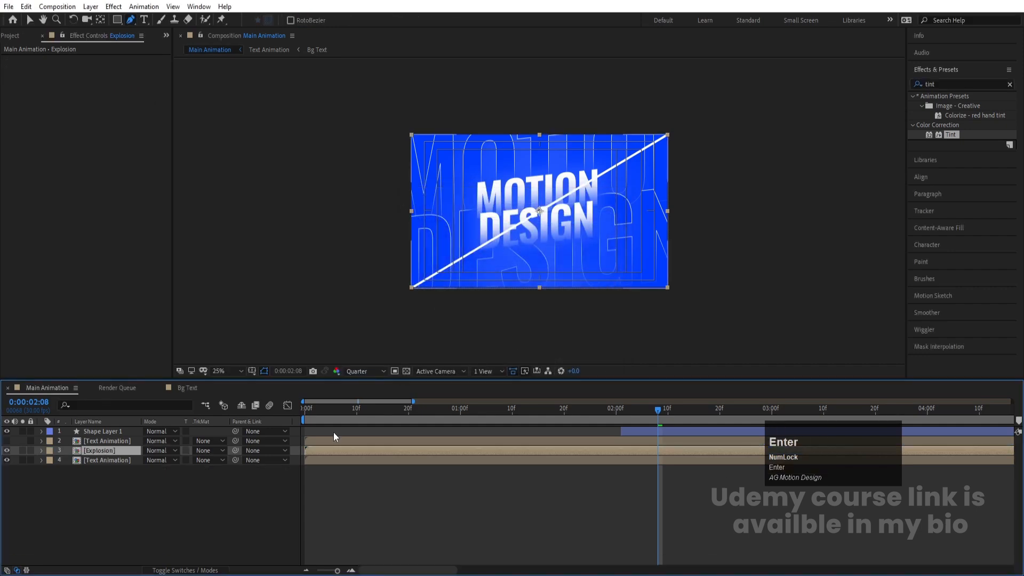
# Step: Apply the CC Pixel Polly effect to the Explosion layer and preview it
pyautogui.moveTo(331, 416); pyautogui.dragTo(181, 440)
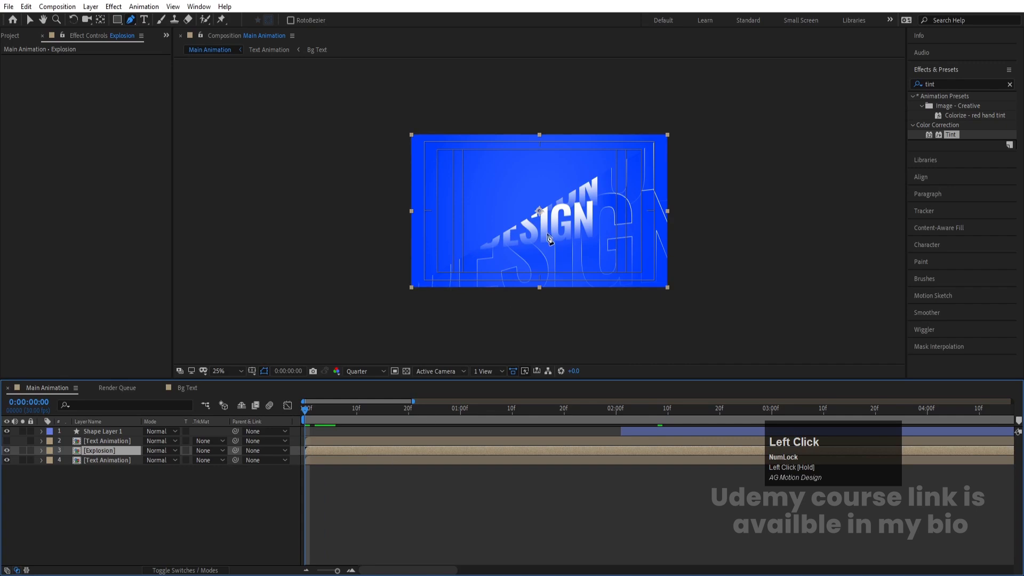
pyautogui.scroll(2, 587, 212)
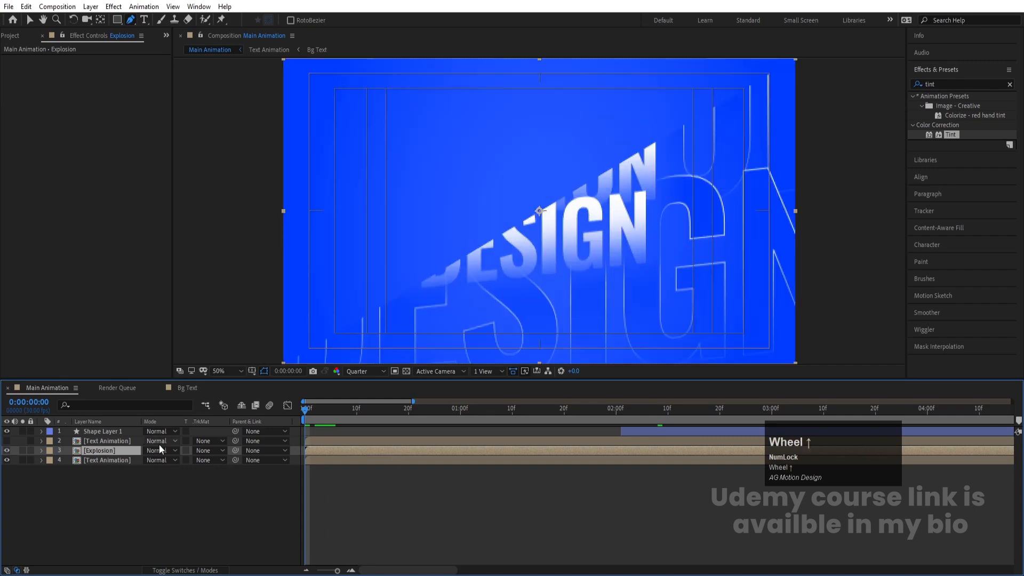
pyautogui.click(940, 83)
pyautogui.hotkey('ctrl', 'a')
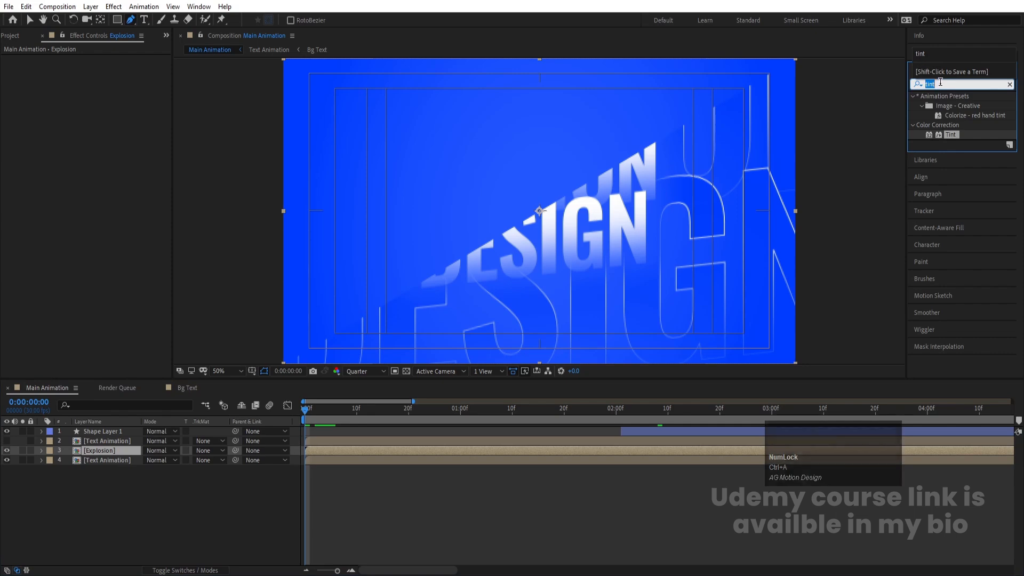
pyautogui.write('pix')
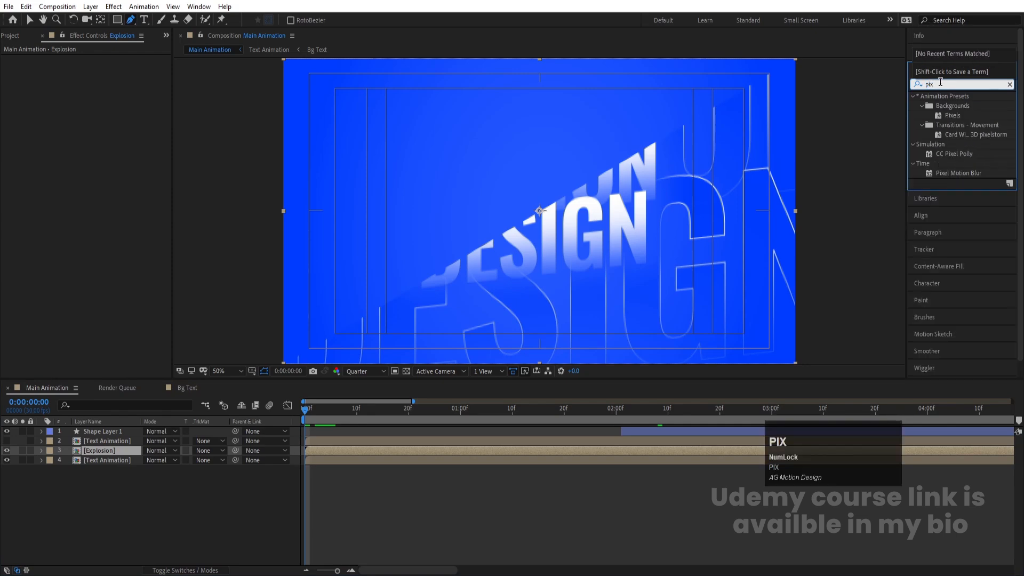
pyautogui.doubleClick(954, 154)
pyautogui.press('space')
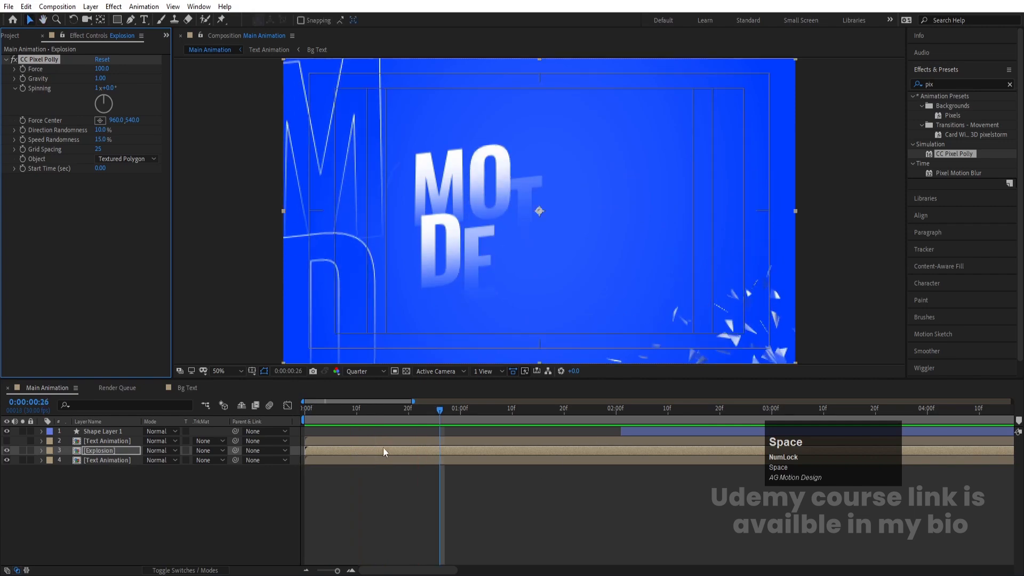
# Step: Set CC Pixel Polly's Force to 253.0 and Force Center to 960.0, 917.8
pyautogui.moveTo(427, 409); pyautogui.dragTo(364, 408)
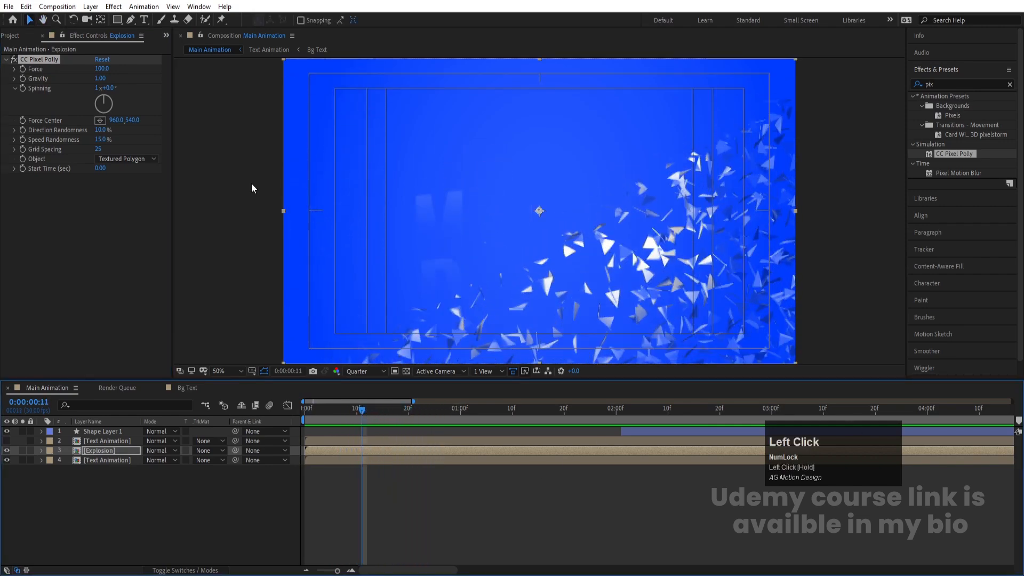
pyautogui.moveTo(101, 69); pyautogui.dragTo(184, 68)
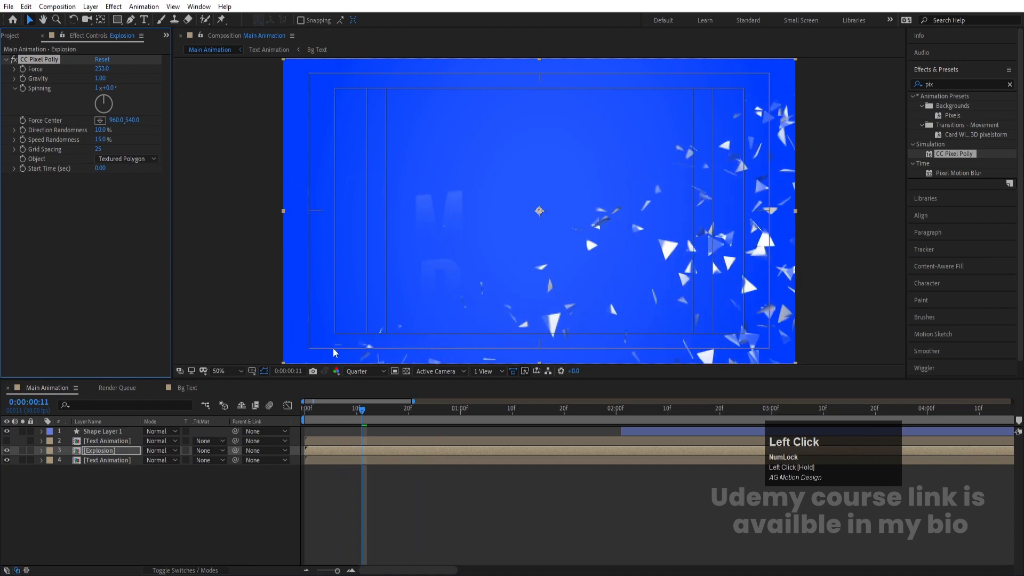
pyautogui.moveTo(374, 408); pyautogui.dragTo(331, 414)
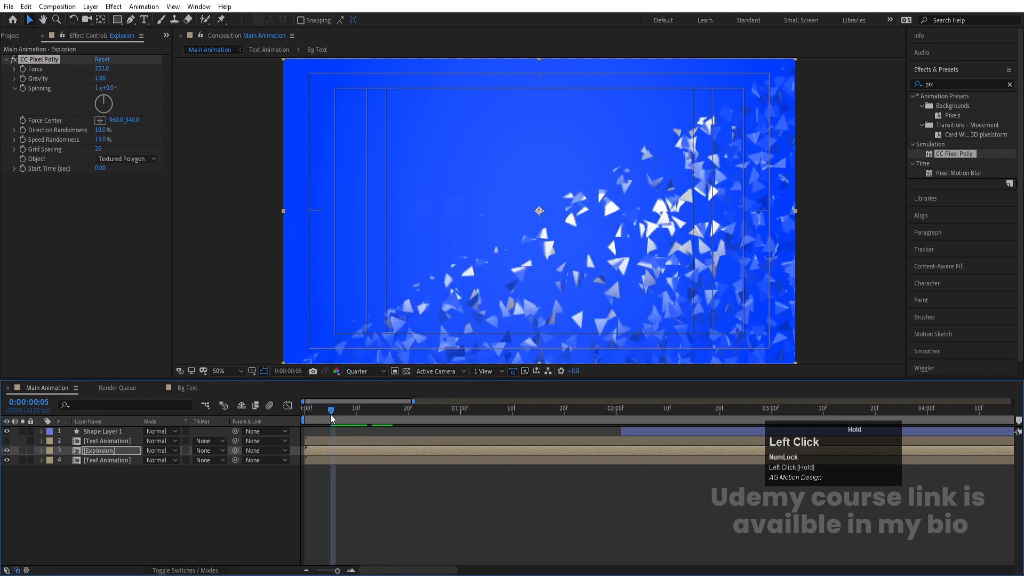
pyautogui.moveTo(132, 120); pyautogui.dragTo(274, 182)
pyautogui.press('space')
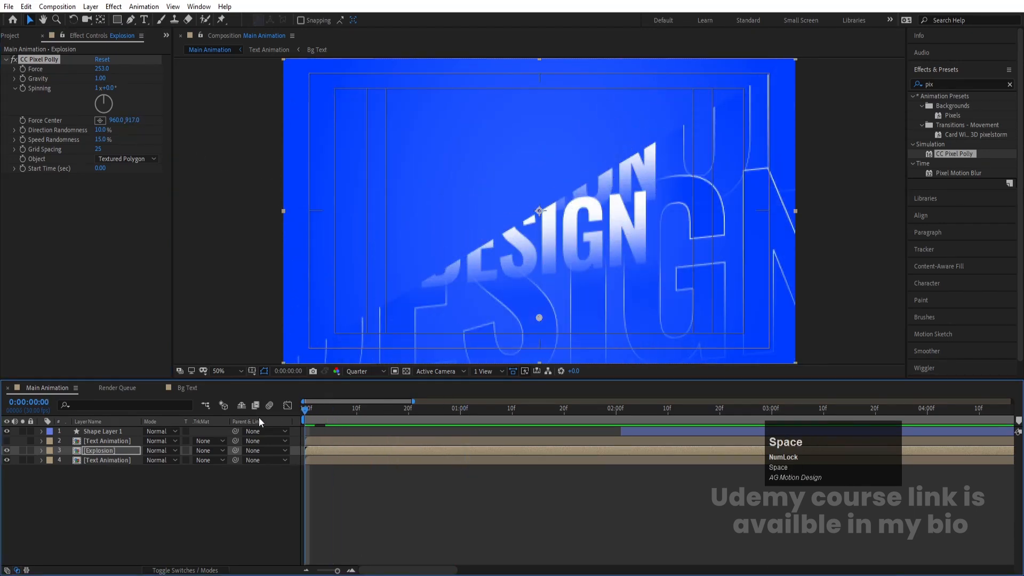
# Step: Move the Explosion layer to start at 0:00:02:00 and preview the result
pyautogui.click(616, 415)
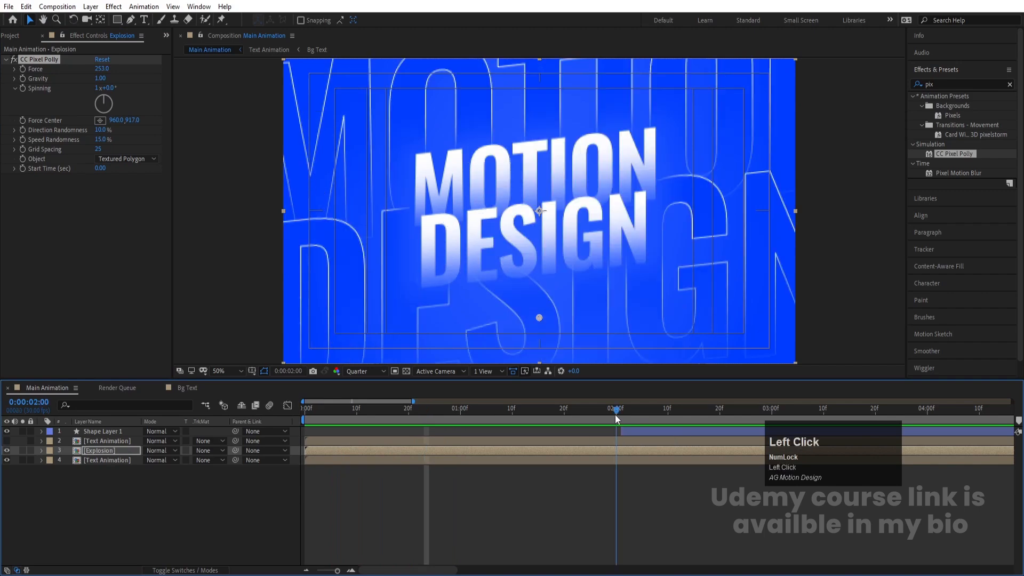
pyautogui.press('[')
pyautogui.moveTo(626, 417); pyautogui.dragTo(207, 437)
pyautogui.press('Num_Lock')
pyautogui.press('space')
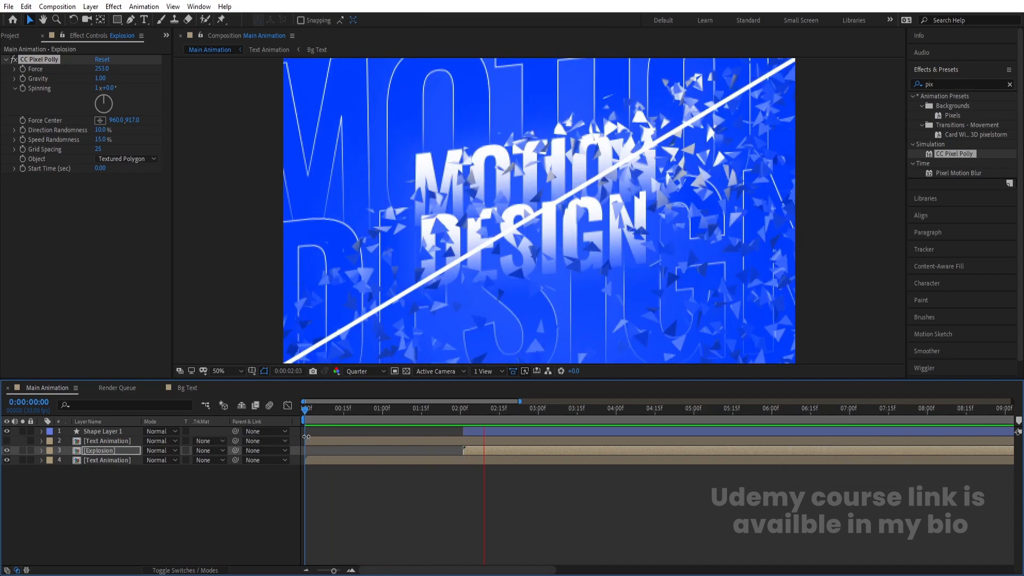
pyautogui.press('space')
# Step: Turn on visibility of the pink-tinted Text Animation layer at 0:00:02:01
pyautogui.click(470, 411)
pyautogui.moveTo(470, 411); pyautogui.dragTo(463, 411)
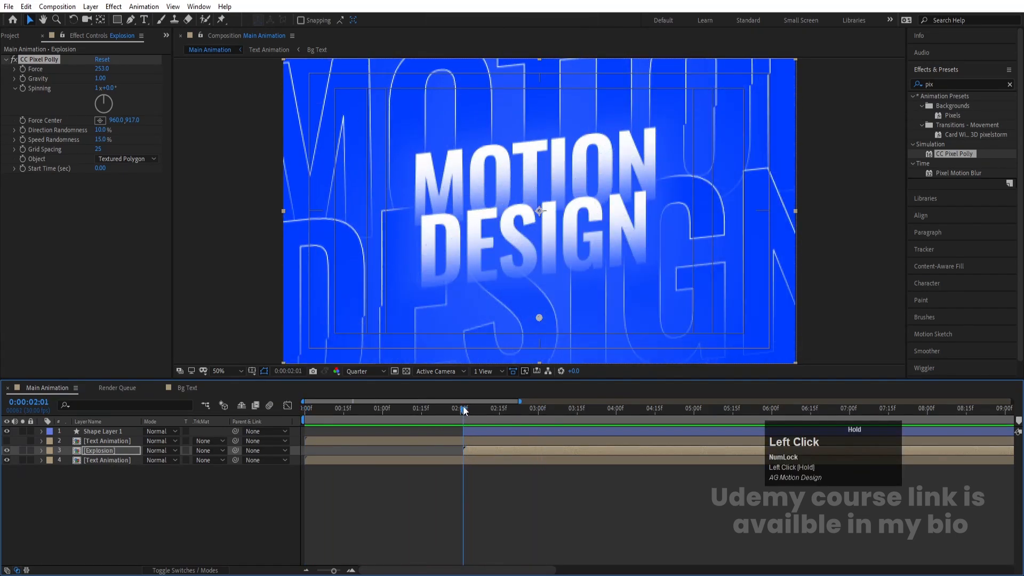
pyautogui.click(90, 443)
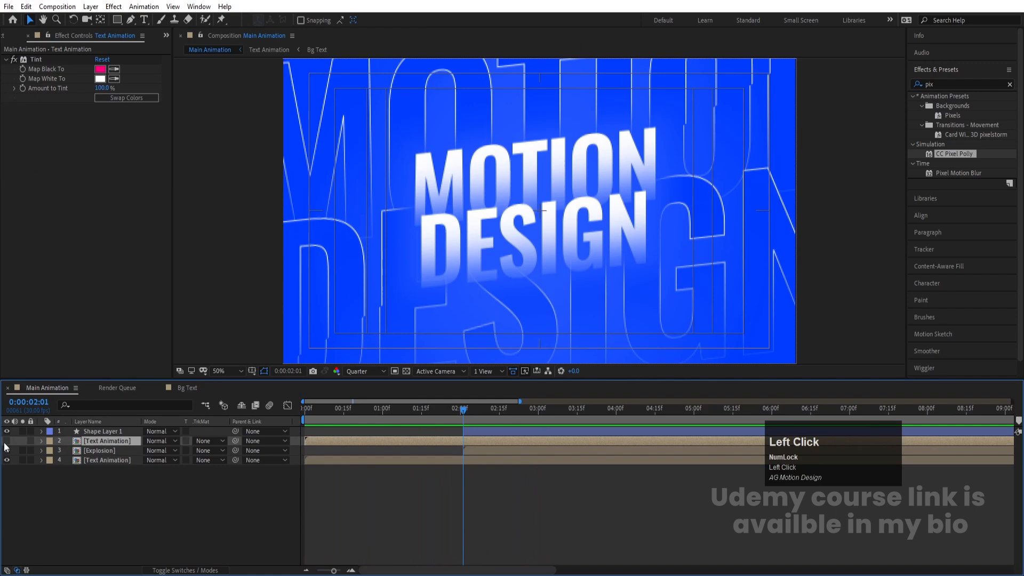
pyautogui.click(6, 441)
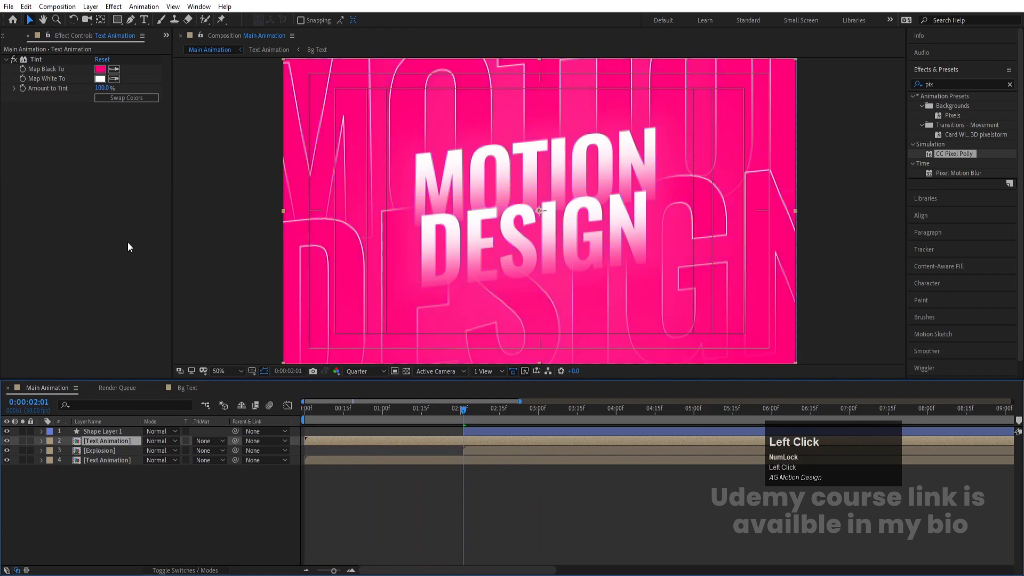
# Step: Move the pink-tinted Text Animation layer to the bottom and start it at 0:00:02:01
pyautogui.moveTo(100, 440); pyautogui.dragTo(109, 482)
pyautogui.press('[')
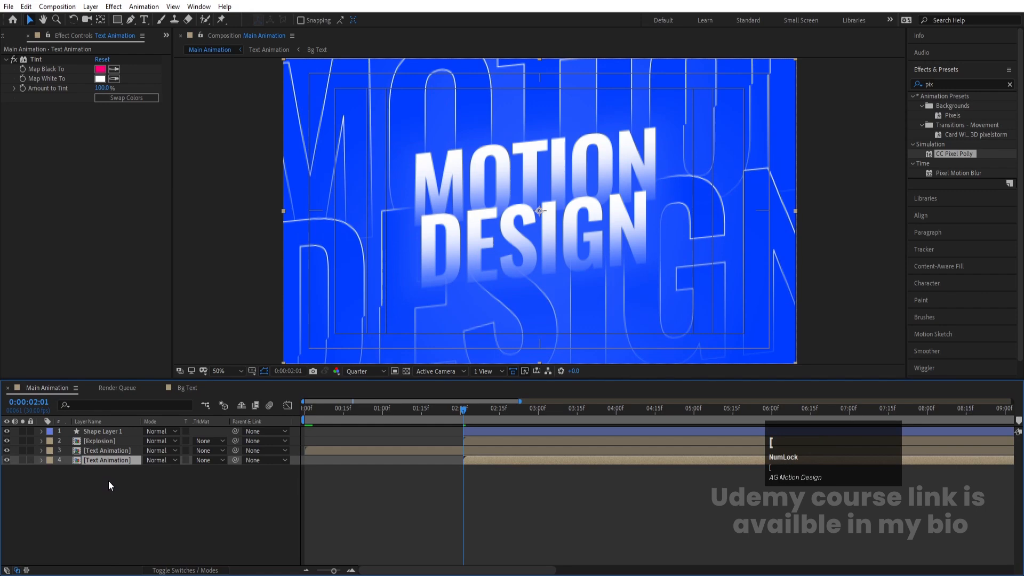
pyautogui.press('space')
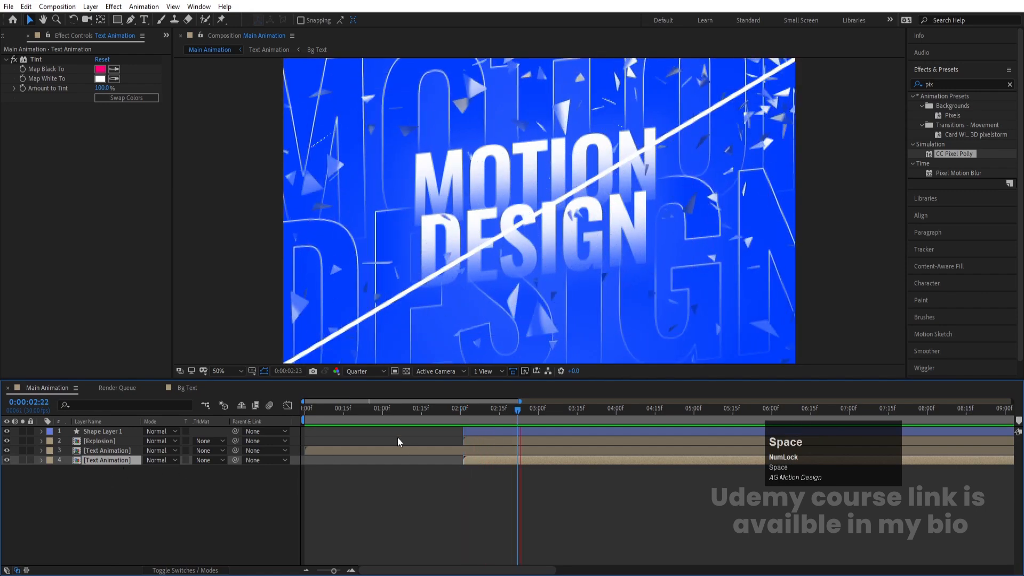
# Step: Preview the composition from the start
pyautogui.click(116, 451)
pyautogui.press('space')
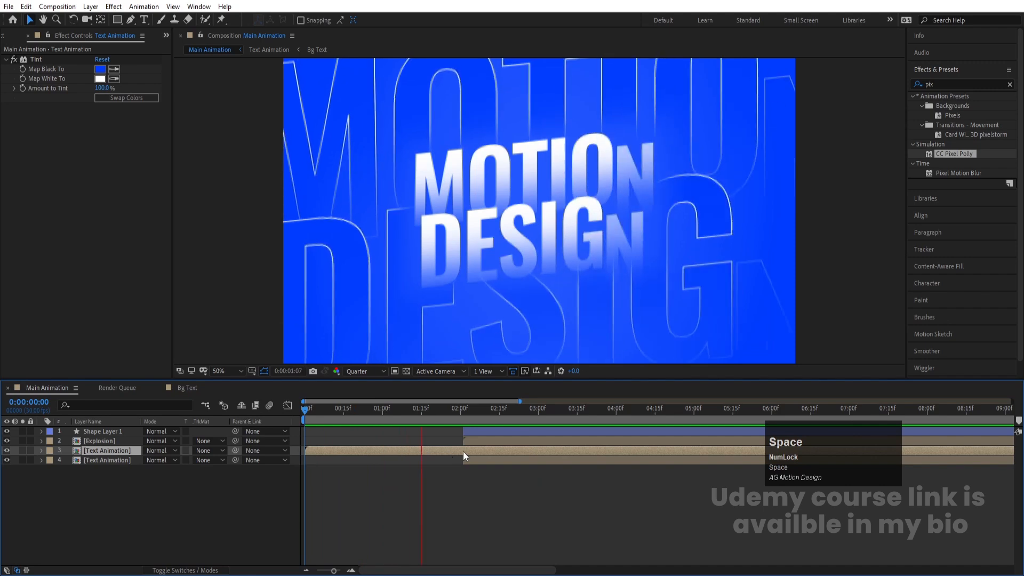
pyautogui.press('space')
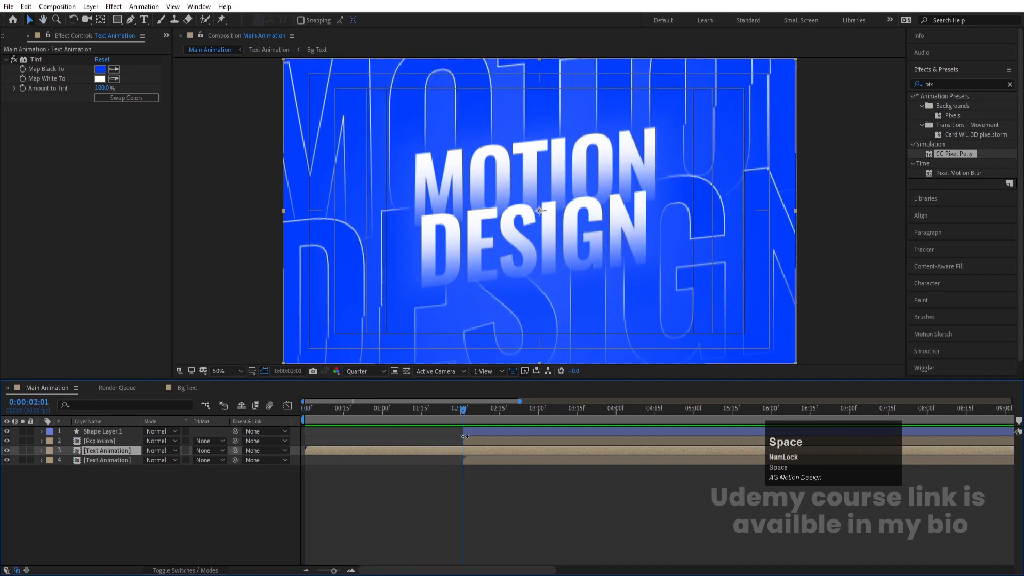
# Step: Copy the mask layer from the Explosion precomp and paste it into Main Animation above the Text Animation layers
pyautogui.doubleClick(465, 439)
pyautogui.click(101, 430)
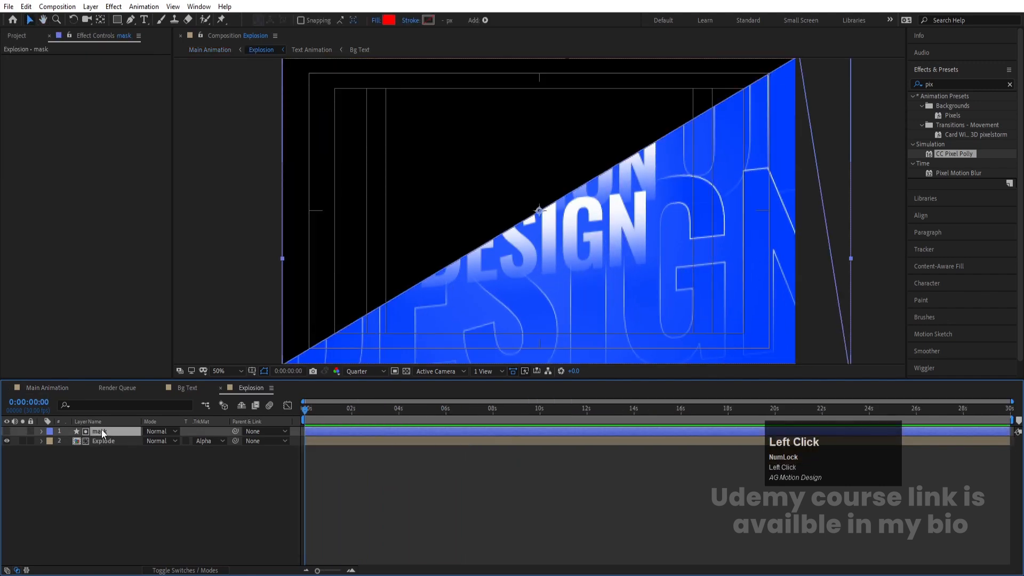
pyautogui.click(60, 388)
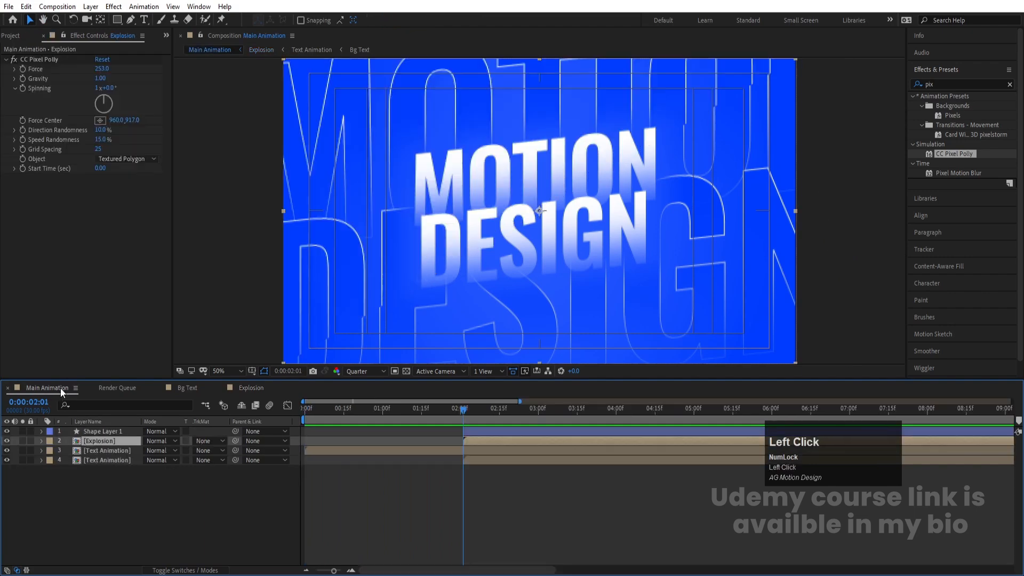
pyautogui.click(449, 447)
pyautogui.hotkey('ctrl', 'v')
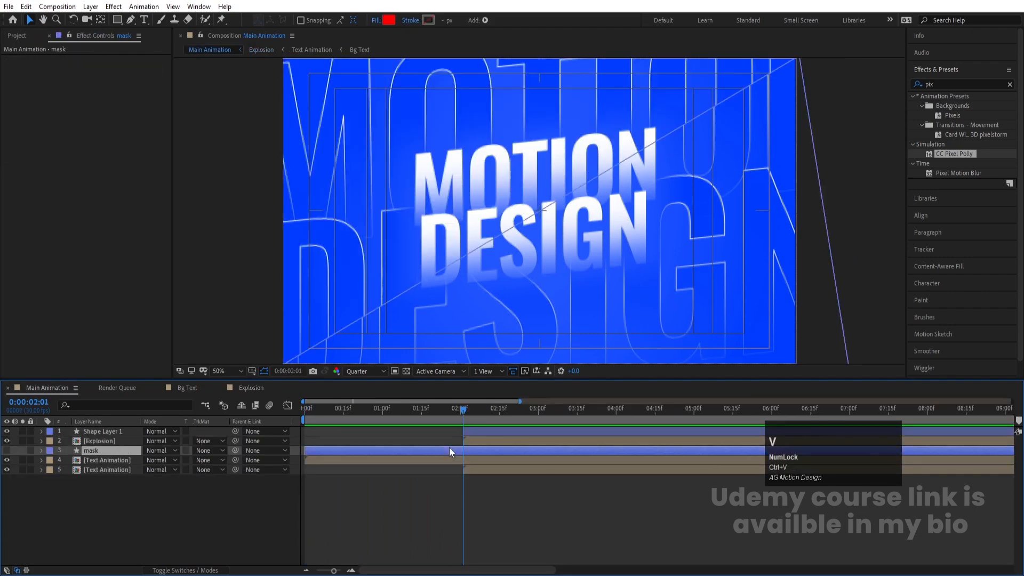
# Step: Split the upper Text Animation layer at 0:00:02:01
pyautogui.click(131, 461)
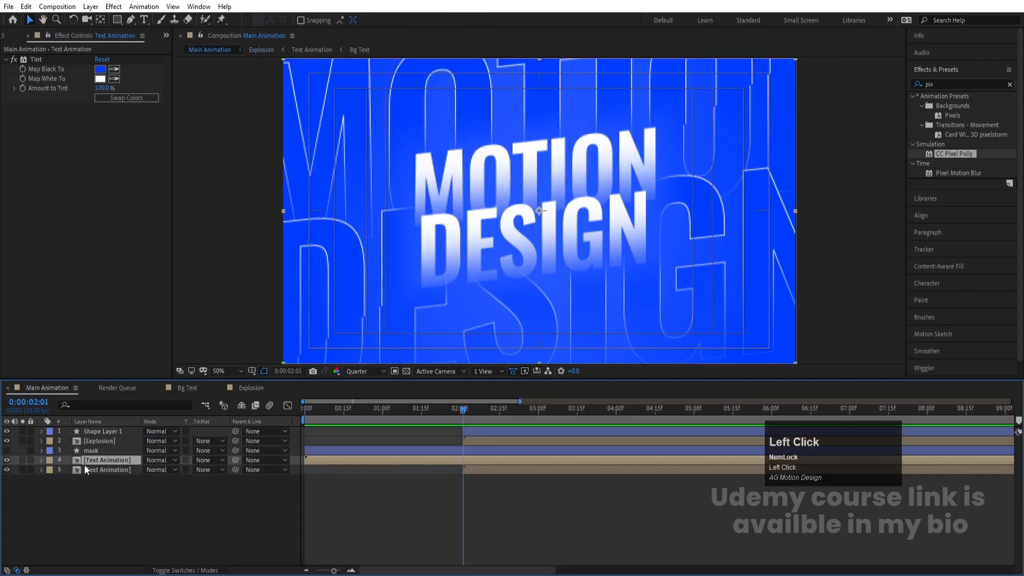
pyautogui.click(7, 461)
pyautogui.click(8, 460)
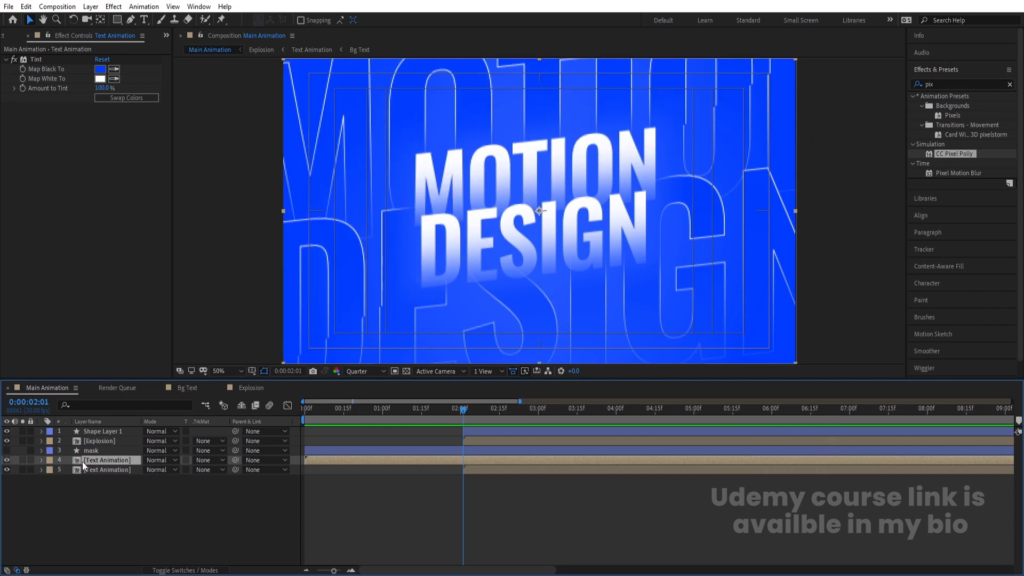
pyautogui.hotkey('ctrl', 'shift', 'd')
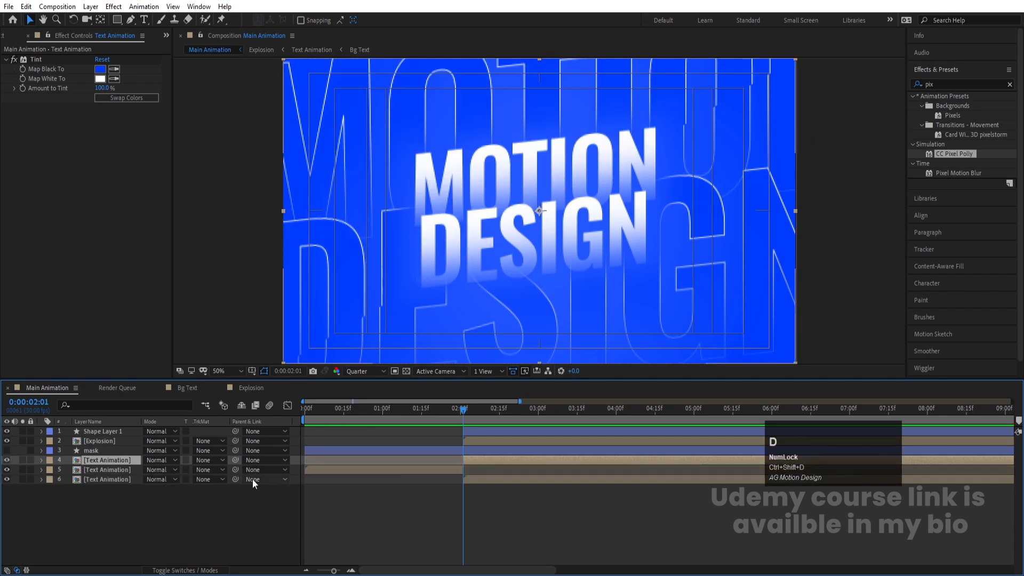
# Step: Set the split Text Animation layer's track matte to Alpha Inverted using the mask, and preview
pyautogui.click(203, 462)
pyautogui.click(216, 487)
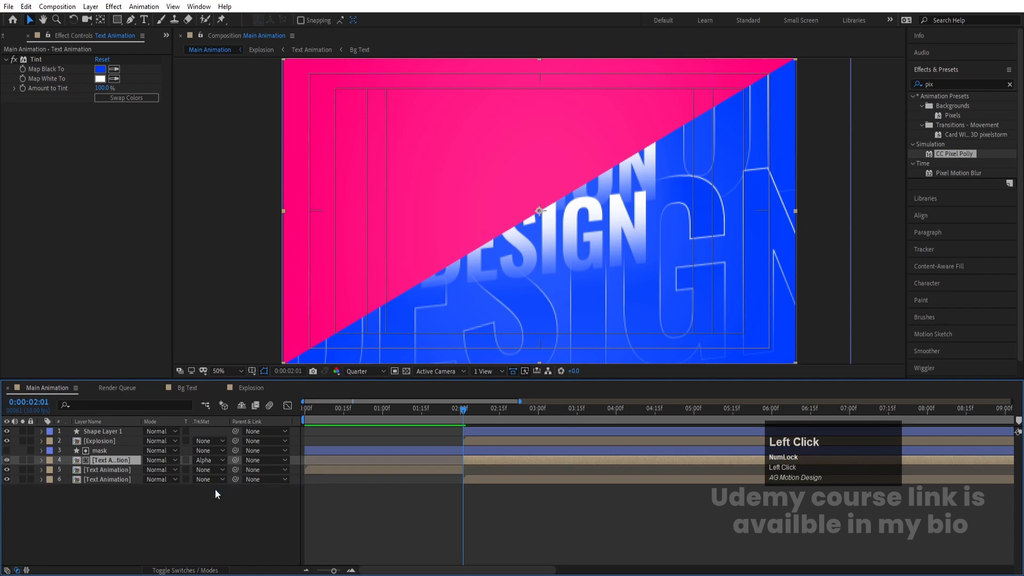
pyautogui.click(211, 460)
pyautogui.click(213, 499)
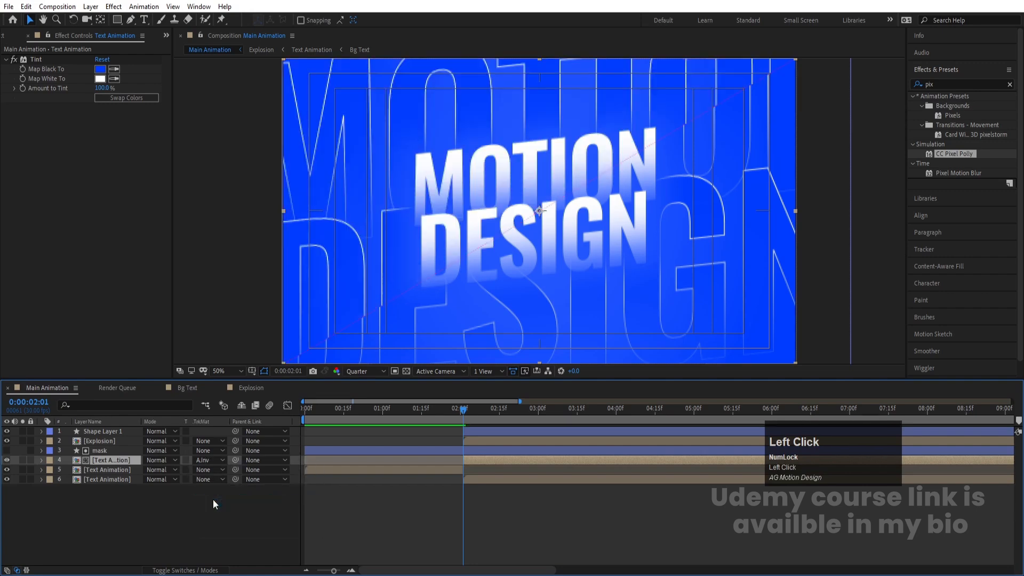
pyautogui.press('space')
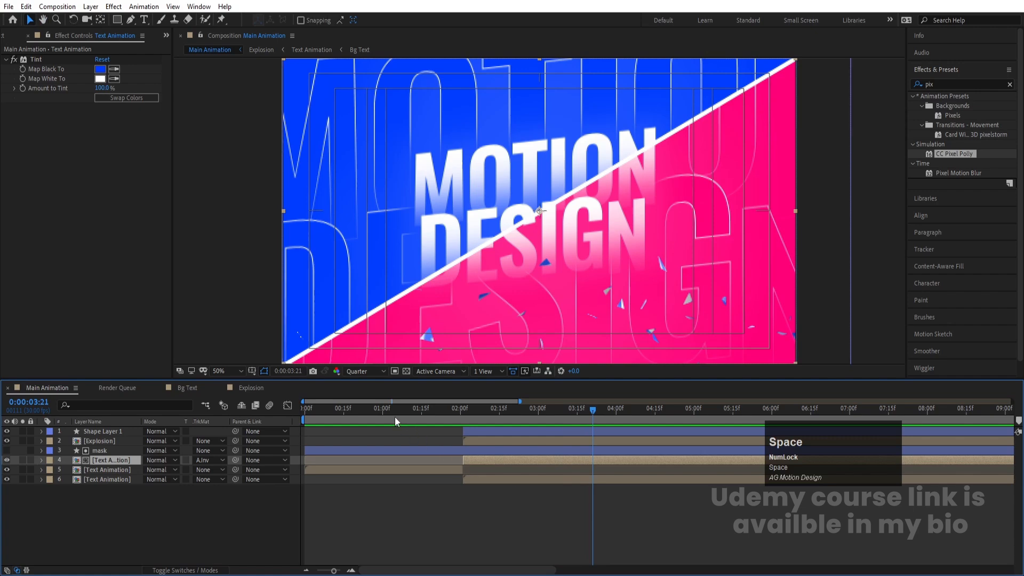
# Step: Move the bottom pink-tinted Text Animation layer to start at 0:00:00:00 and preview the composition
pyautogui.moveTo(395, 417); pyautogui.dragTo(252, 425)
pyautogui.click(484, 479)
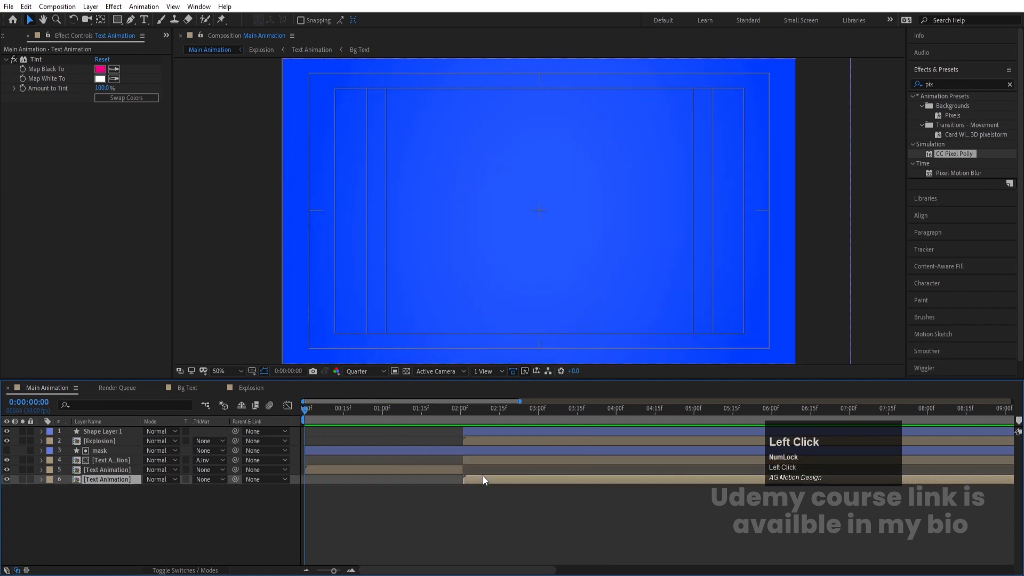
pyautogui.press('[')
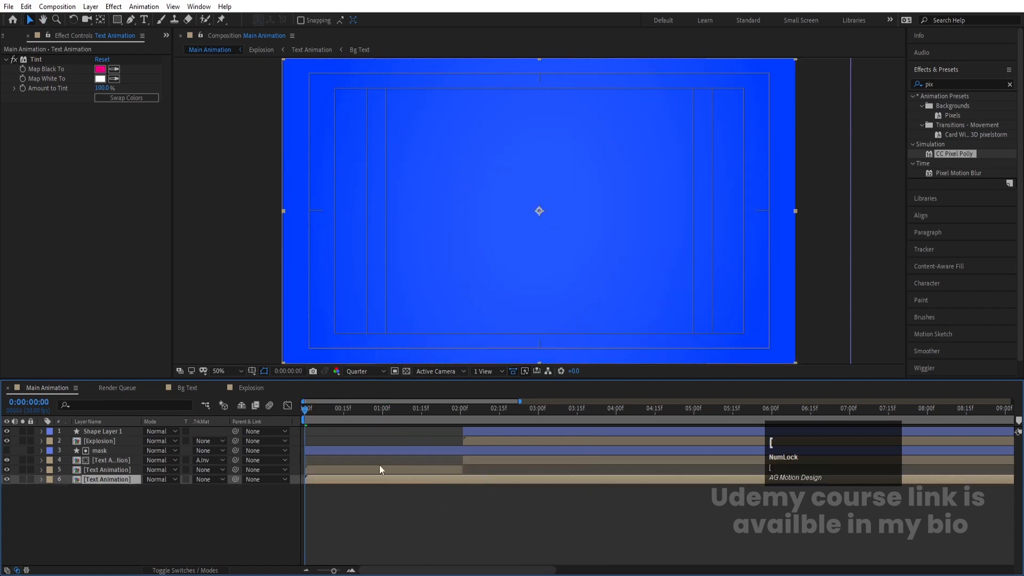
pyautogui.press('space')
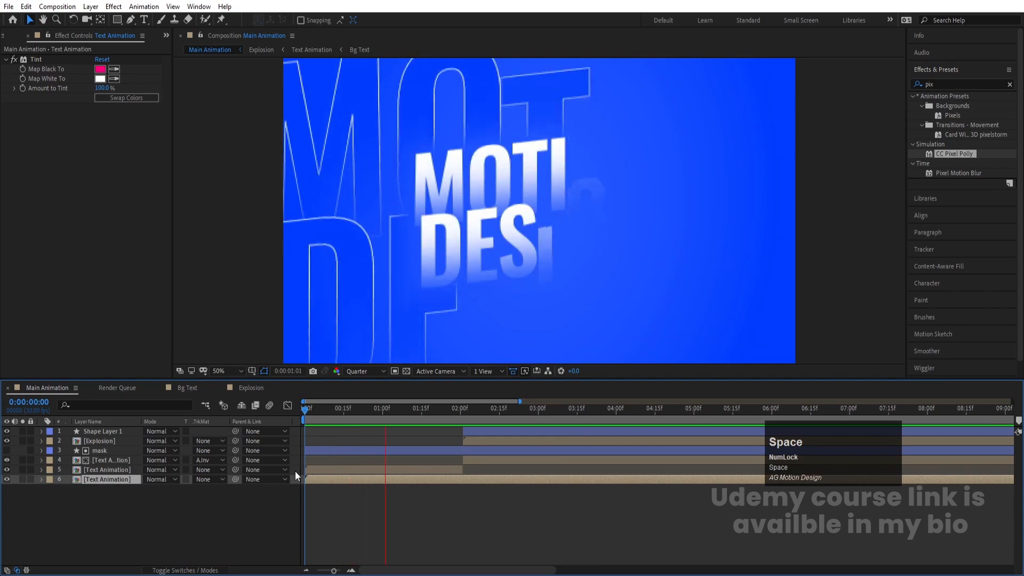
pyautogui.press('space')
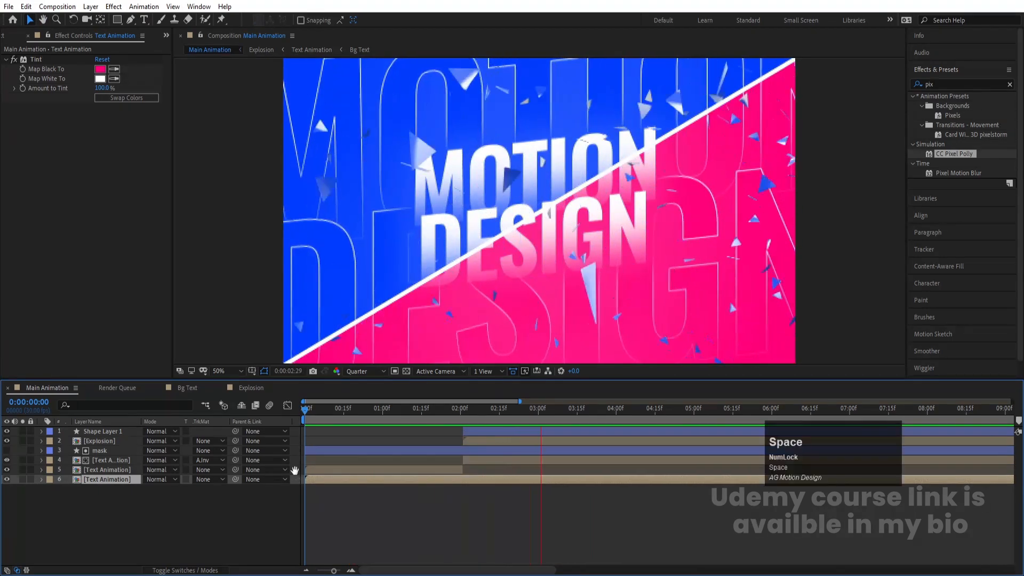
pyautogui.press('space')
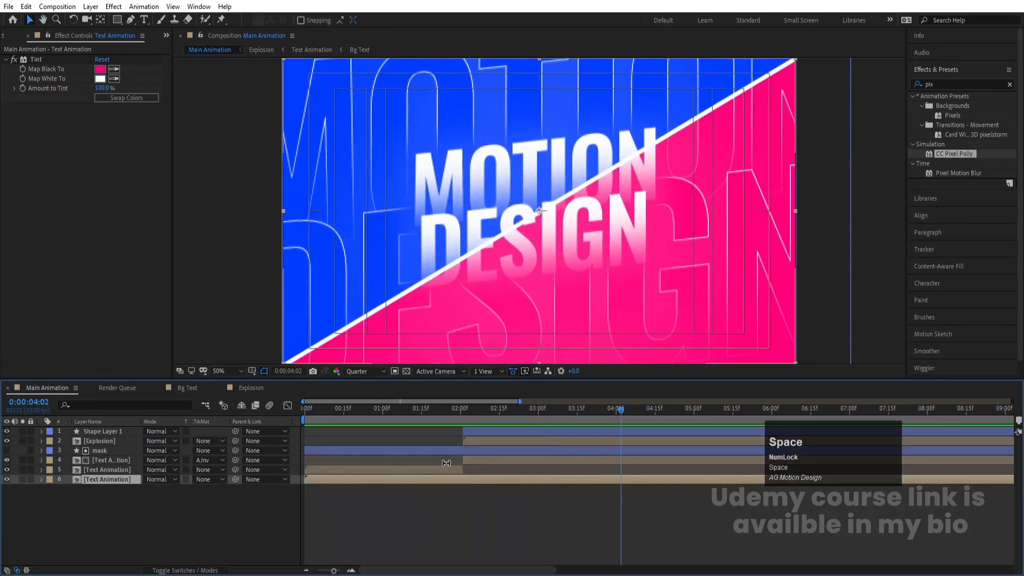
# Step: Reveal Shape Layer 1's Start keyframes and move the second keyframe to about 0:00:02:01
pyautogui.click(497, 431)
pyautogui.click(370, 370)
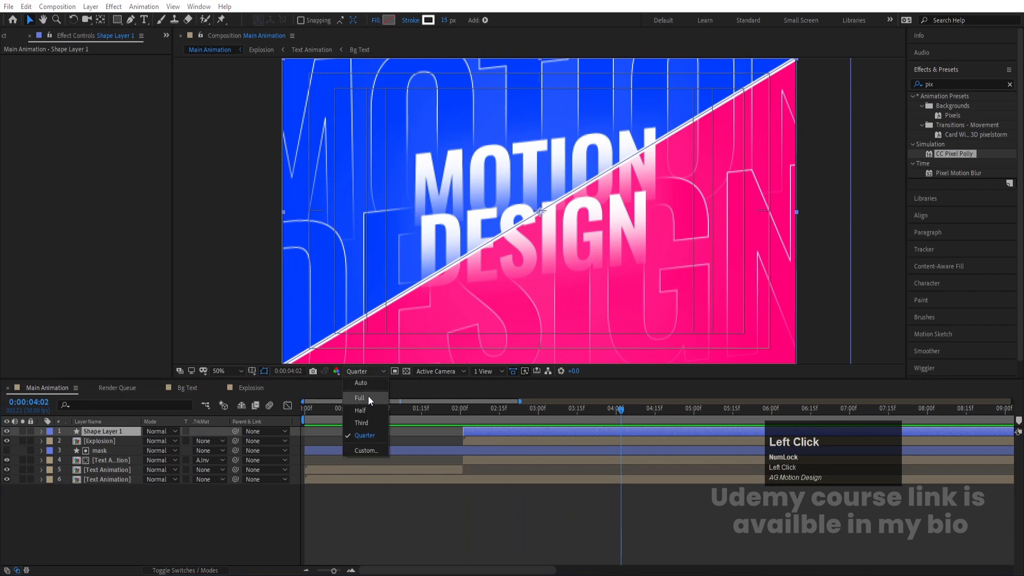
pyautogui.click(368, 396)
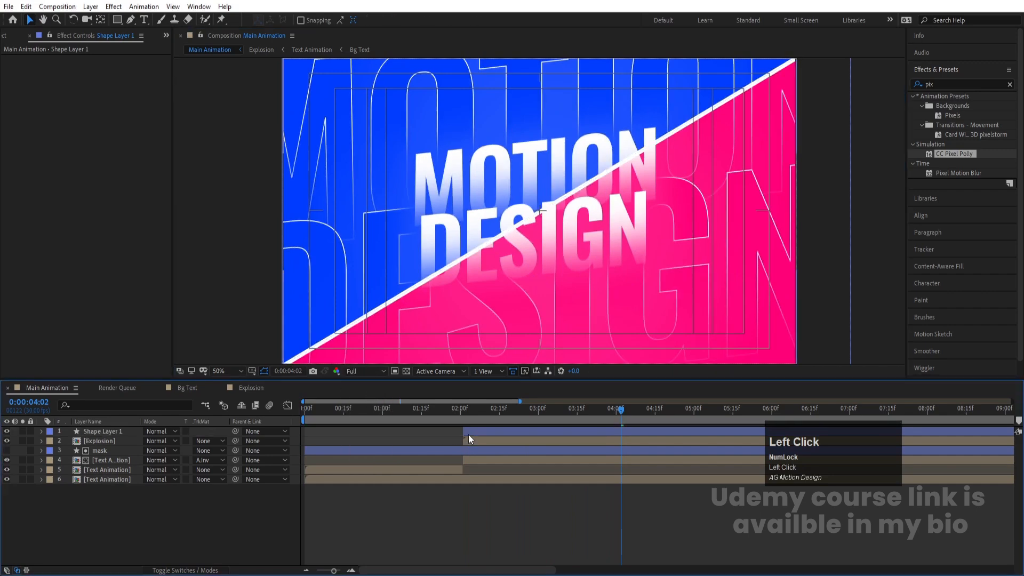
pyautogui.press('u')
pyautogui.moveTo(478, 434); pyautogui.dragTo(476, 435)
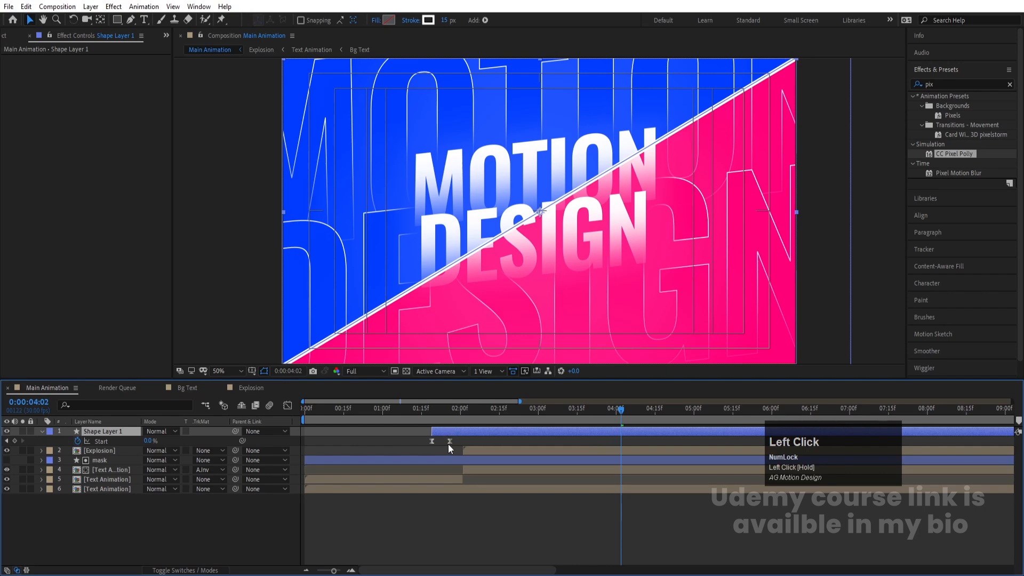
pyautogui.moveTo(457, 449); pyautogui.dragTo(462, 445)
# Step: Set the preview resolution to Quarter and preview the line animation from the start
pyautogui.click(431, 411)
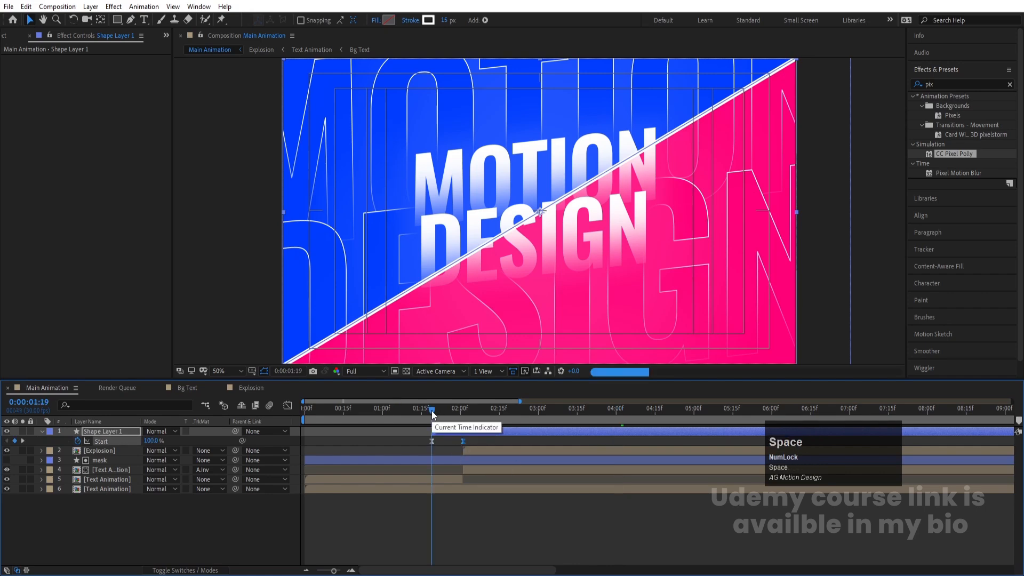
pyautogui.press('space')
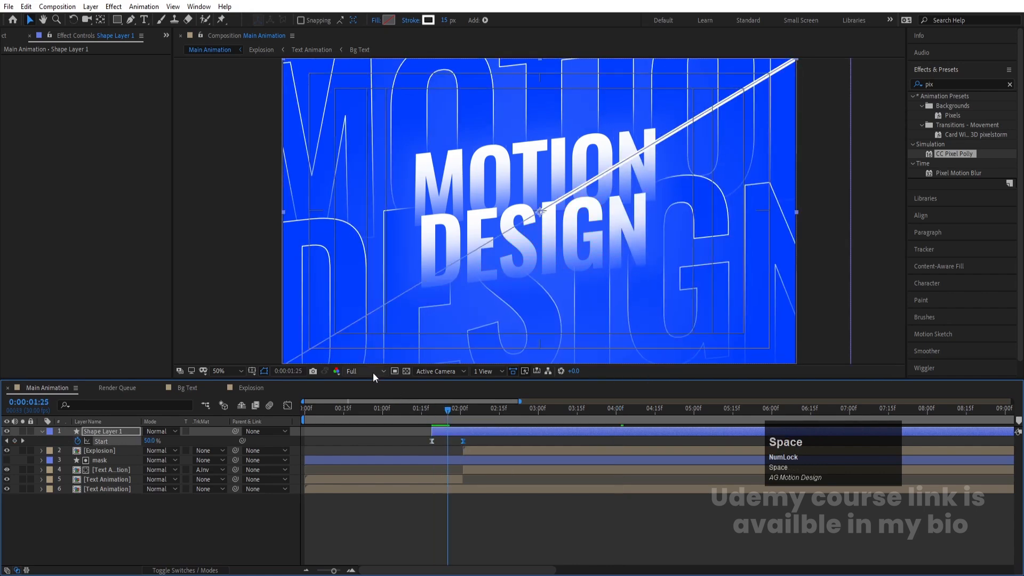
pyautogui.click(373, 372)
pyautogui.click(372, 435)
pyautogui.press('space')
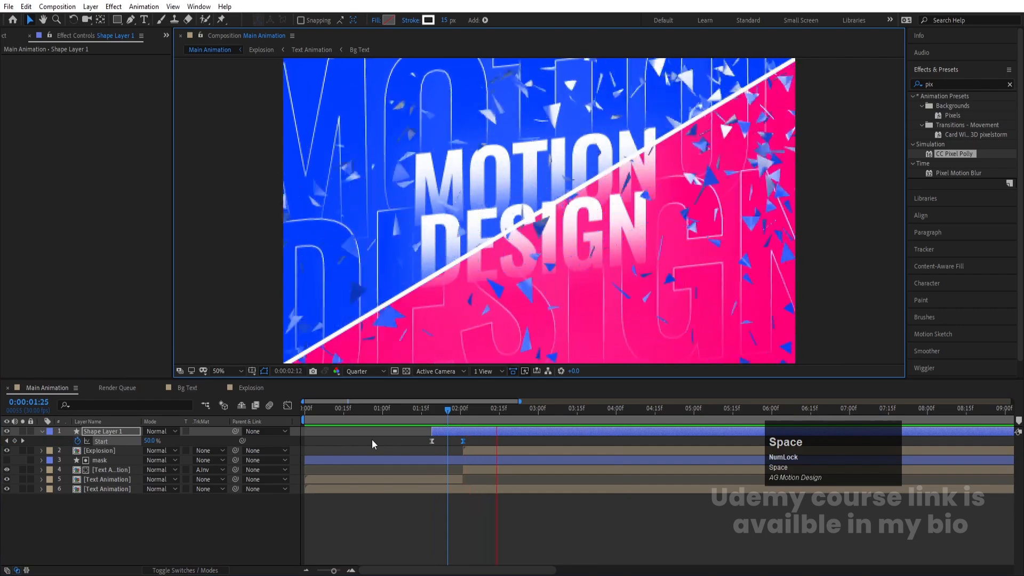
pyautogui.click(314, 415)
pyautogui.press('space')
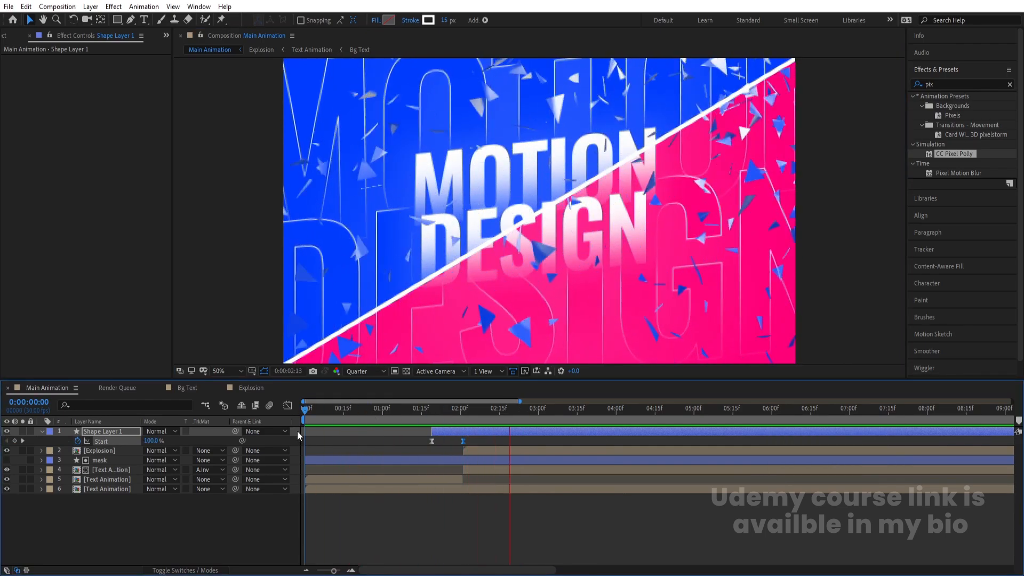
pyautogui.press('space')
# Step: Set the Explosion layer's CC Pixel Polly Gravity to 0.5 and preview
pyautogui.click(485, 450)
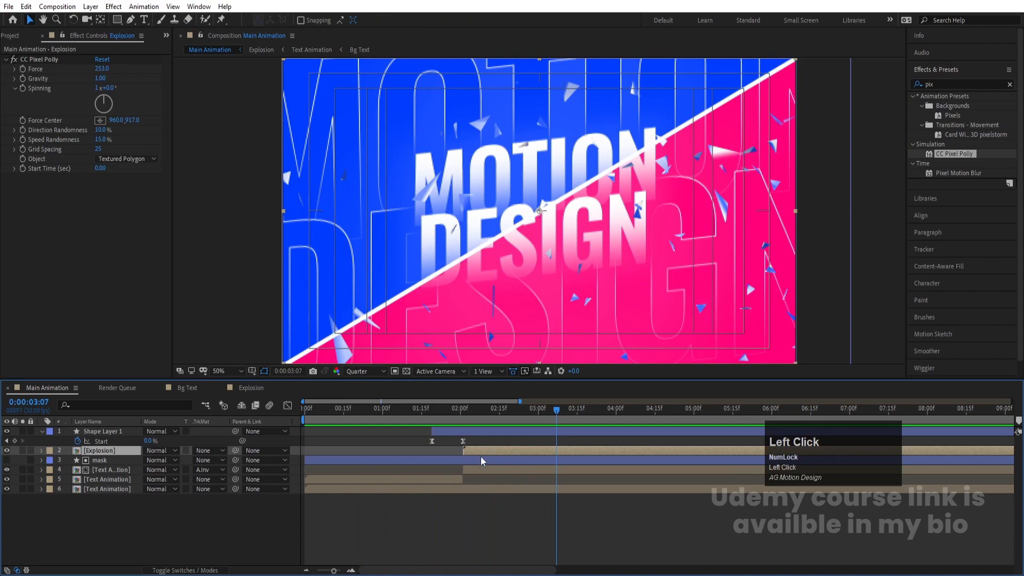
pyautogui.click(104, 78)
pyautogui.write('.5')
pyautogui.press('Return')
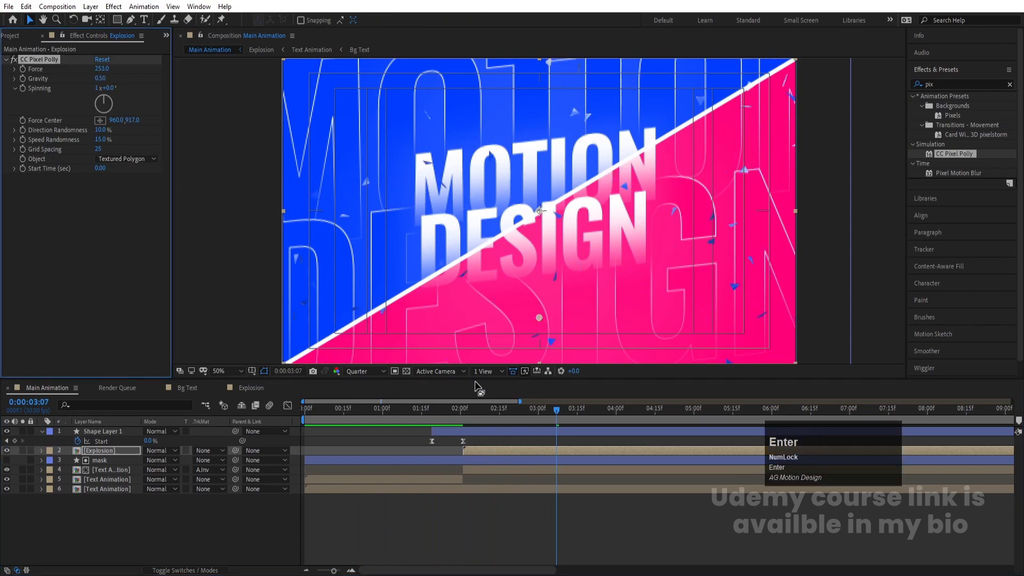
pyautogui.click(445, 408)
pyautogui.press('space')
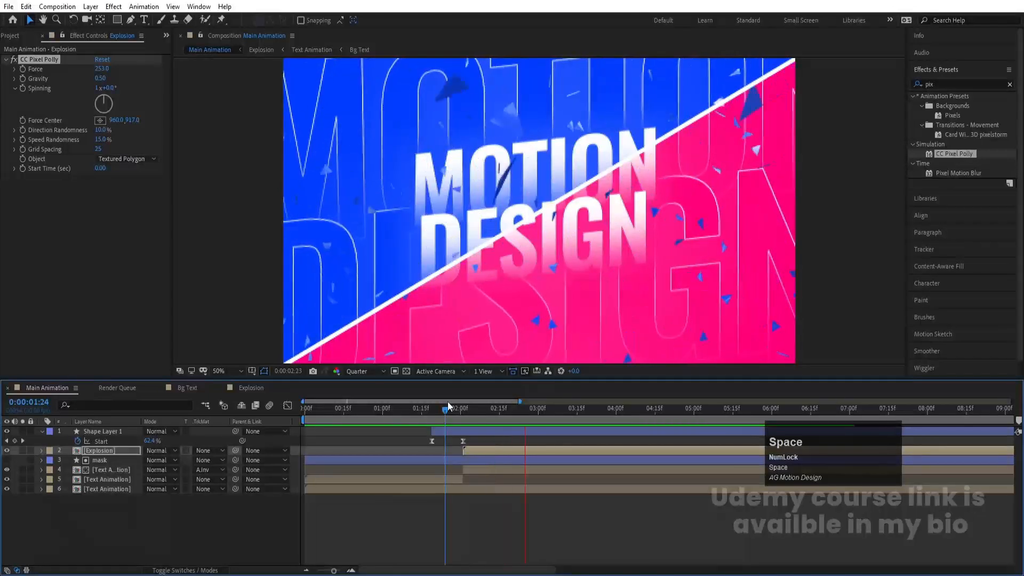
pyautogui.press('space')
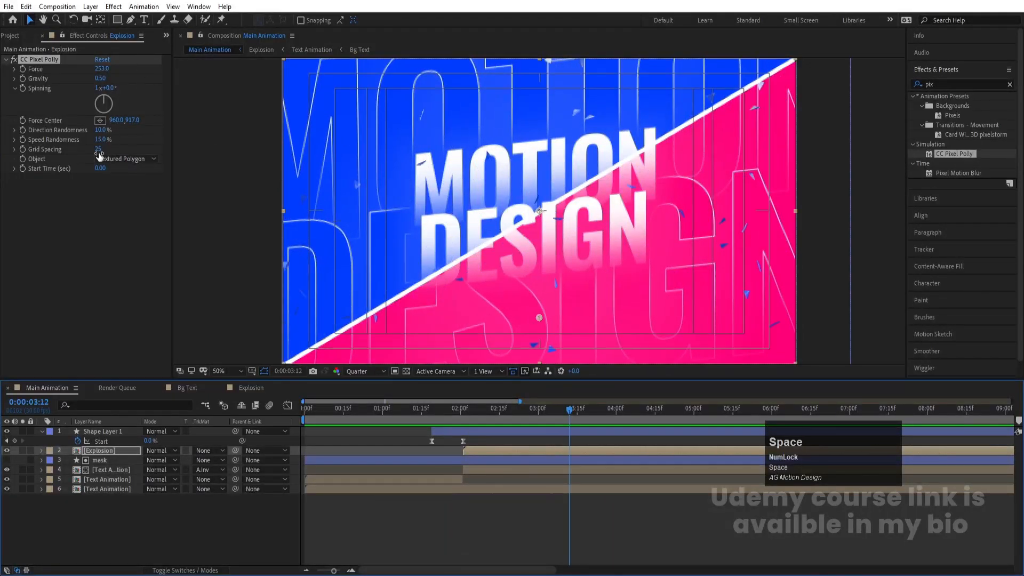
# Step: Set the CC Pixel Polly Grid Spacing to 9 and preview the explosion
pyautogui.moveTo(98, 150); pyautogui.dragTo(92, 151)
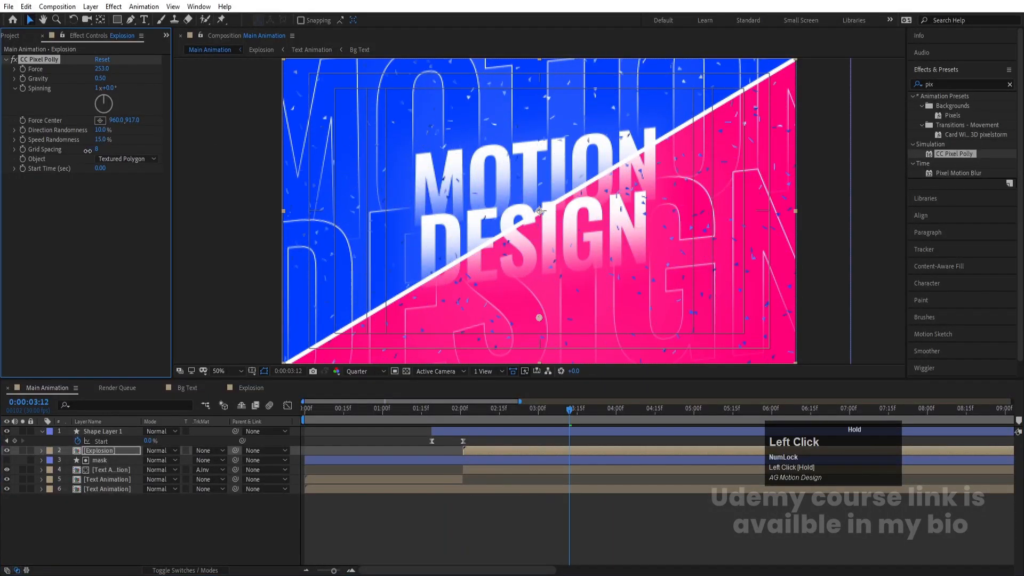
pyautogui.click(463, 408)
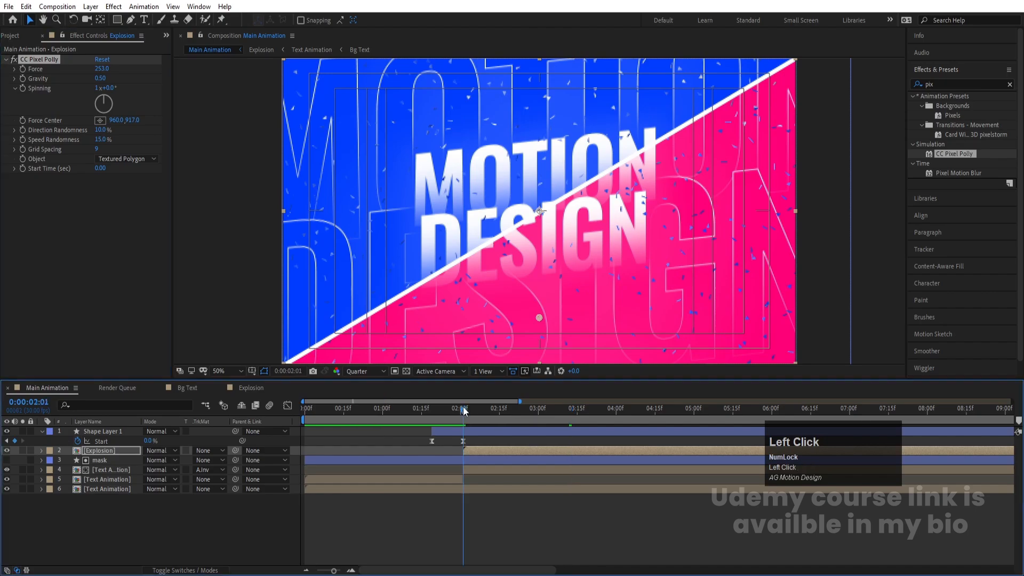
pyautogui.press('space')
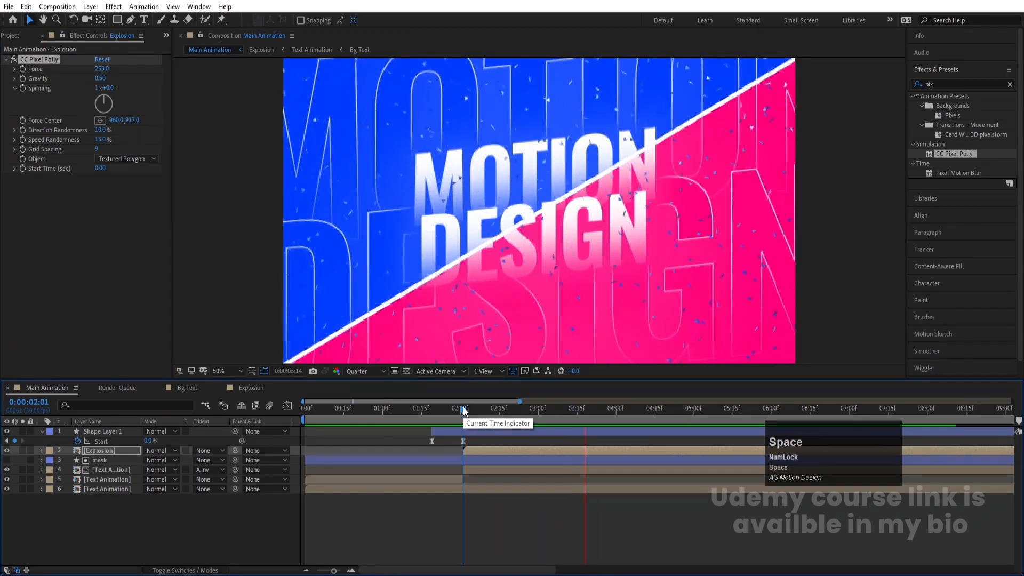
pyautogui.press('space')
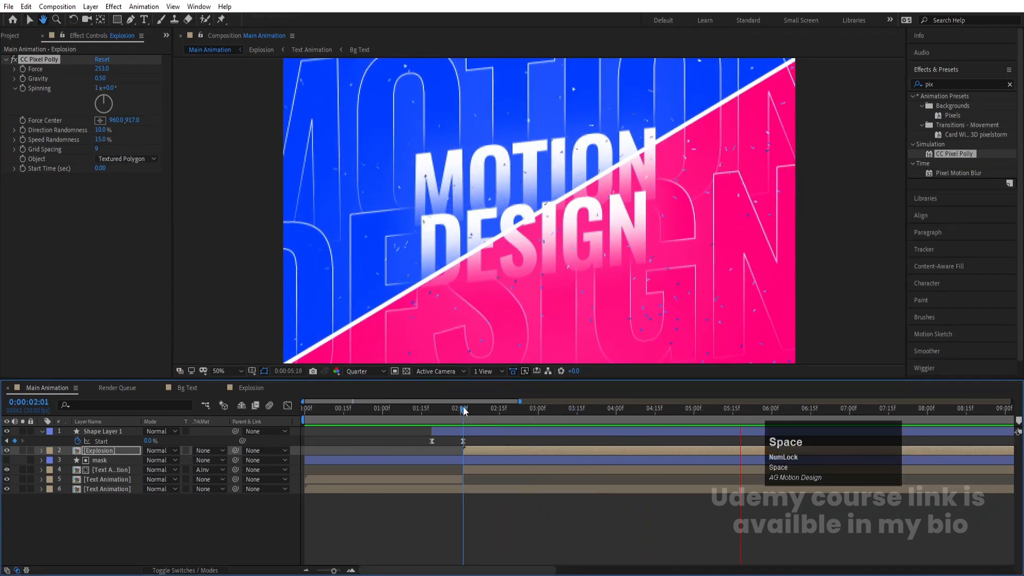
pyautogui.moveTo(463, 409); pyautogui.dragTo(305, 412)
pyautogui.press('space')
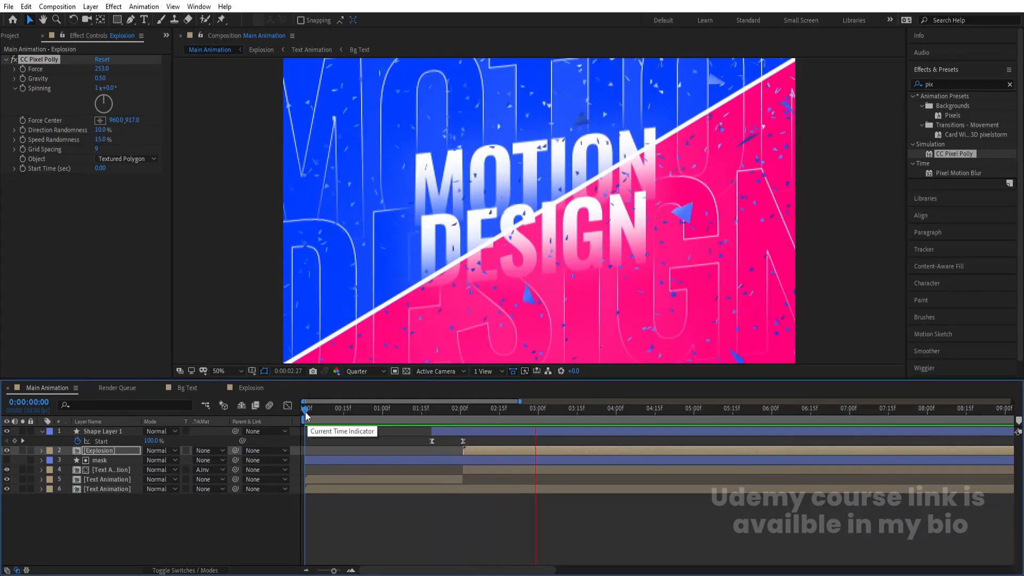
pyautogui.press('space')
# Step: Steepen the ease on Shape Layer 1's Start keyframes in the Graph Editor's speed curve
pyautogui.click(433, 416)
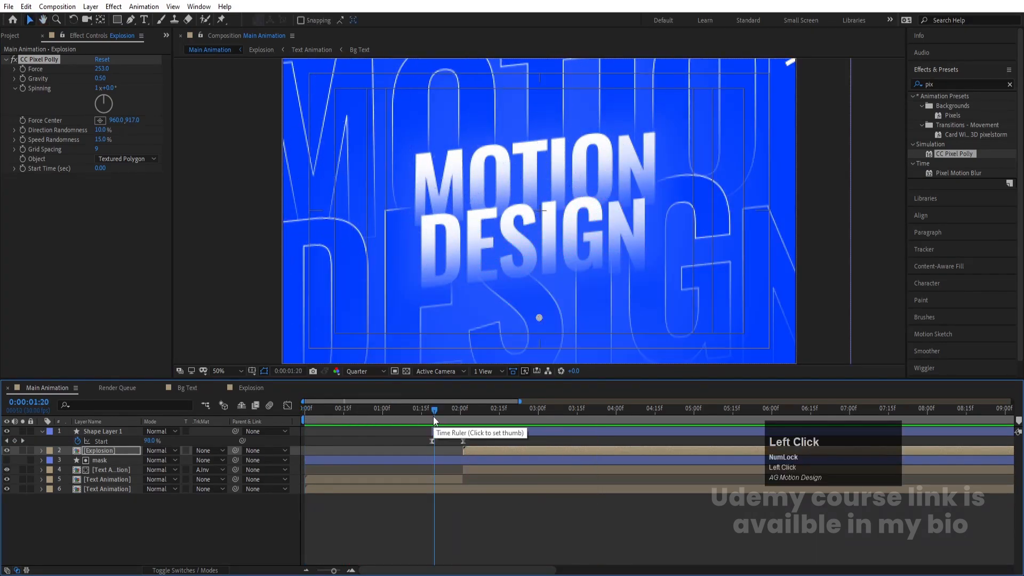
pyautogui.click(430, 441)
pyautogui.click(287, 407)
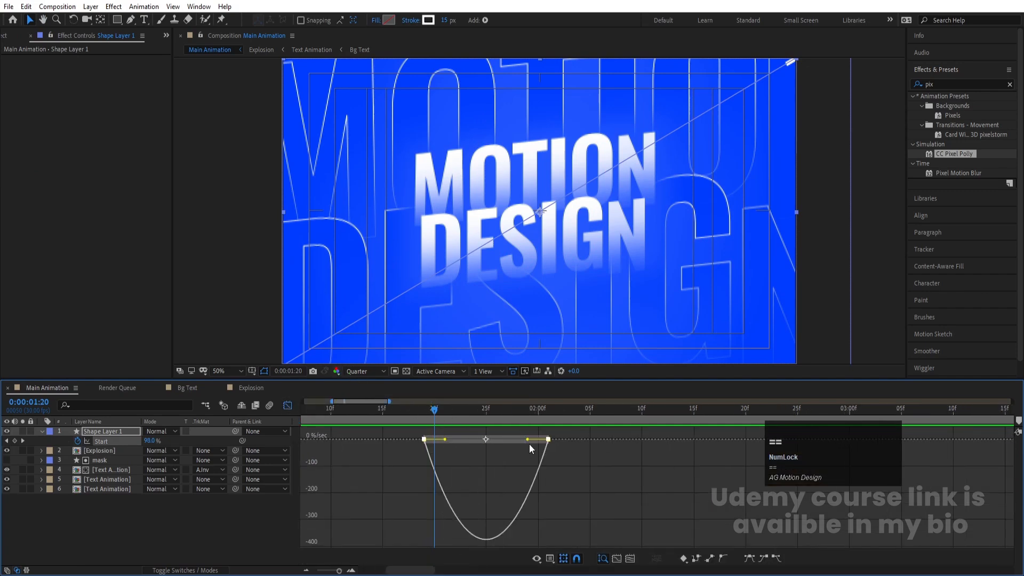
pyautogui.moveTo(527, 440); pyautogui.dragTo(472, 440)
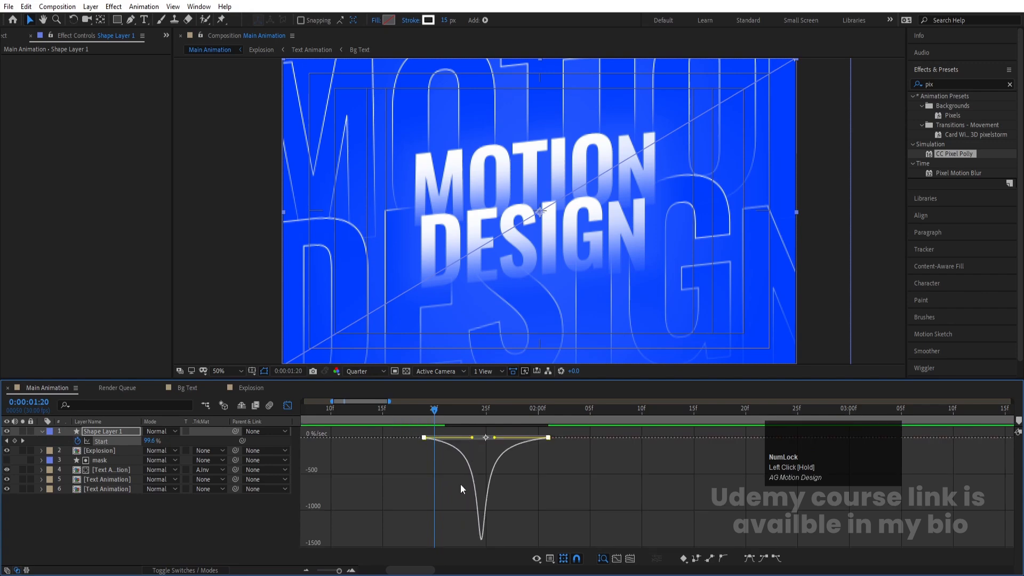
pyautogui.moveTo(376, 411); pyautogui.dragTo(276, 408)
pyautogui.click(287, 406)
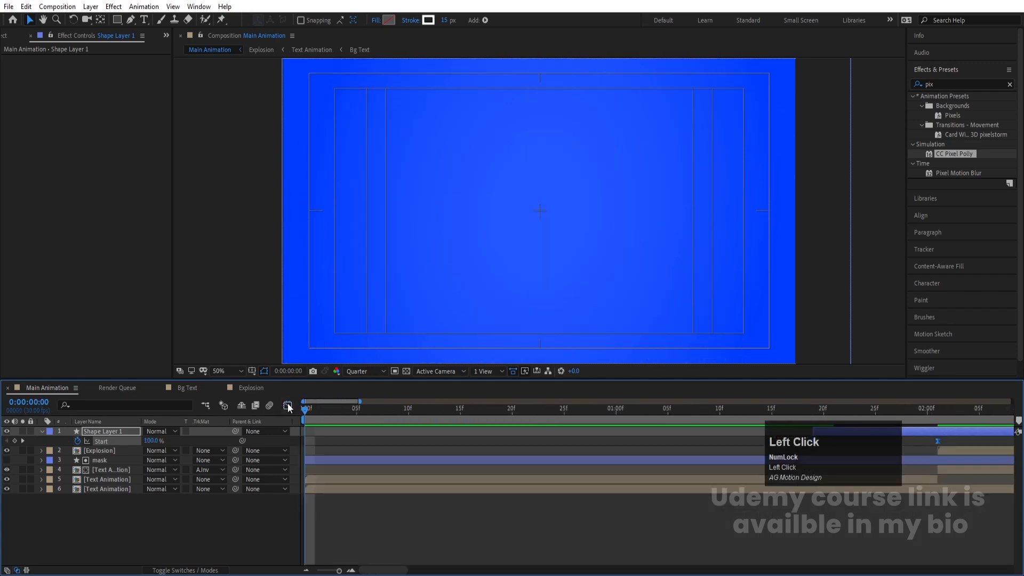
# Step: Preview the whole composition from the start
pyautogui.press('-')
pyautogui.press('-')
pyautogui.press('space')
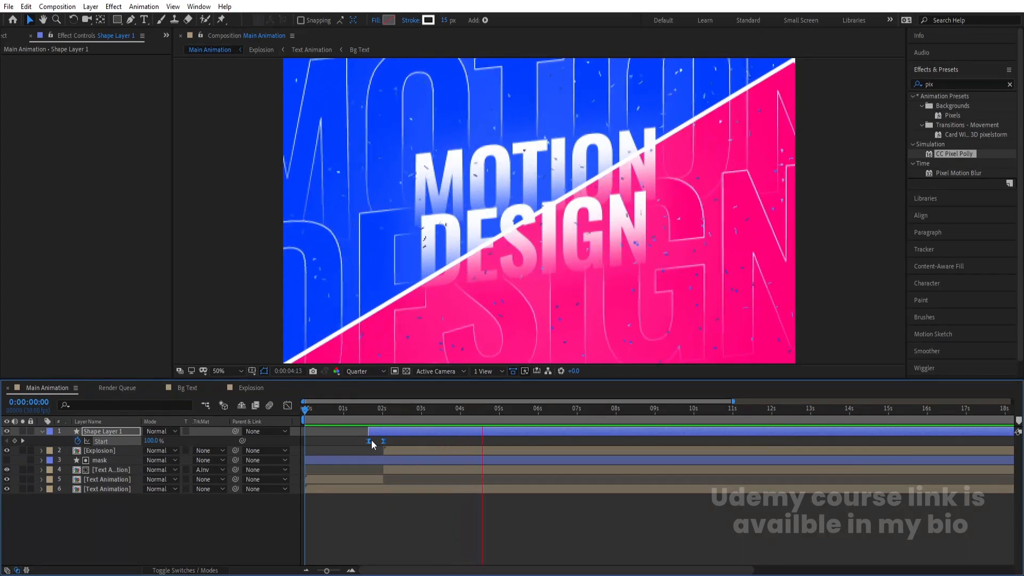
# Step: Add a null object and parent all the other layers to it
pyautogui.press('space')
pyautogui.click(197, 527)
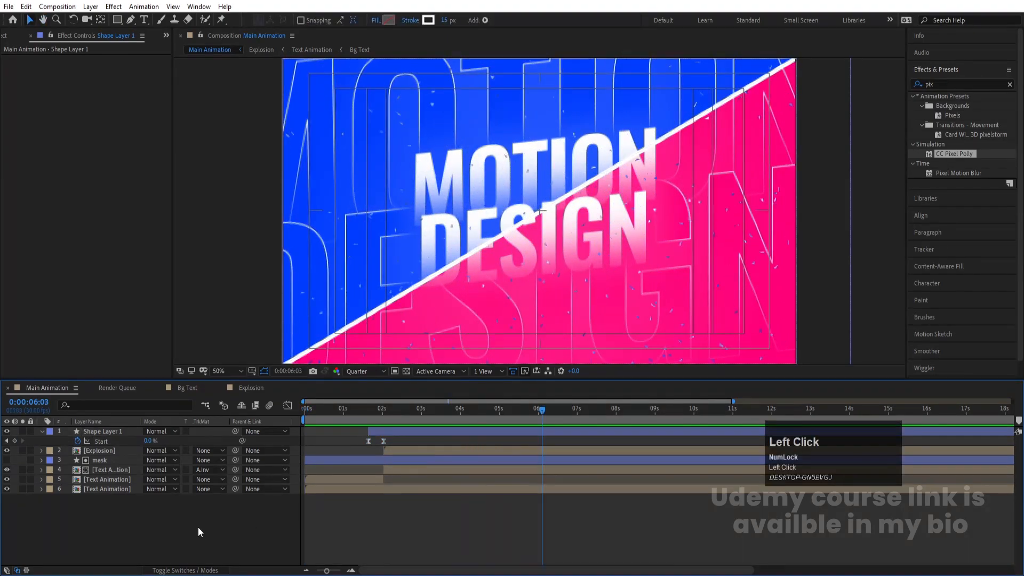
pyautogui.rightClick(139, 521)
pyautogui.moveTo(171, 401)
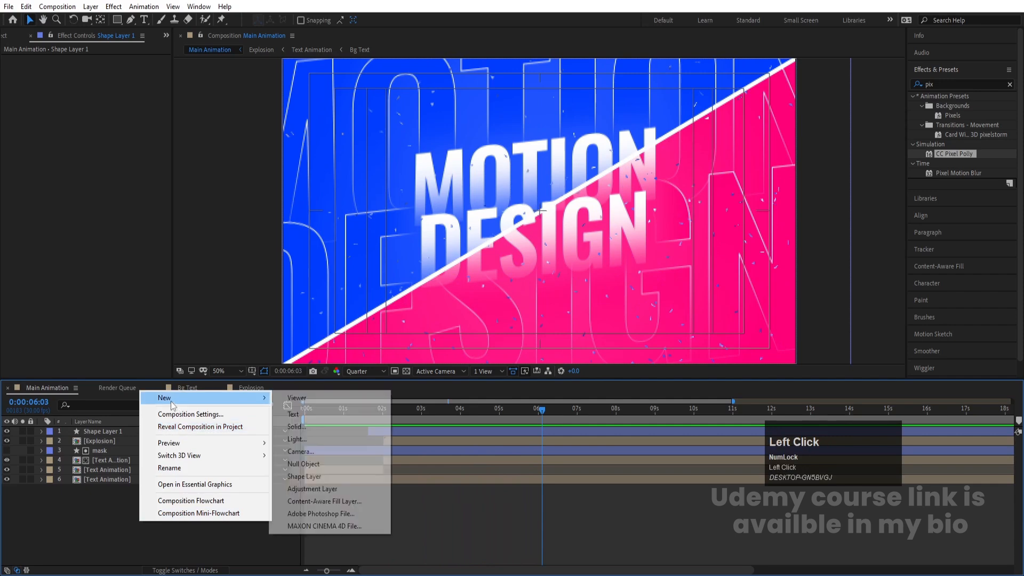
pyautogui.click(290, 464)
pyautogui.click(120, 442)
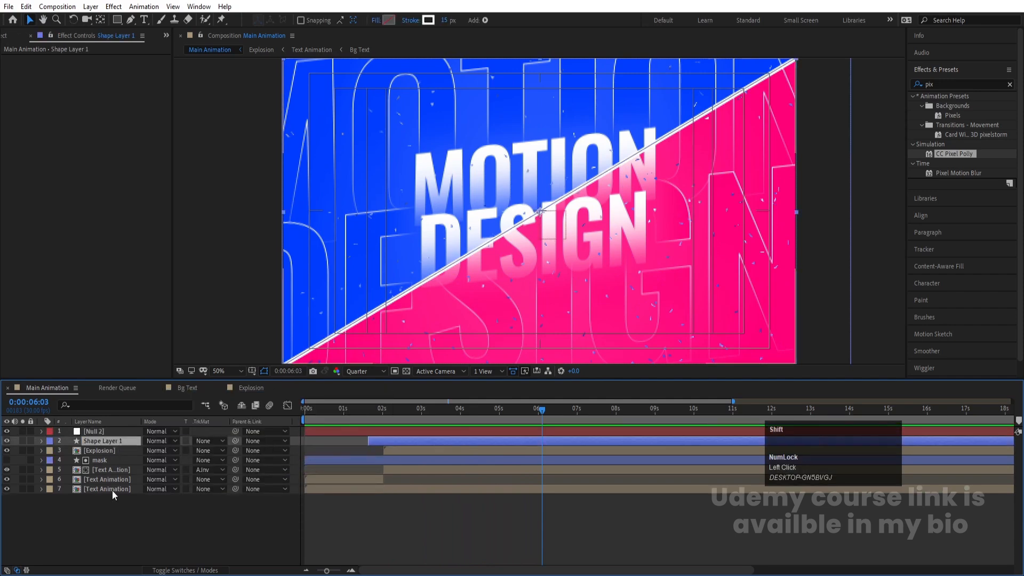
pyautogui.keyDown('shift'); pyautogui.click(112, 489); pyautogui.keyUp('shift')
pyautogui.moveTo(235, 440); pyautogui.dragTo(130, 432)
pyautogui.click(130, 431)
pyautogui.press('p')
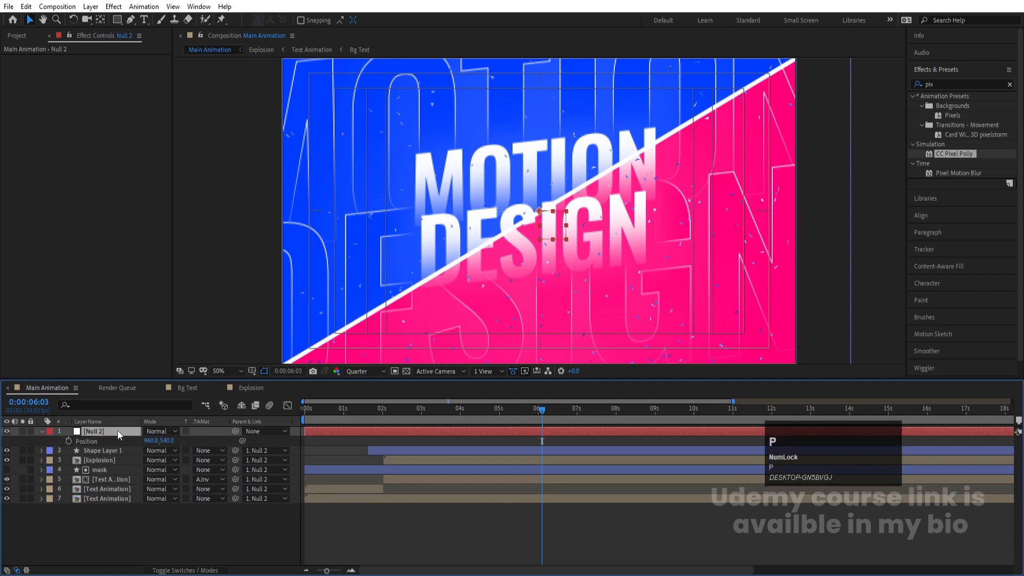
# Step: Add a wiggle(2,2) expression to the null's Position property
pyautogui.keyDown('alt'); pyautogui.click(67, 440); pyautogui.keyUp('alt')
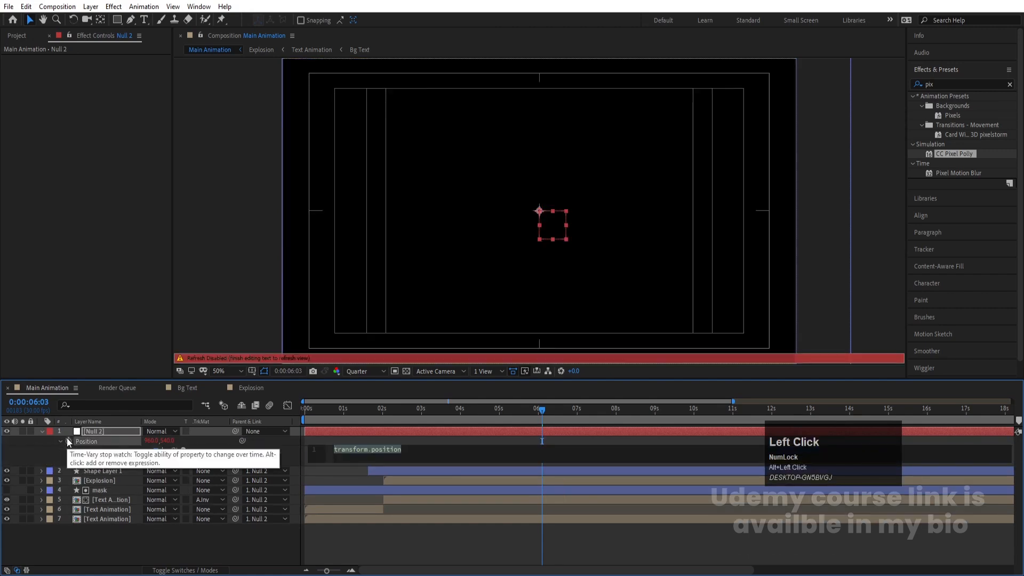
pyautogui.write('wi')
pyautogui.press('Down')
pyautogui.press('Return')
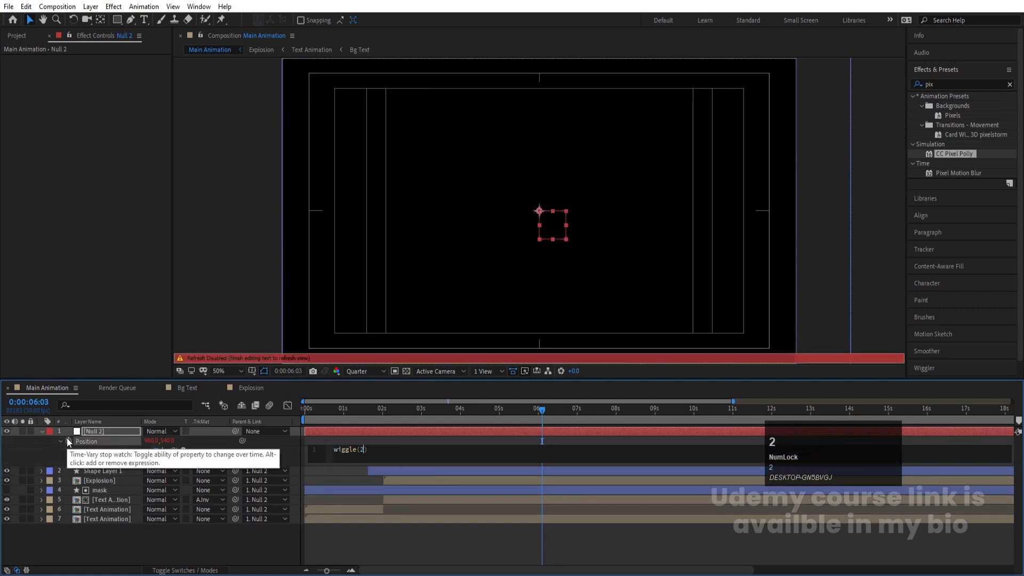
pyautogui.click(209, 533)
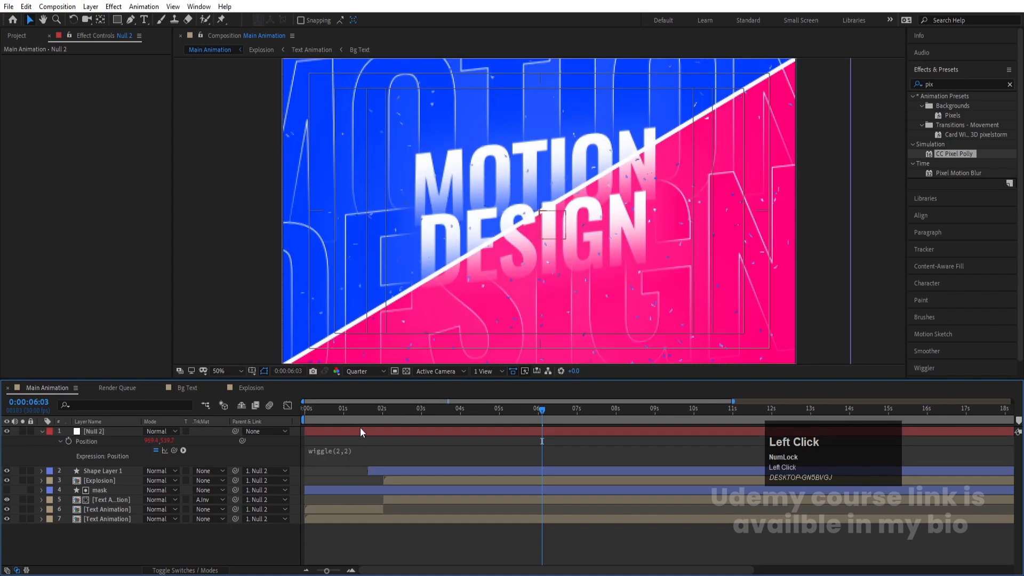
# Step: Preview the wiggle and set the work area to end at 0:00:07:02
pyautogui.press('space')
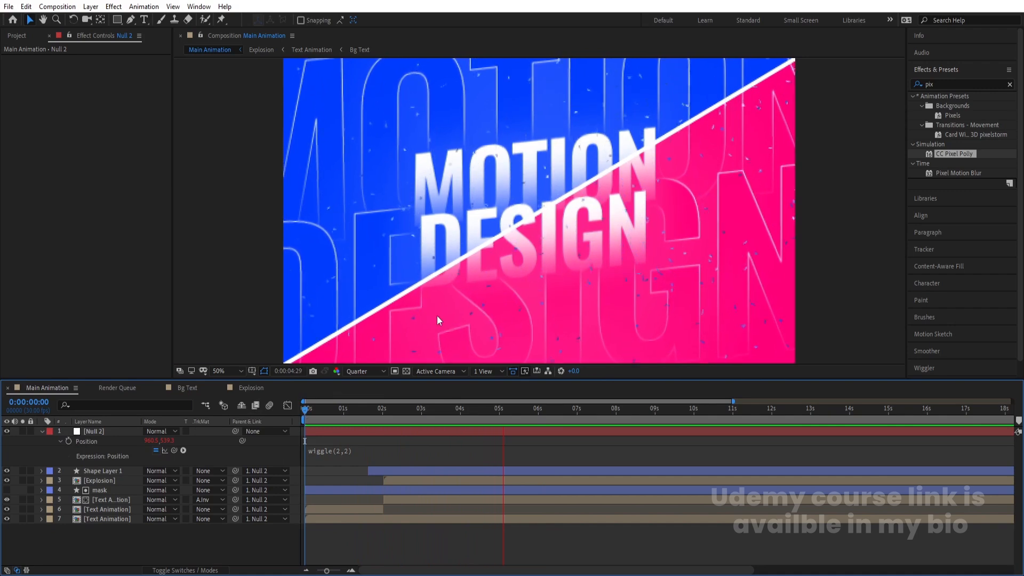
pyautogui.press('space')
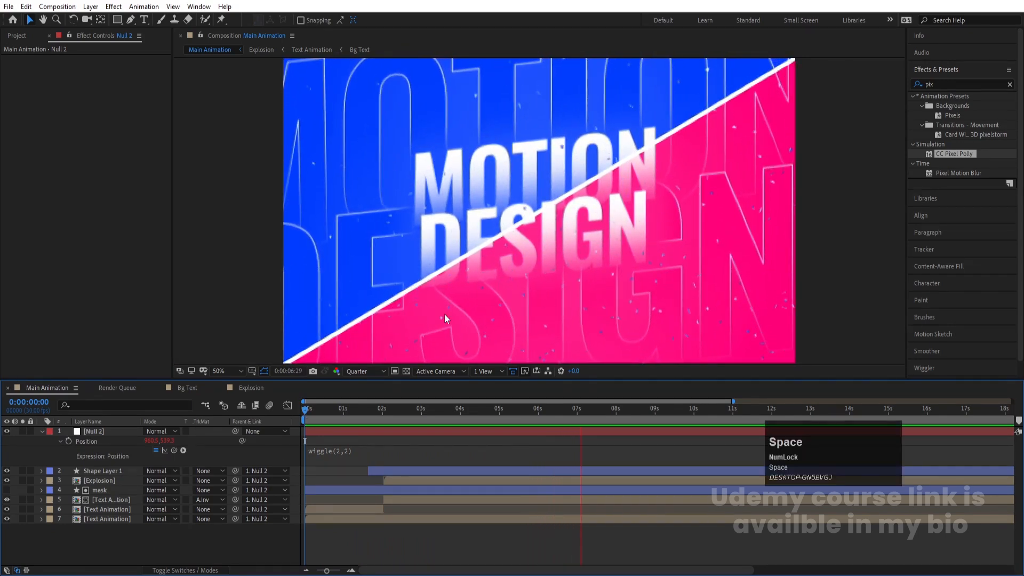
pyautogui.press('n')
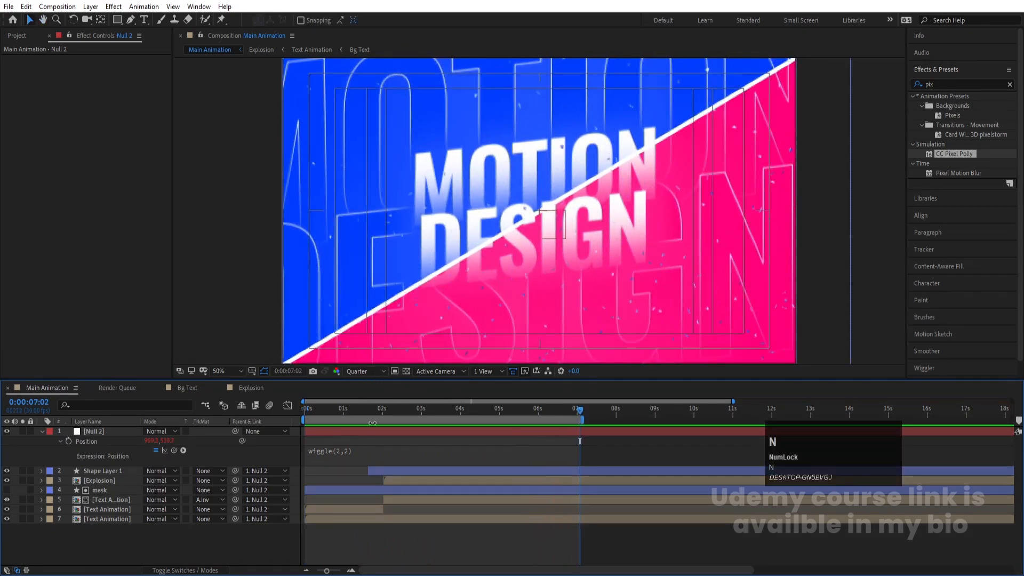
# Step: Apply a Drop Shadow effect to Shape Layer 1 and set its Opacity to 100%
pyautogui.click(397, 470)
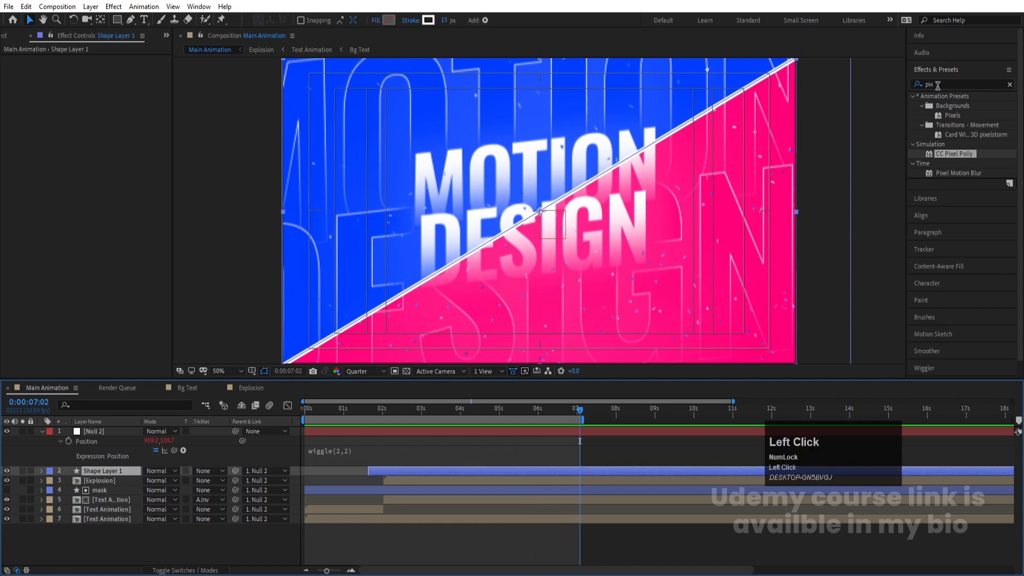
pyautogui.hotkey('ctrl', 'a')
pyautogui.write('drop')
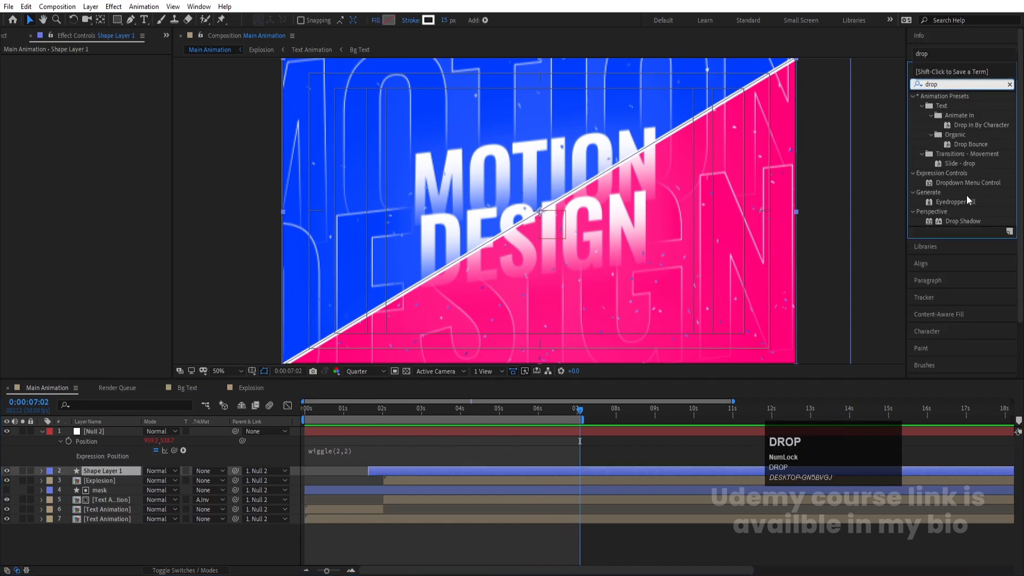
pyautogui.doubleClick(963, 222)
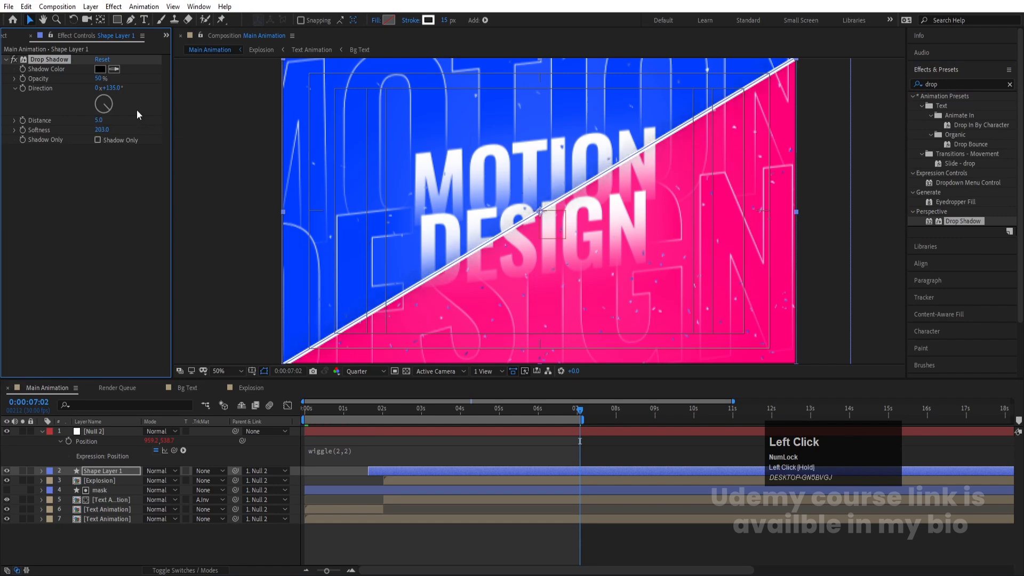
pyautogui.moveTo(96, 79); pyautogui.dragTo(285, 63)
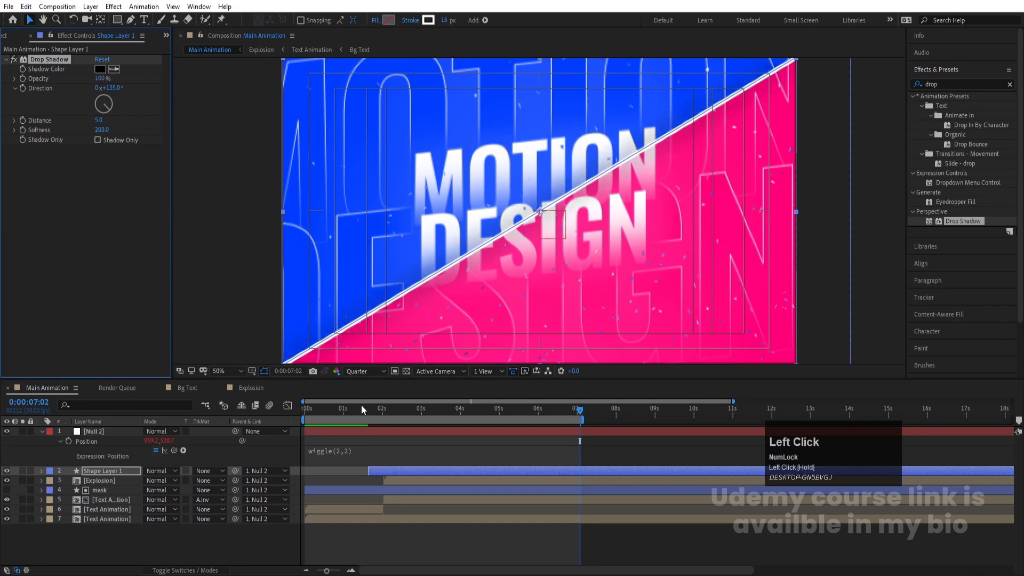
# Step: Preview the line accent with its new shadow
pyautogui.moveTo(361, 405); pyautogui.dragTo(270, 405)
pyautogui.press('space')
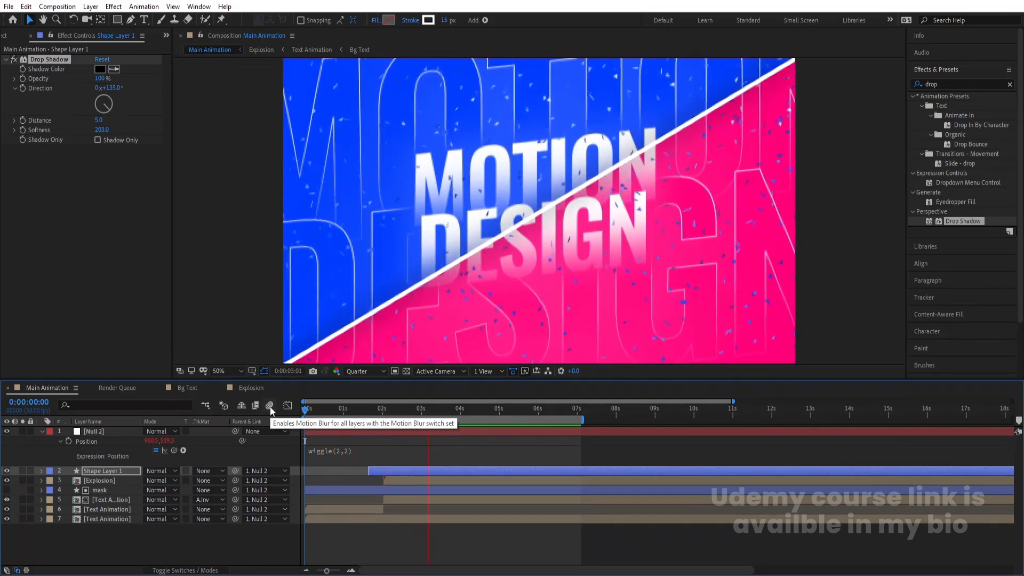
pyautogui.press('space')
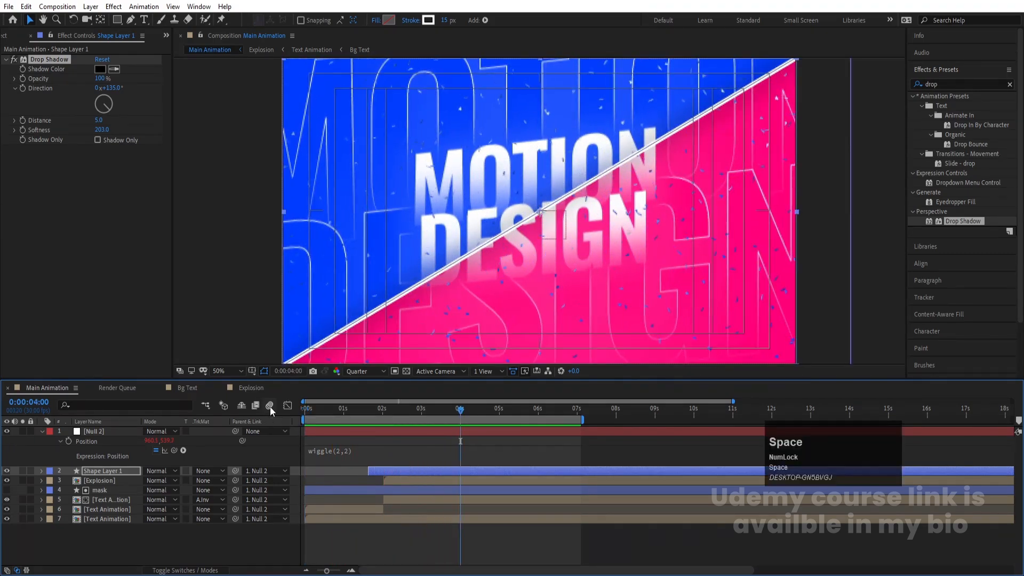
# Step: Set the Drop Shadow color on Shape Layer 1 to blue 0943FF
pyautogui.click(100, 69)
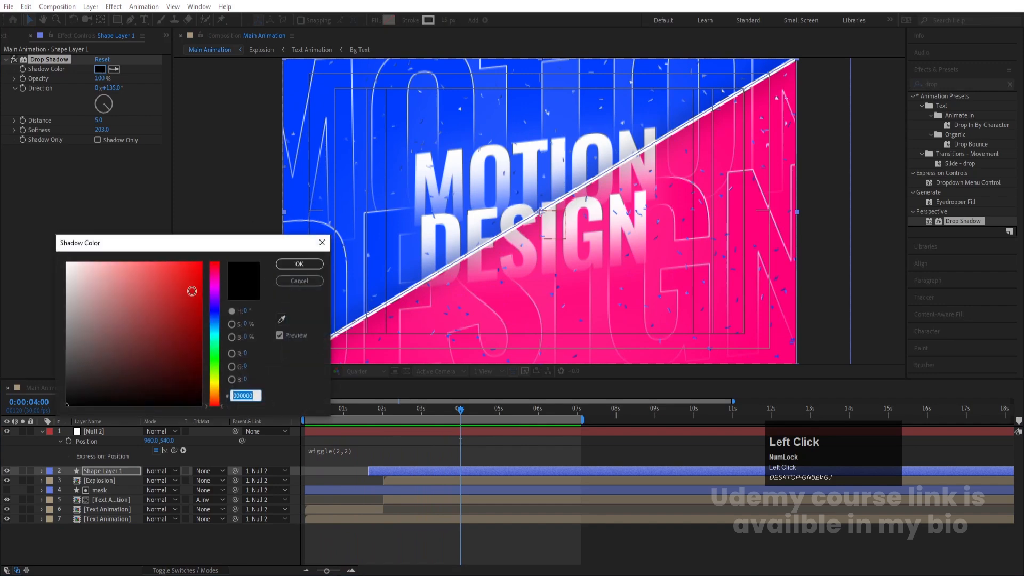
pyautogui.click(283, 320)
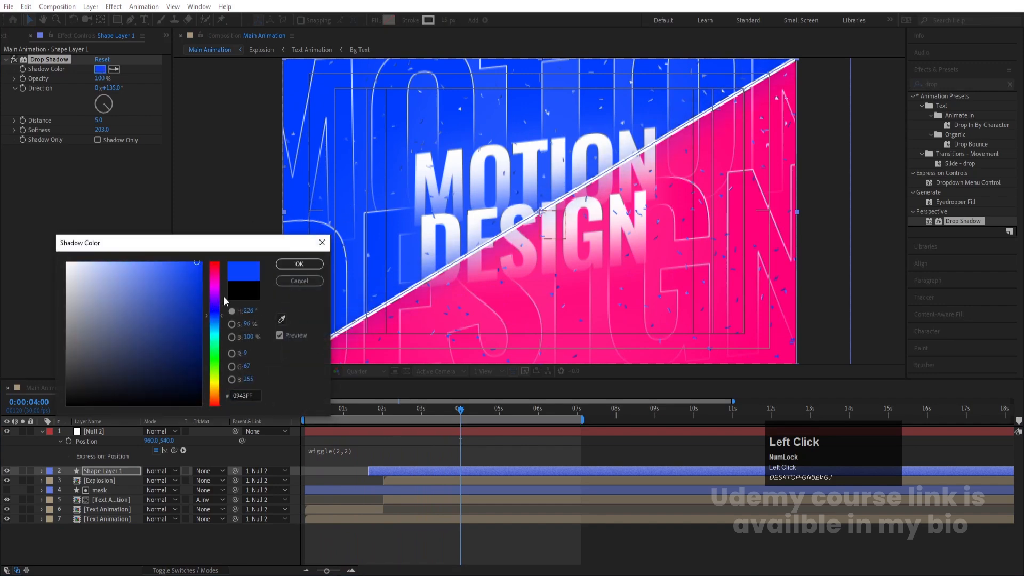
pyautogui.click(299, 264)
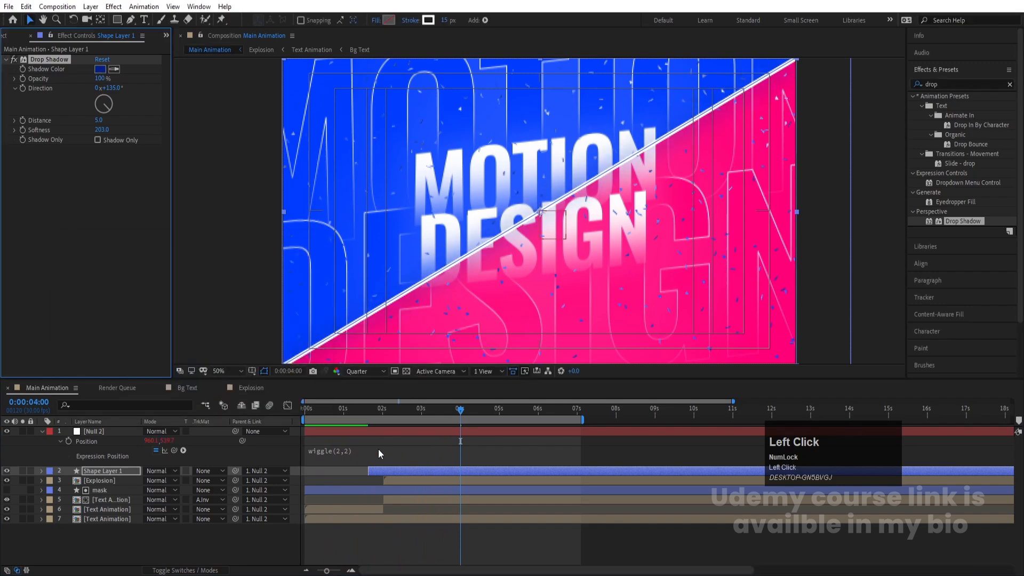
# Step: Switch the preview resolution to Full and play the composition
pyautogui.click(377, 440)
pyautogui.press('space')
pyautogui.click(360, 371)
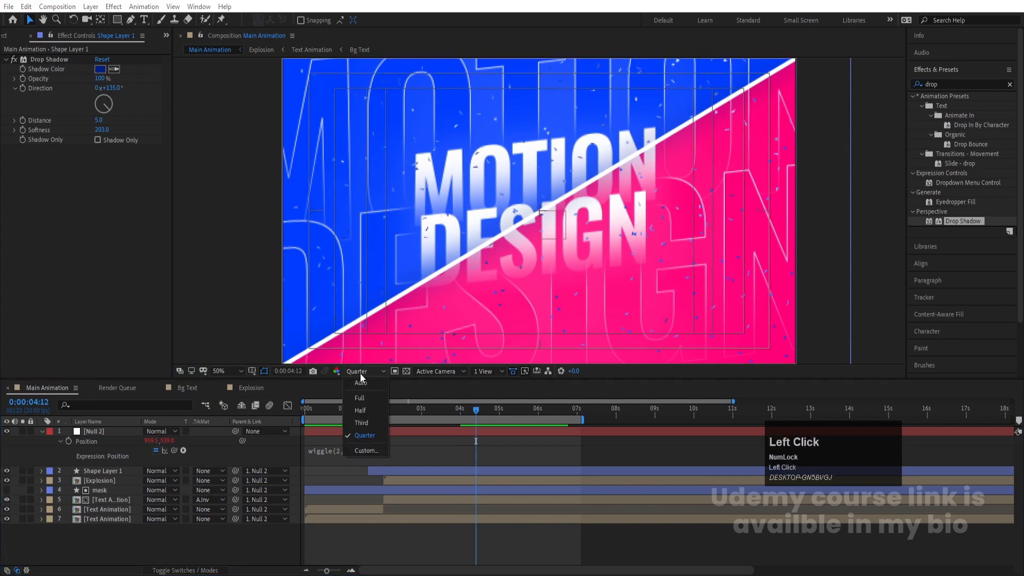
pyautogui.click(357, 395)
pyautogui.press('space')
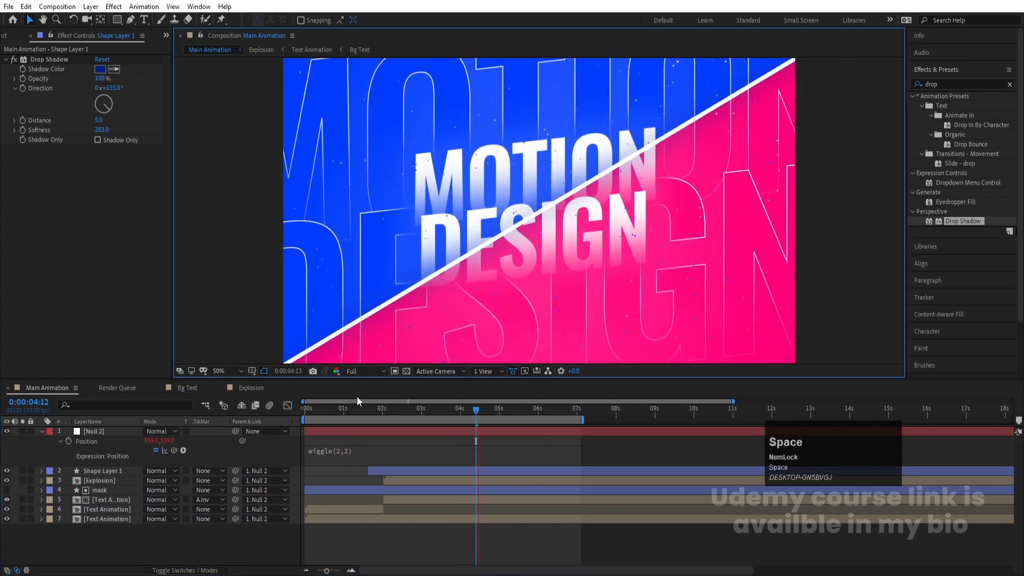
# Step: Copy Shape Layer 1's Drop Shadow effect and paste it onto the Explosion layer
pyautogui.click(455, 409)
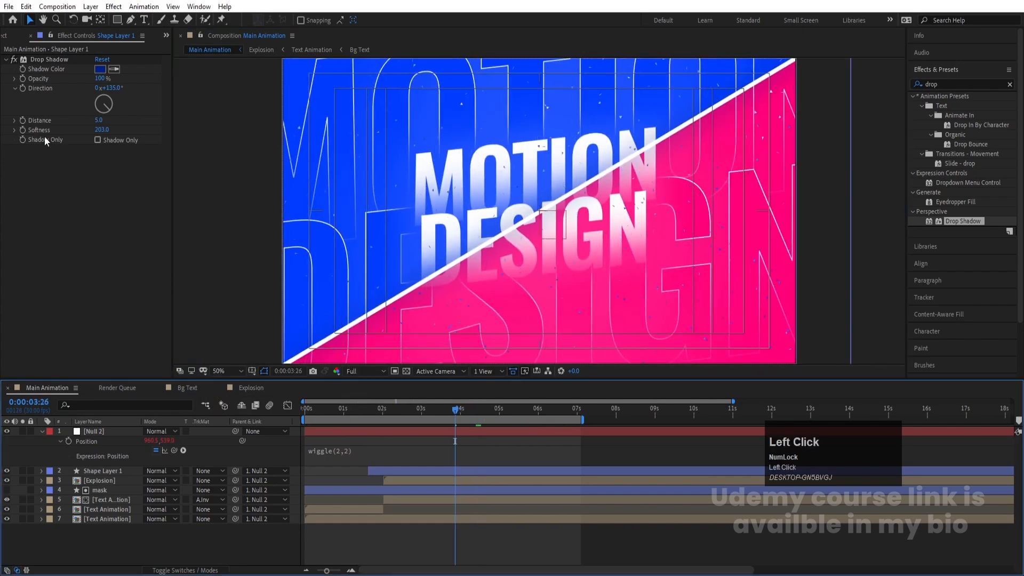
pyautogui.click(48, 60)
pyautogui.hotkey('ctrl', 'c')
pyautogui.click(400, 409)
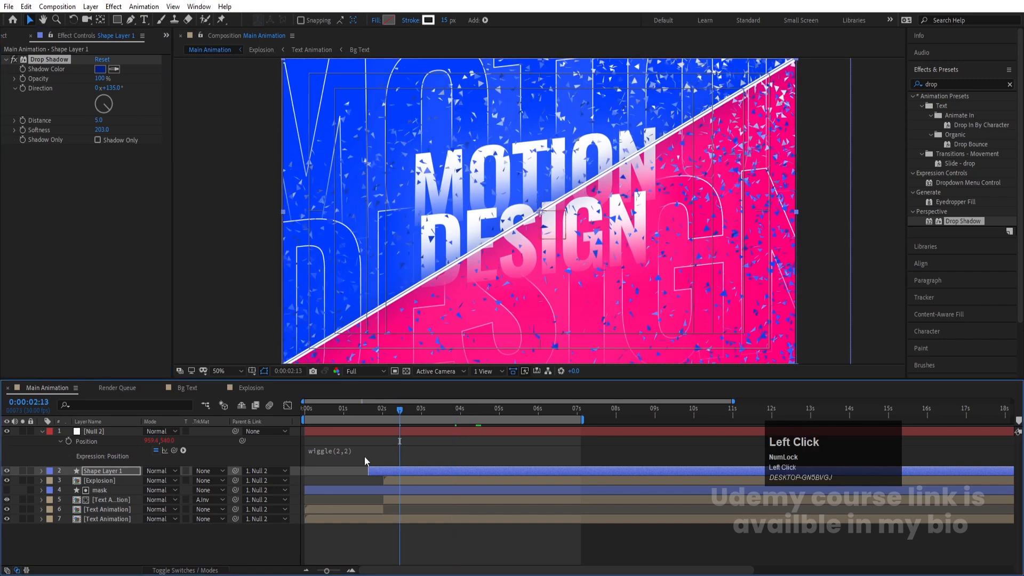
pyautogui.press('space')
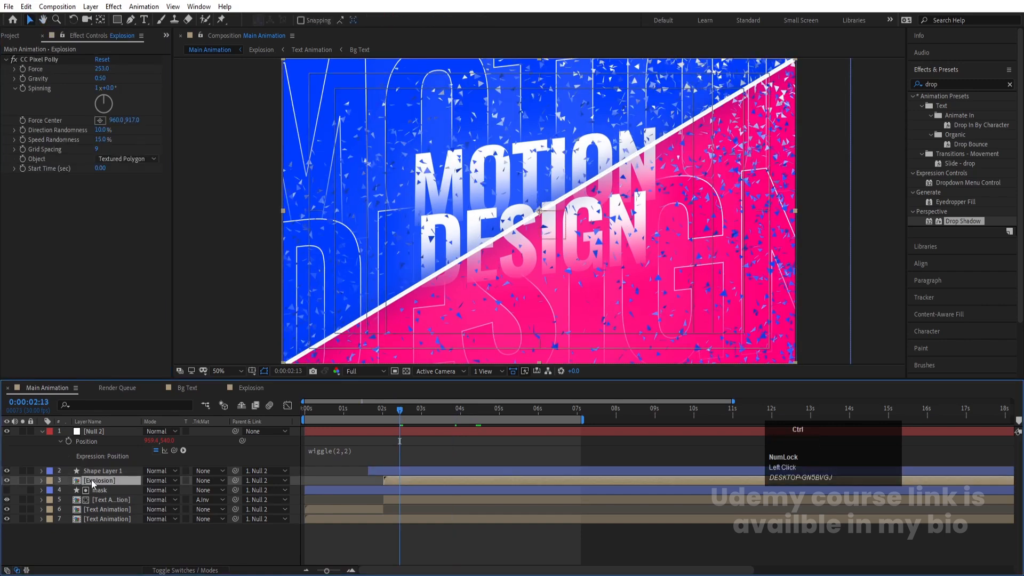
pyautogui.hotkey('ctrl', 'v')
pyautogui.press('space')
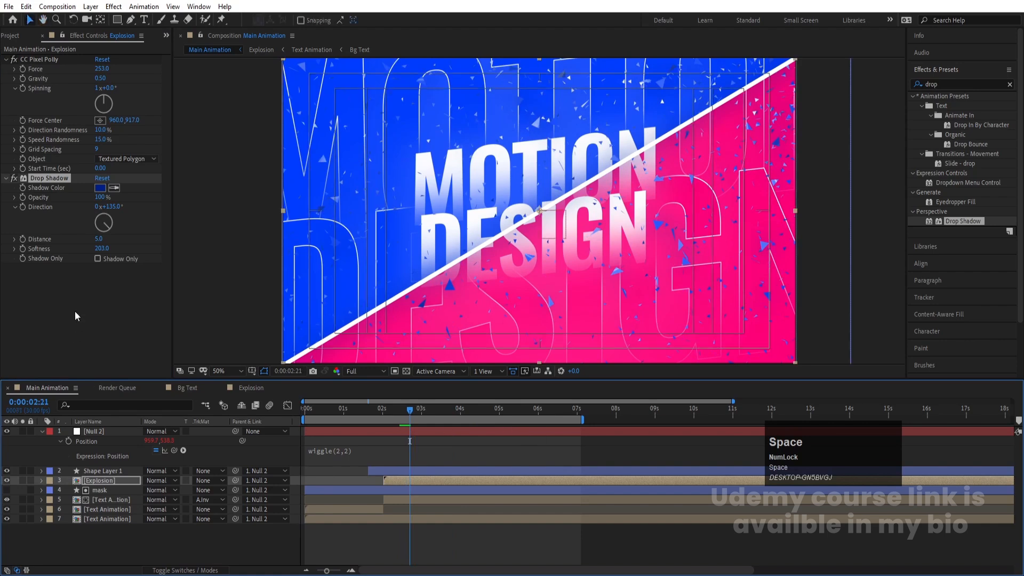
# Step: Set the Explosion layer's Drop Shadow Softness to 150 and preview
pyautogui.click(101, 248)
pyautogui.write('150')
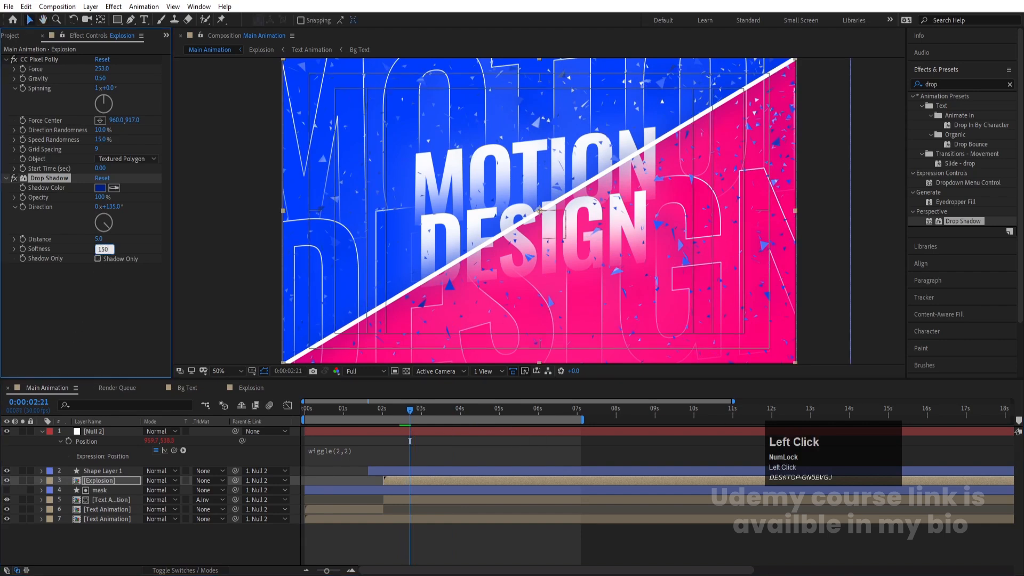
pyautogui.press('Return')
pyautogui.press('space')
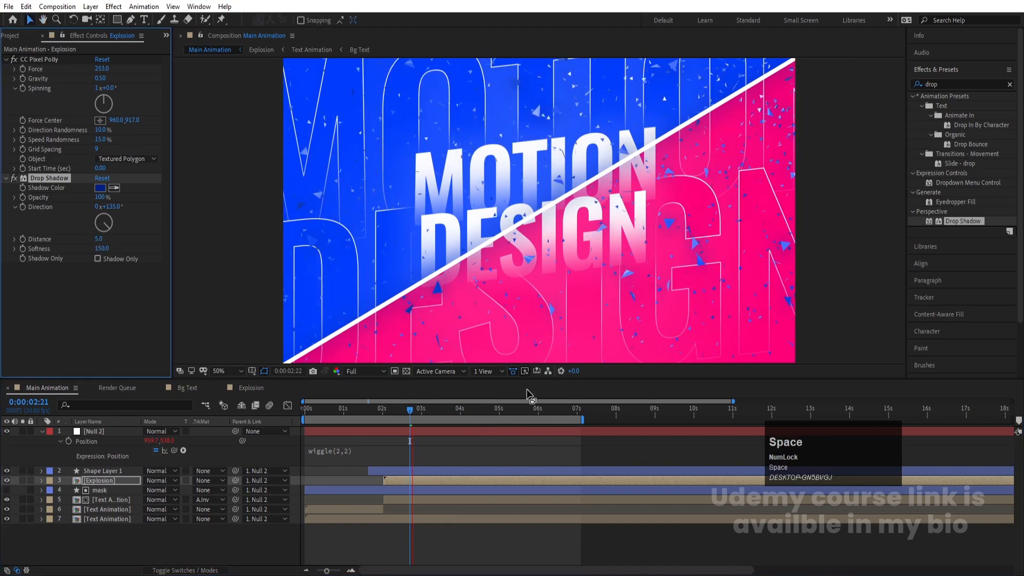
# Step: Preview the whole composition from the start
pyautogui.click(530, 409)
pyautogui.moveTo(530, 410); pyautogui.dragTo(543, 409)
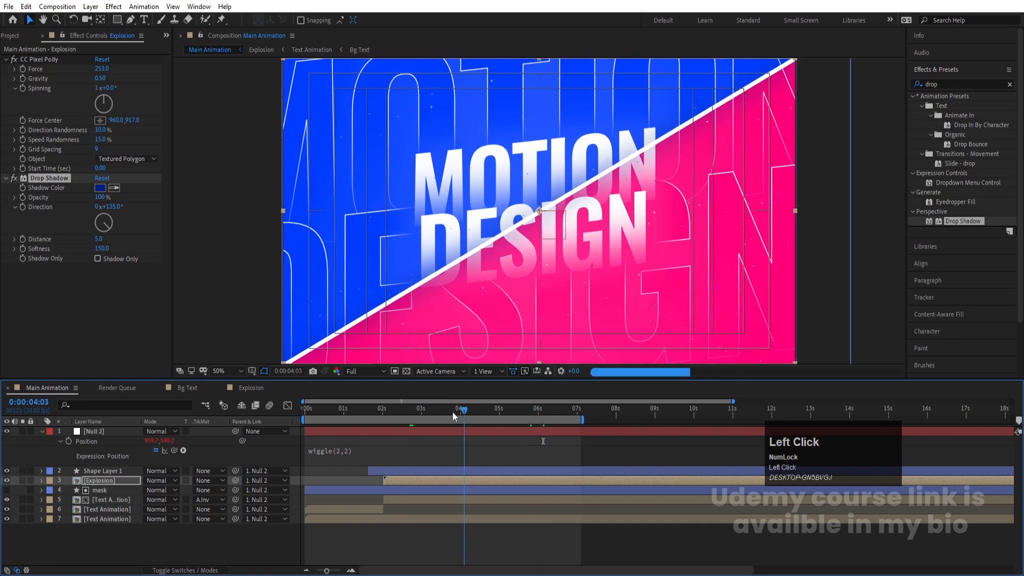
pyautogui.click(306, 409)
pyautogui.press('space')
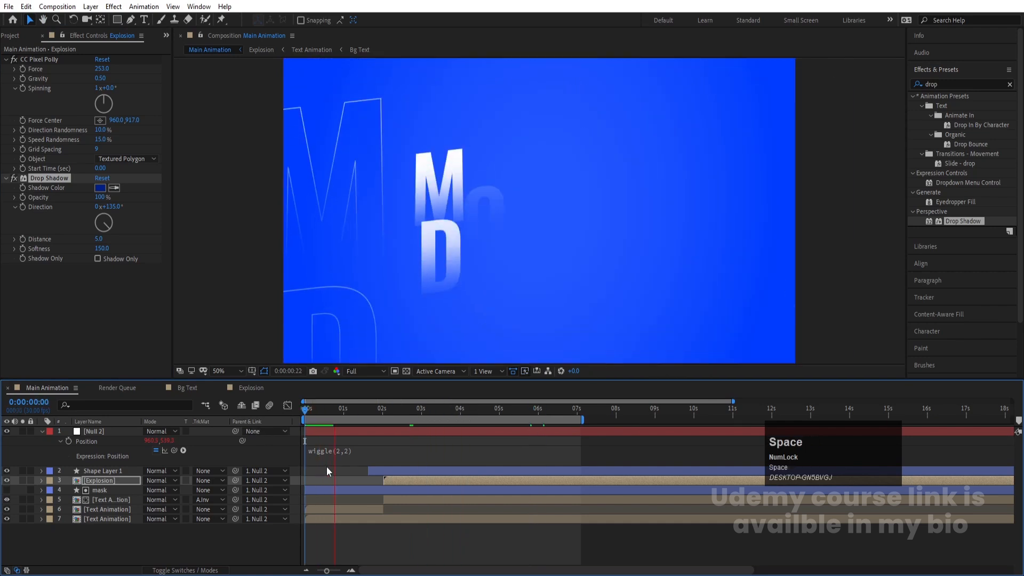